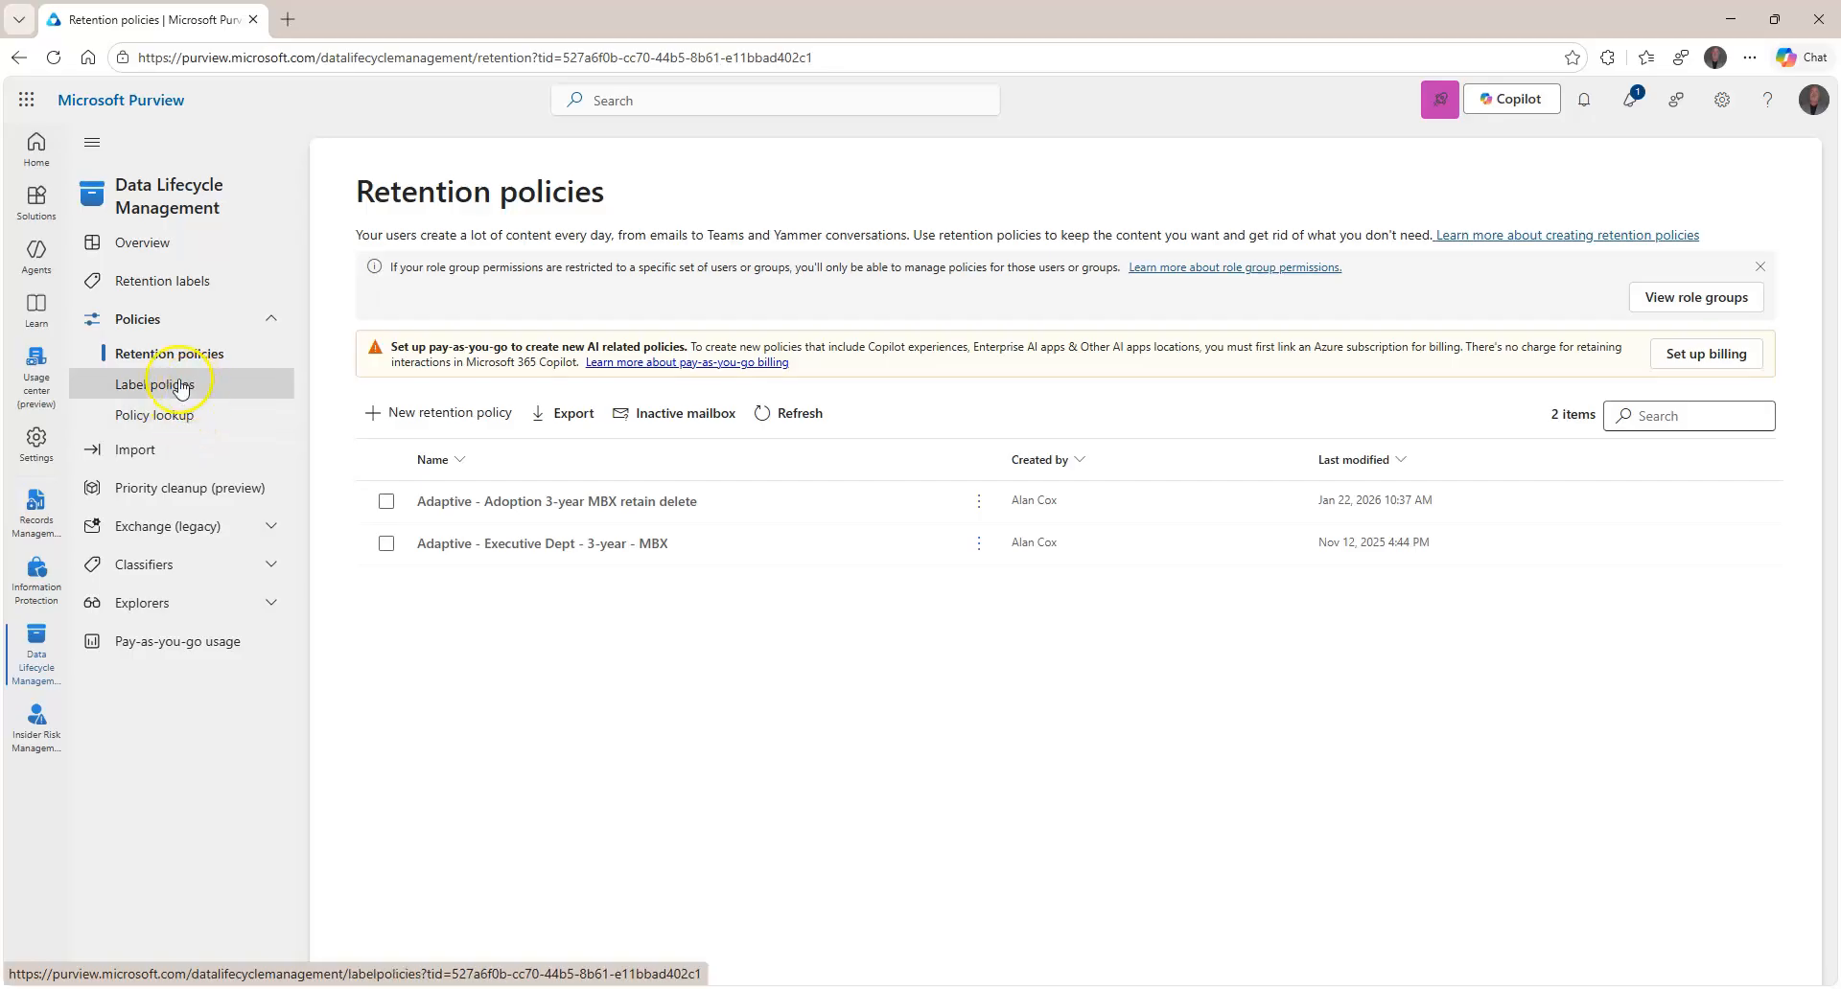
click(165, 288)
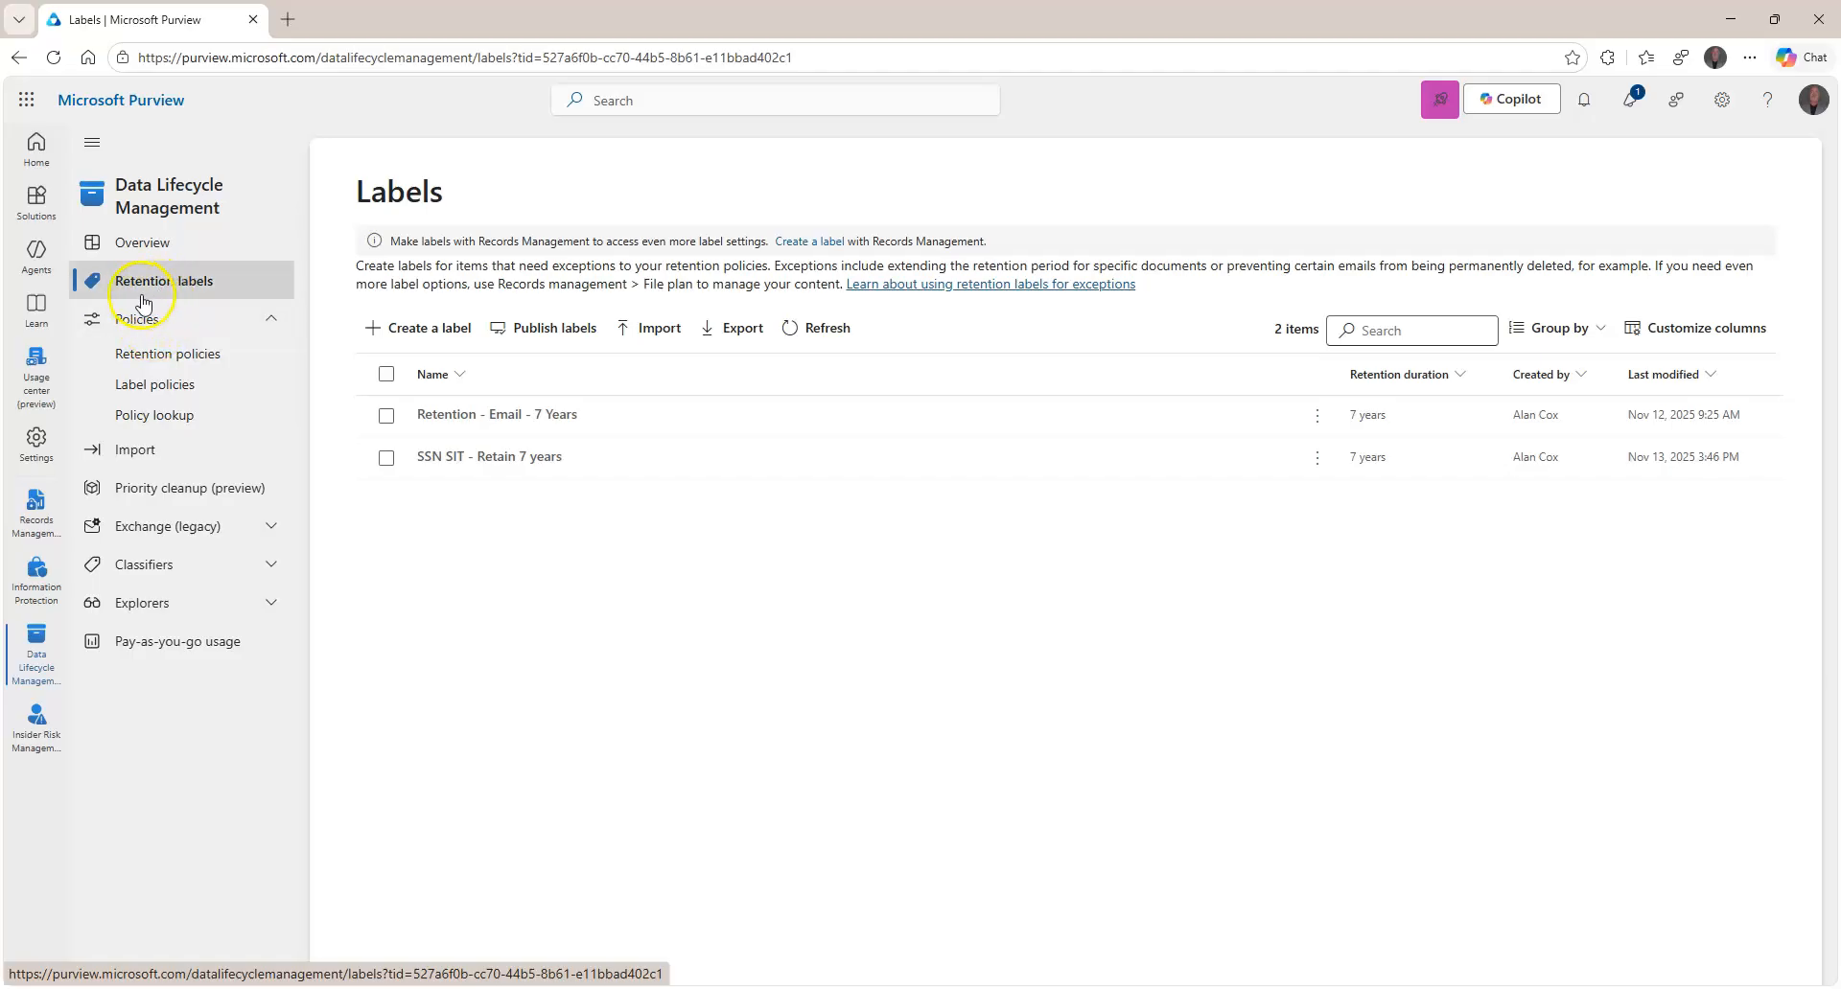
click(271, 535)
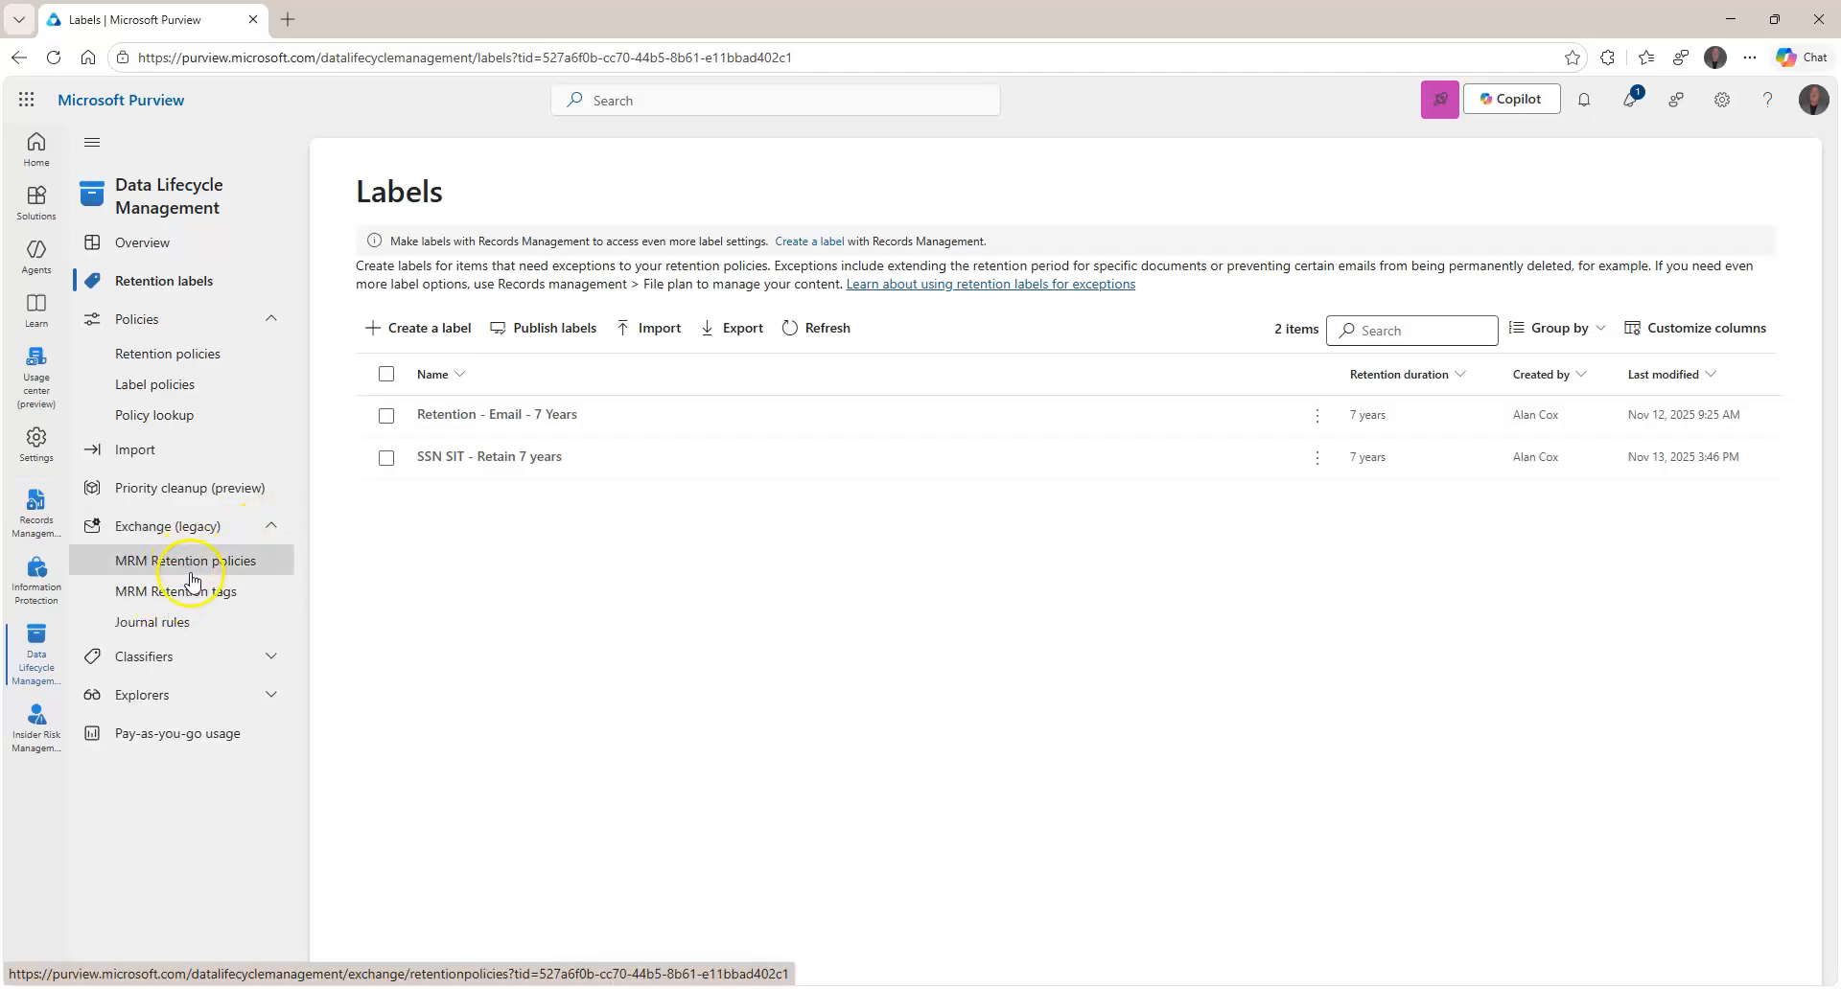
click(272, 535)
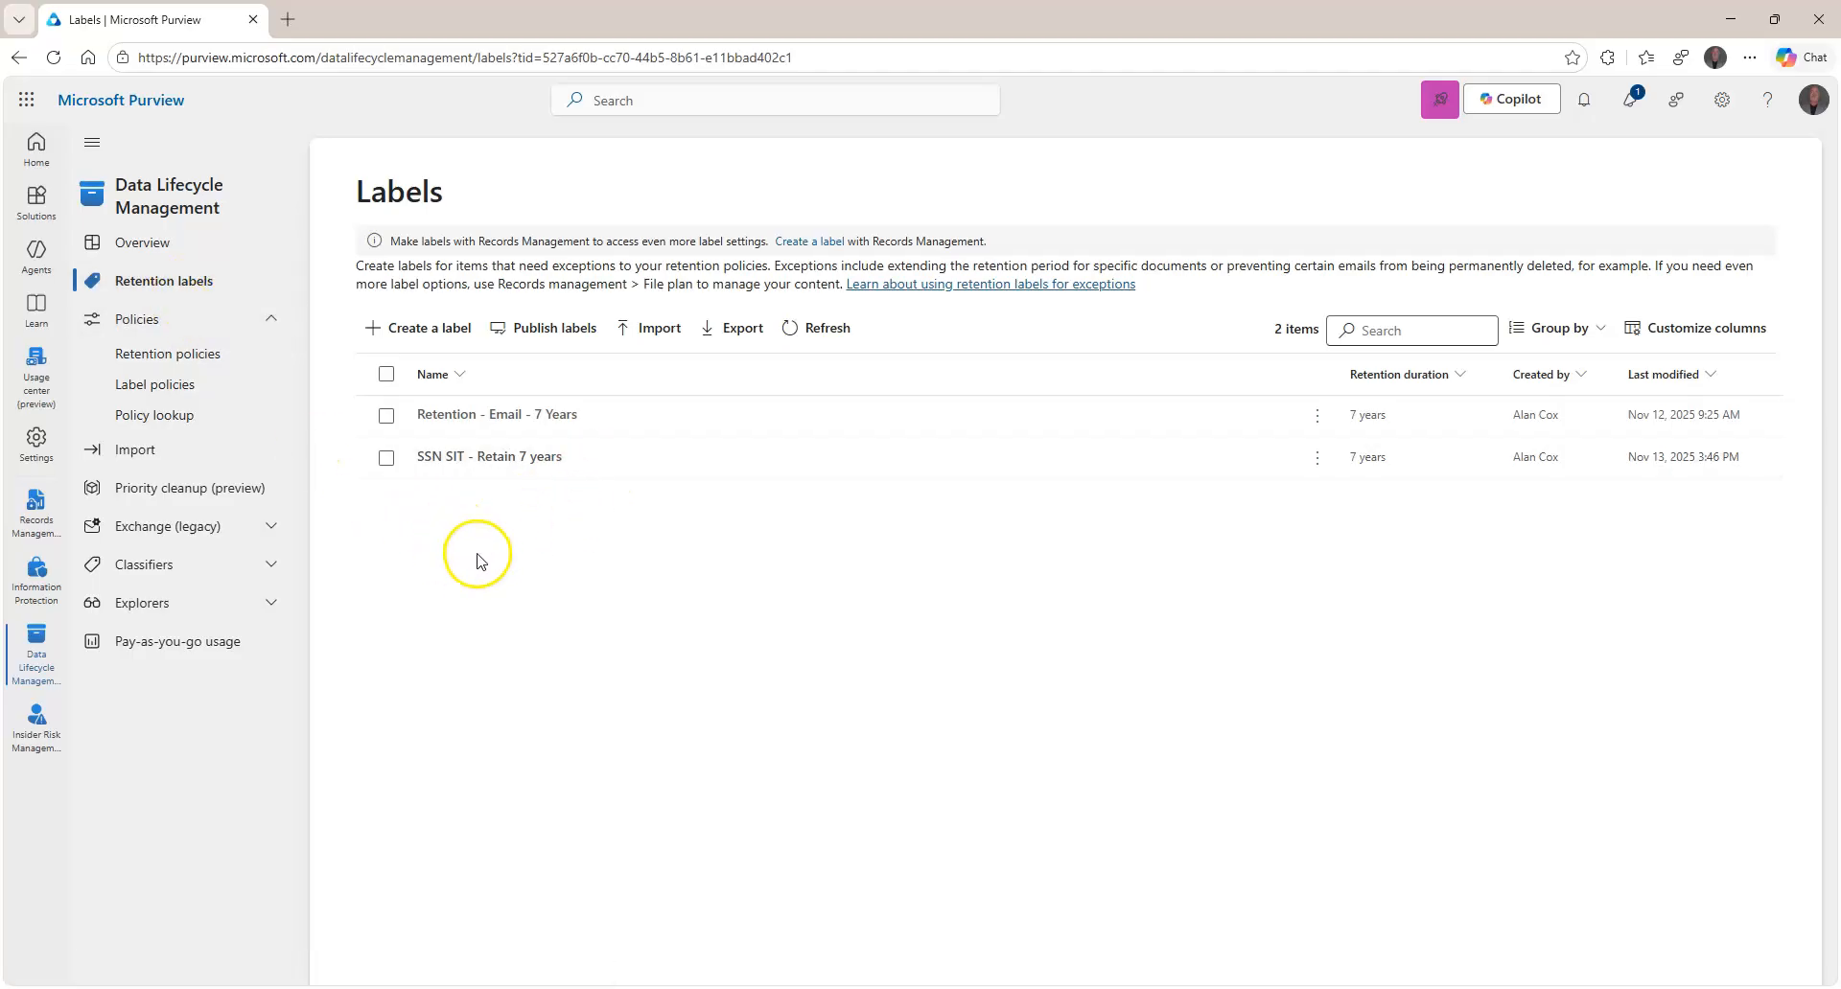
click(185, 384)
click(187, 355)
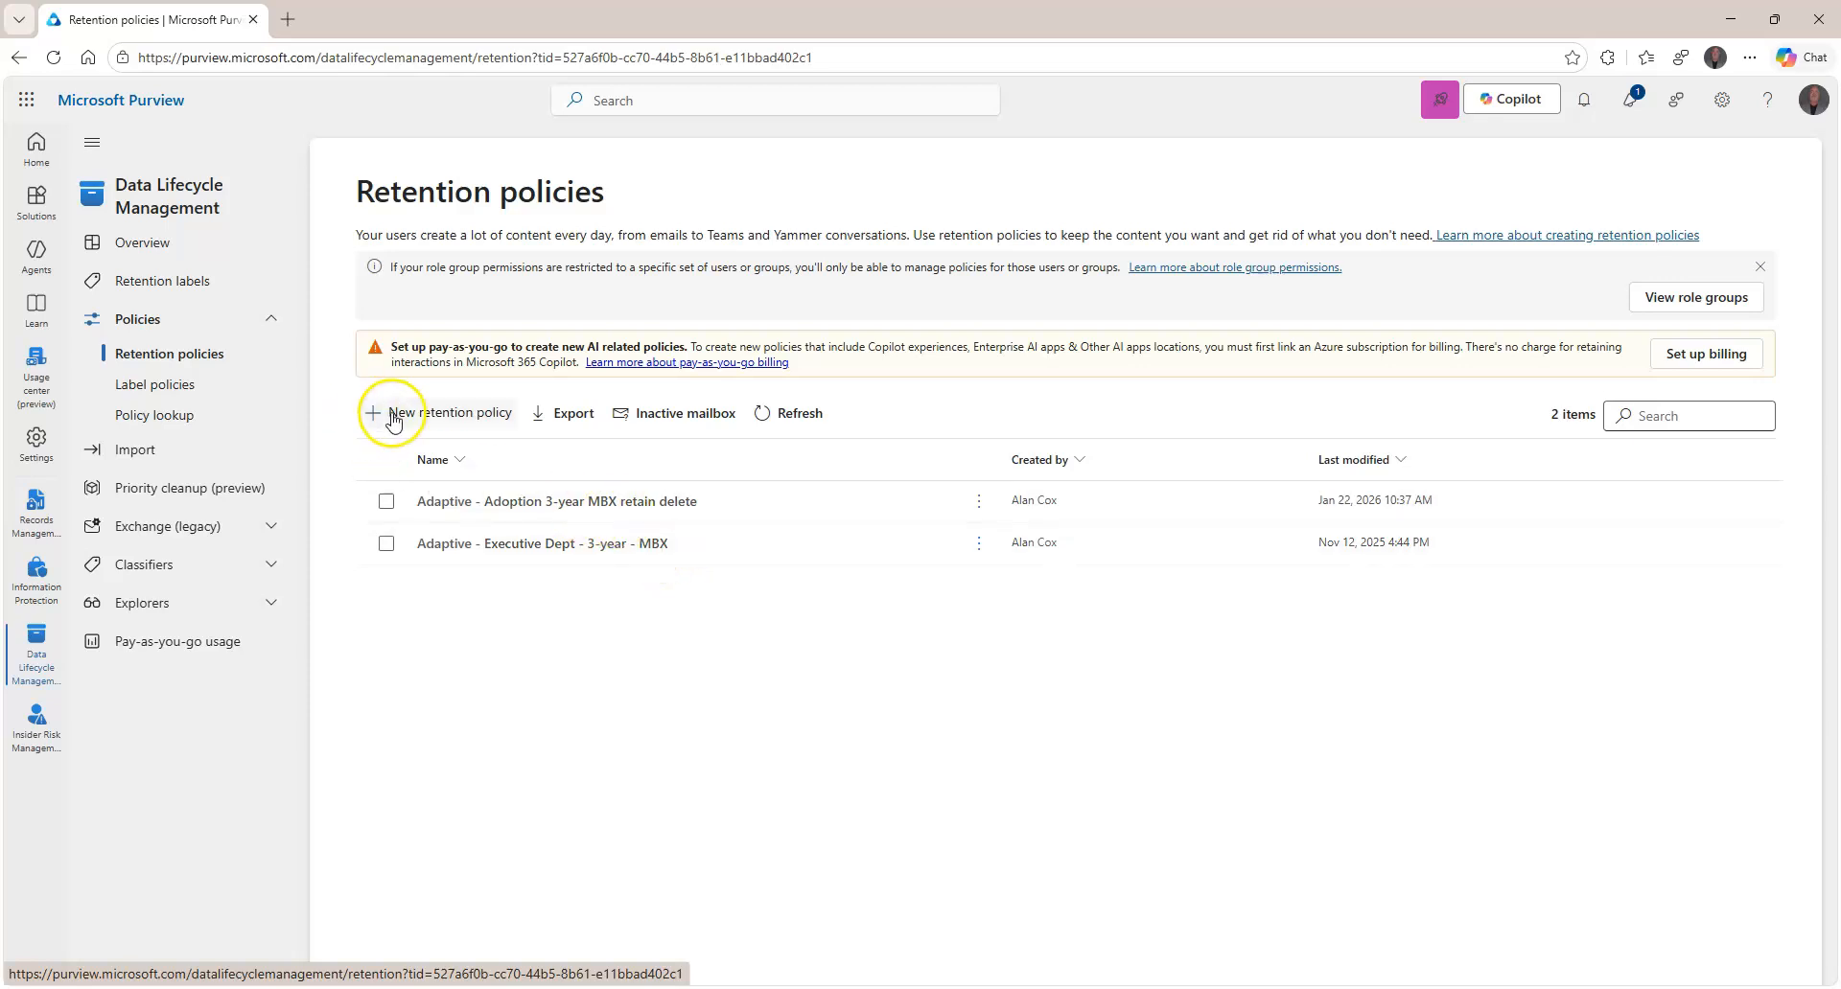
From the Retention labels list, begin creating a new retention label.
click(204, 284)
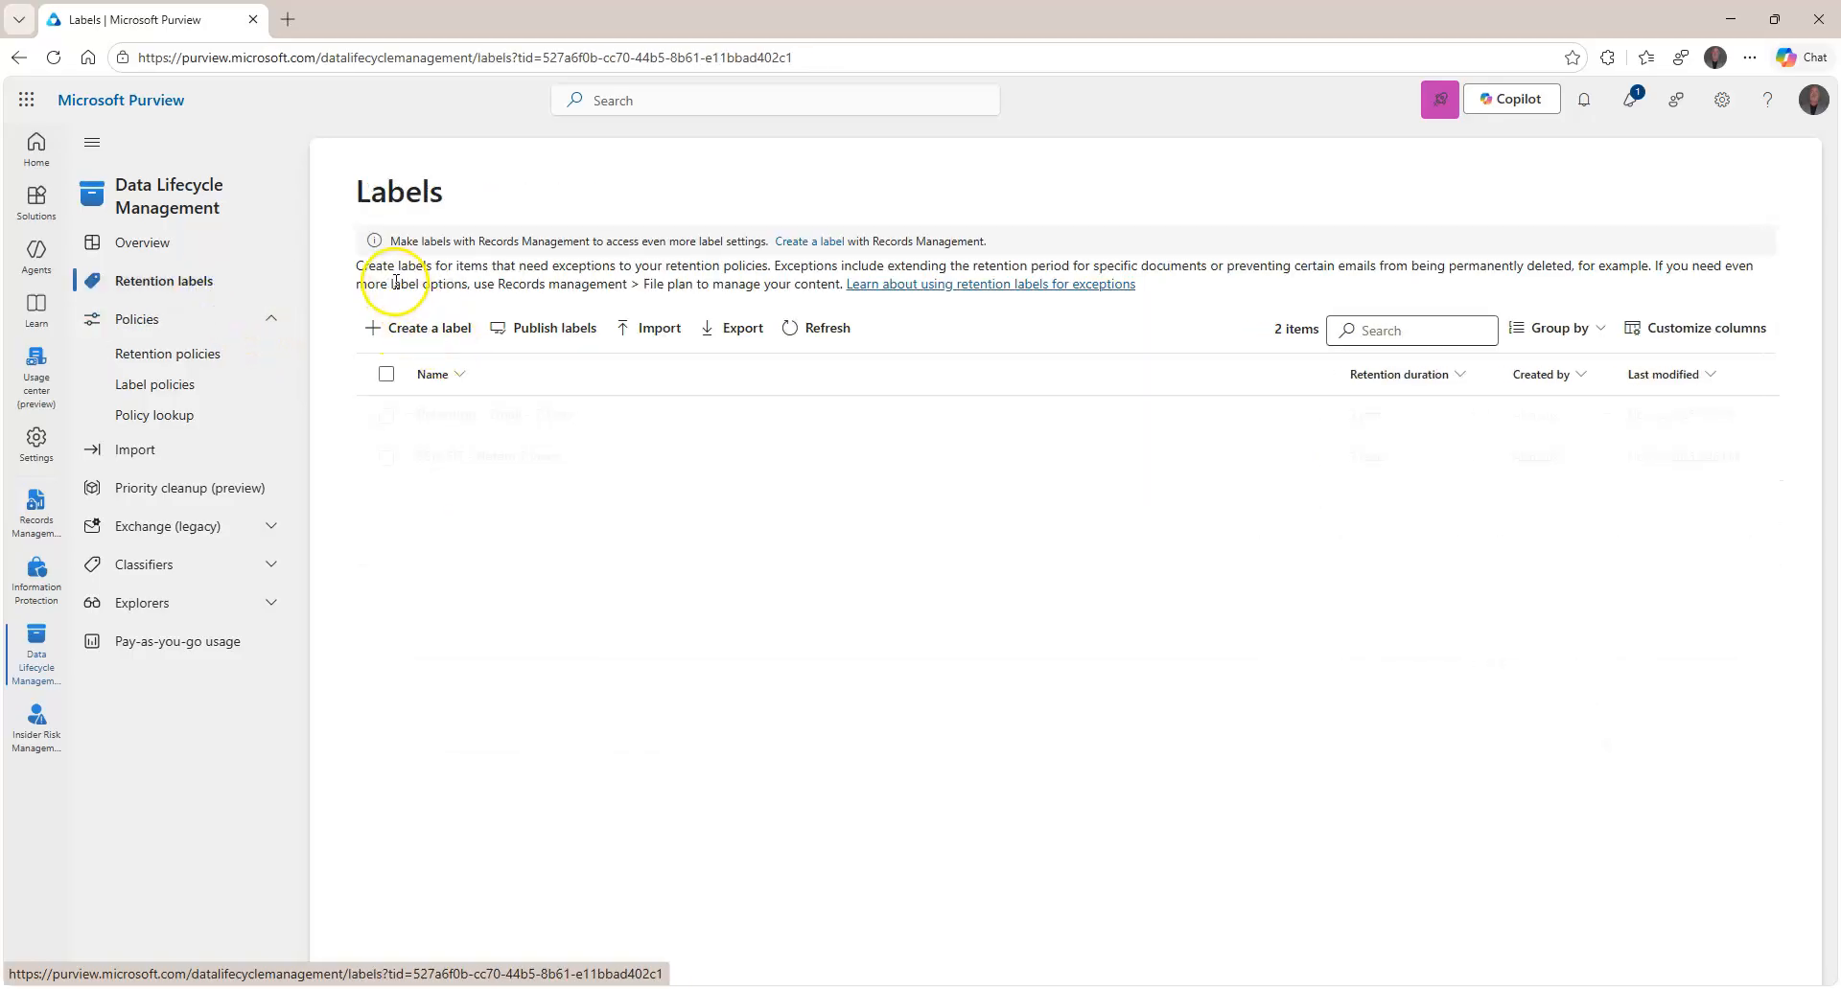
drag(358, 271, 618, 284)
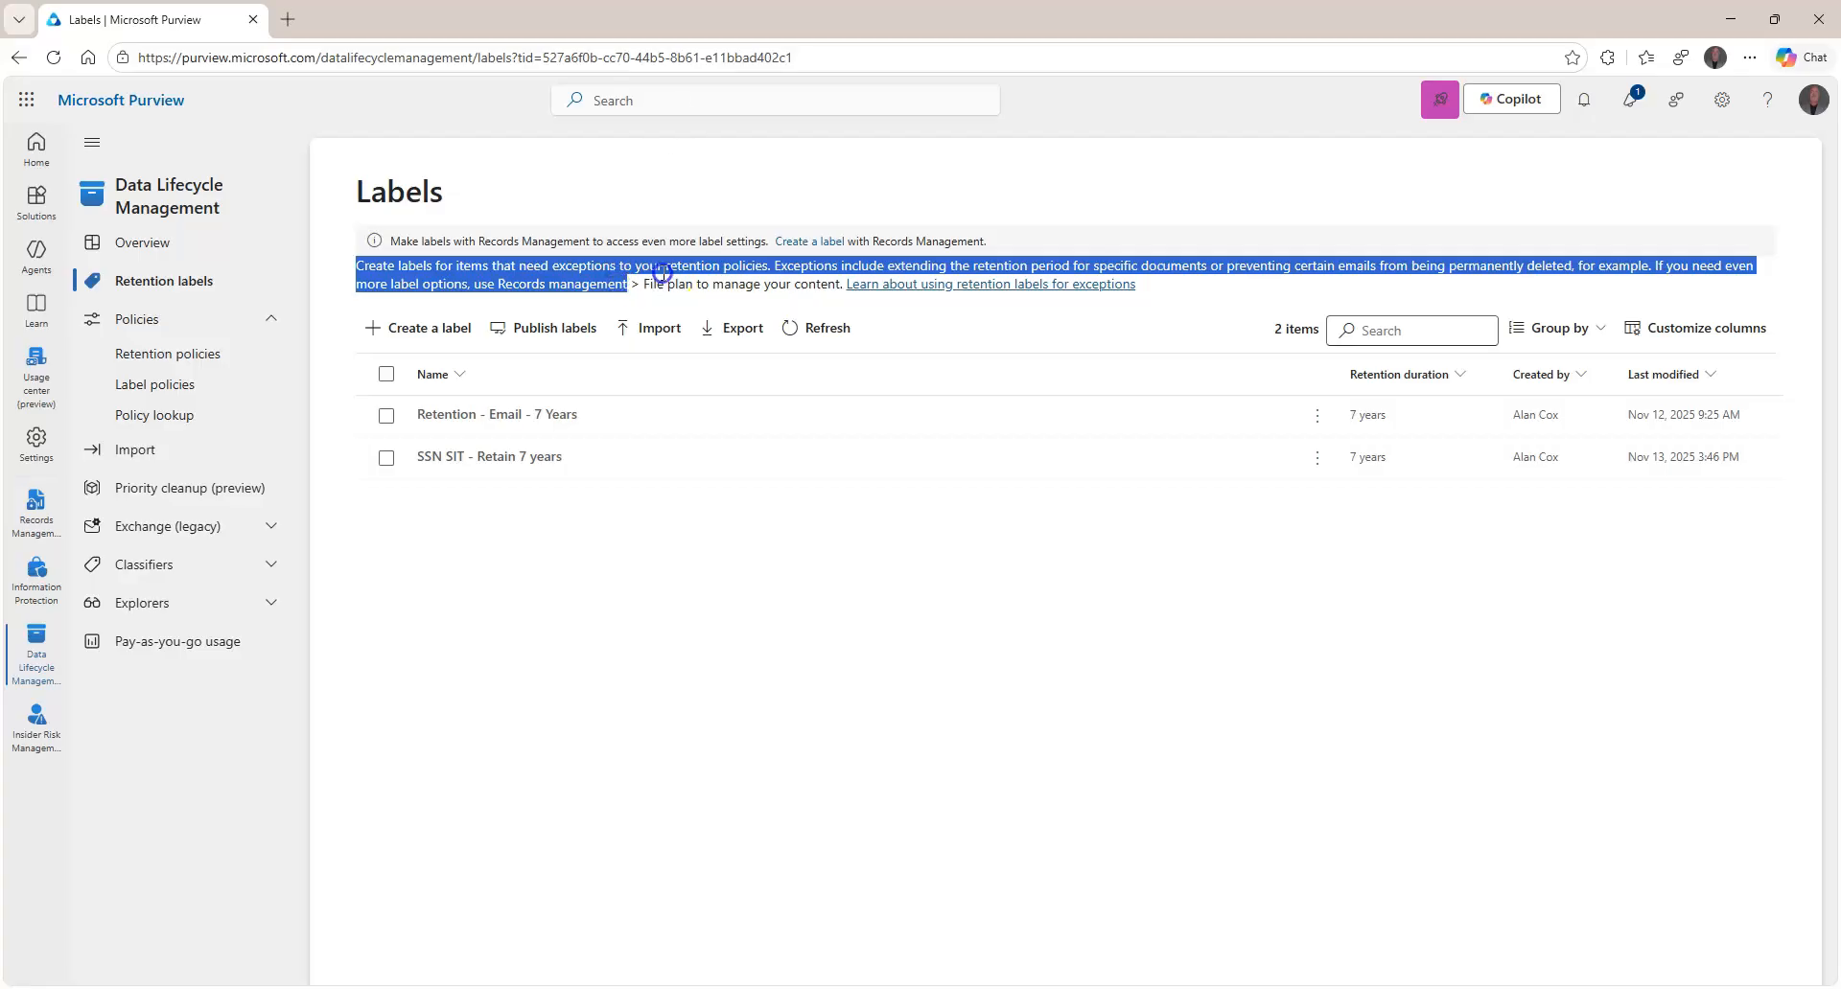
click(708, 278)
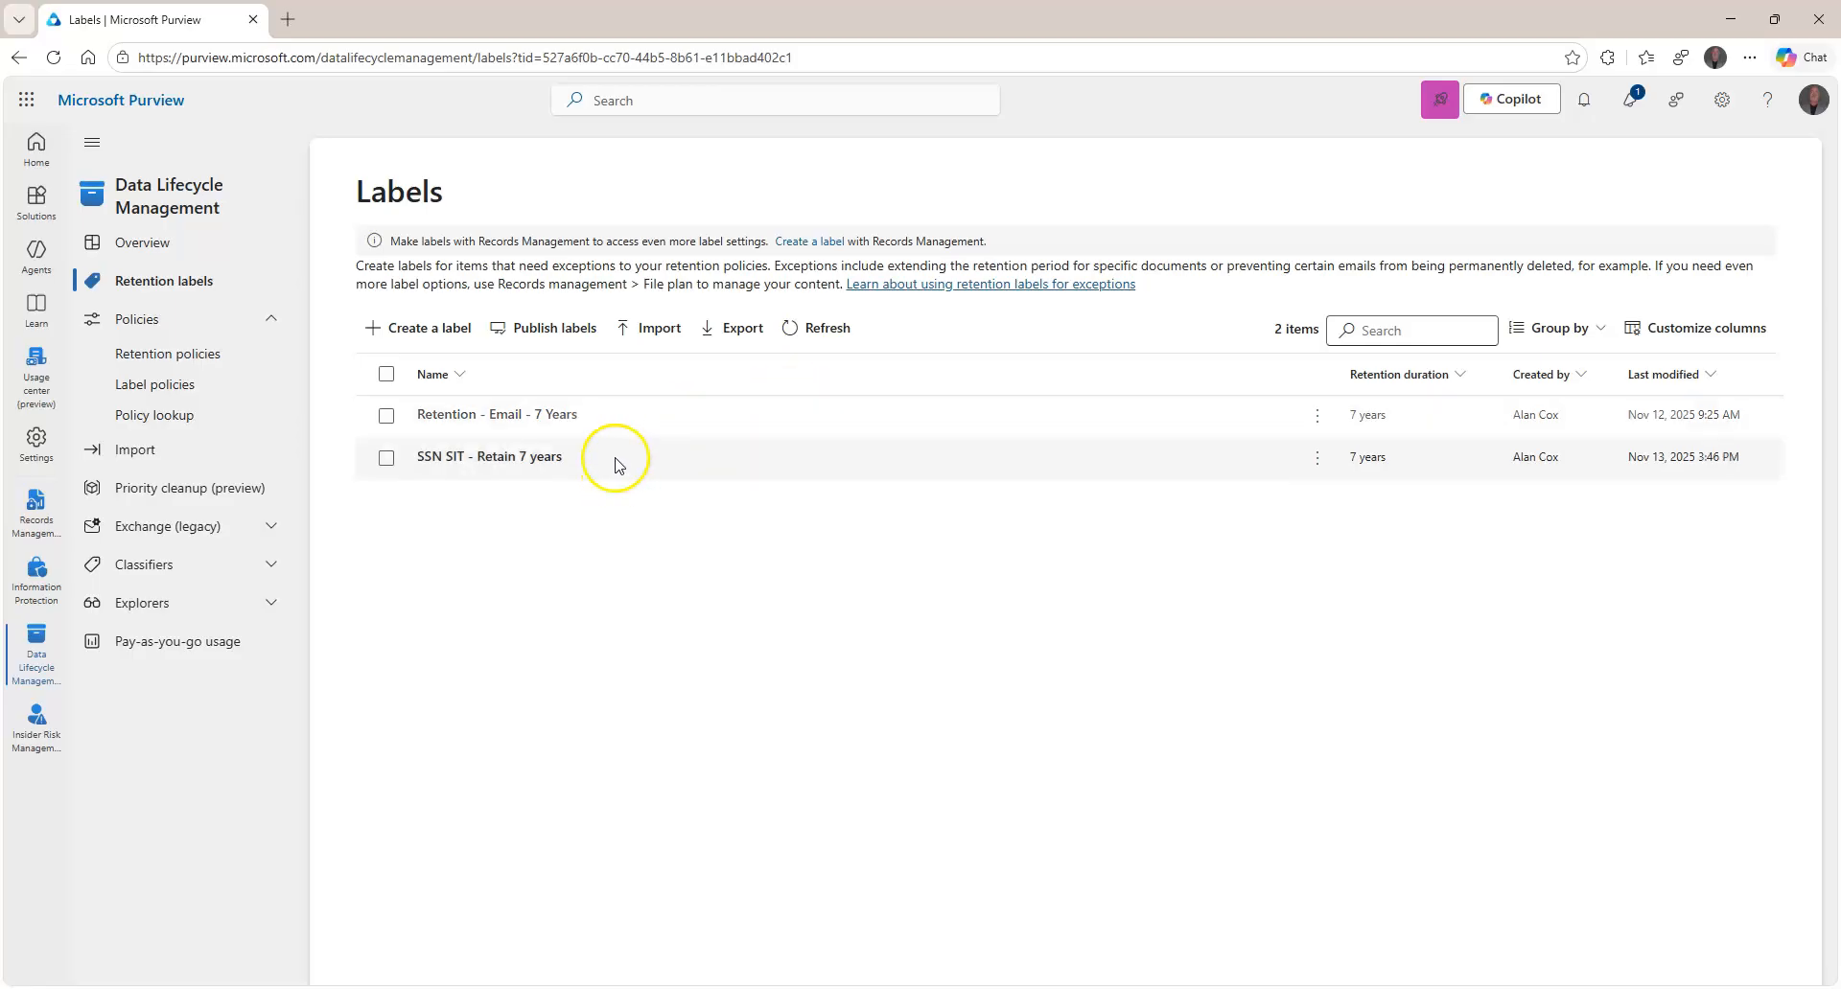
click(222, 357)
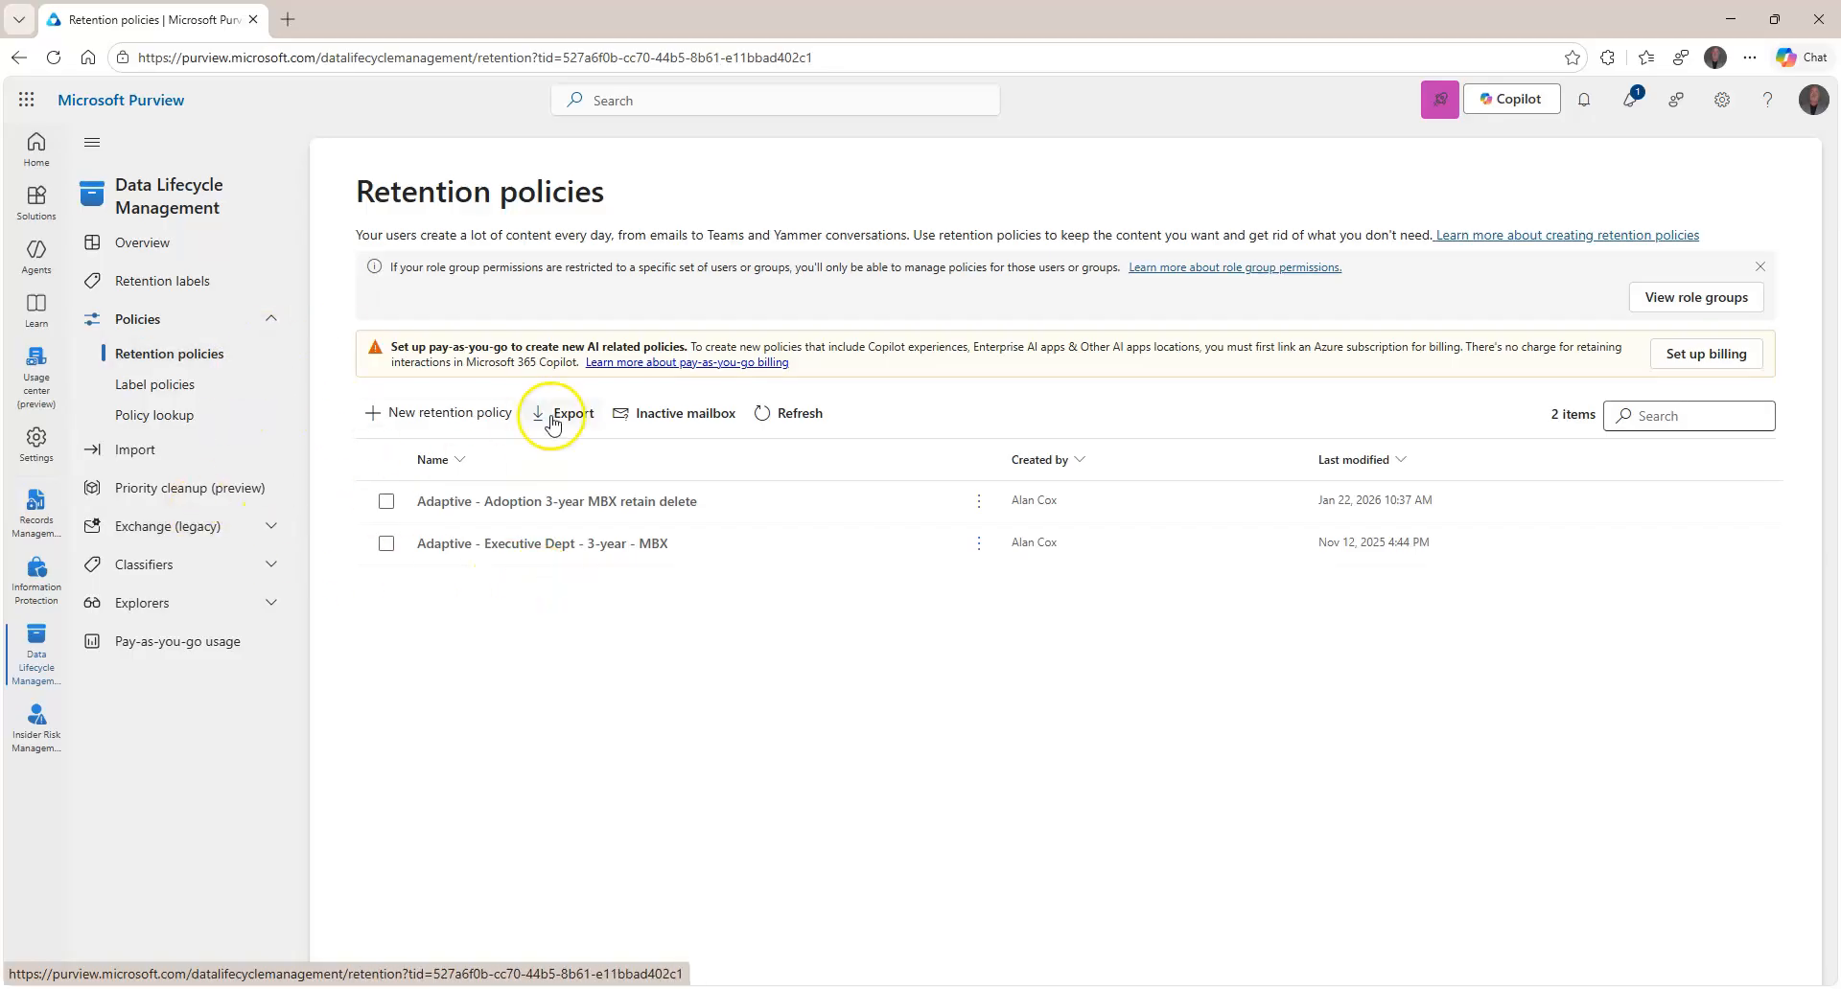
click(163, 280)
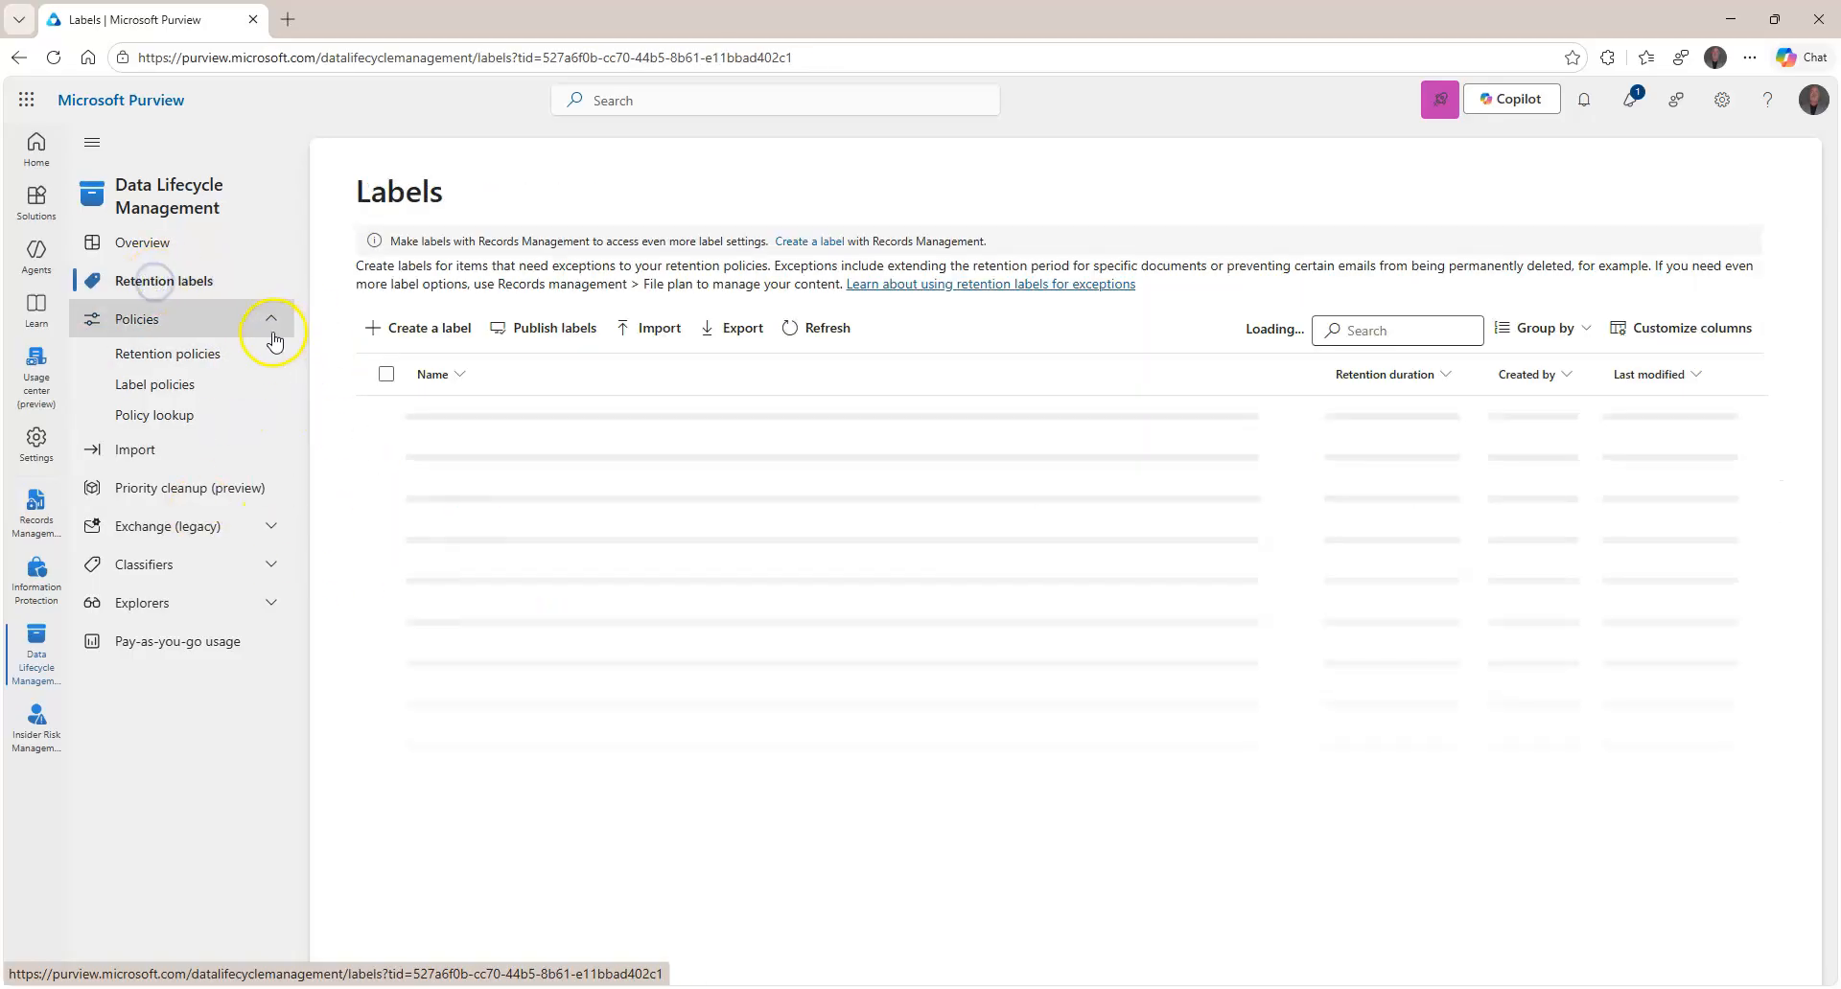
click(430, 328)
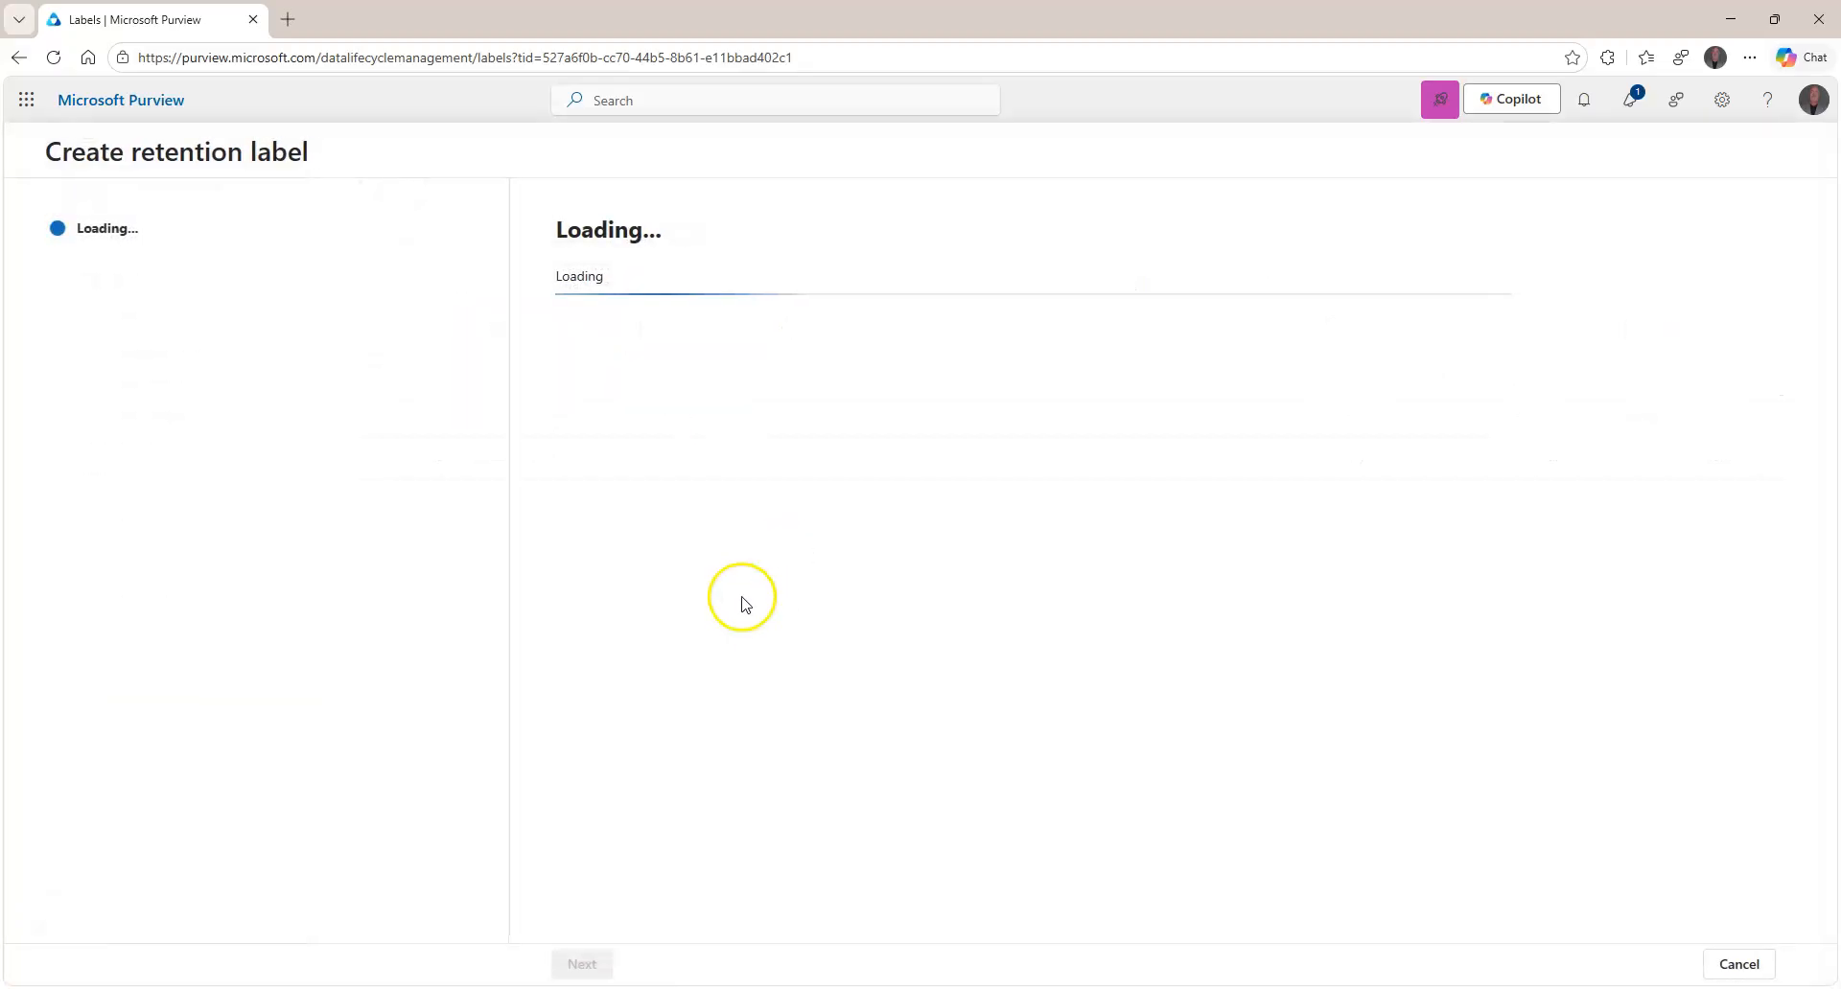
Name the label 'Patient ID Retention Label' and write a user description about retaining Patient ID items.
click(696, 412)
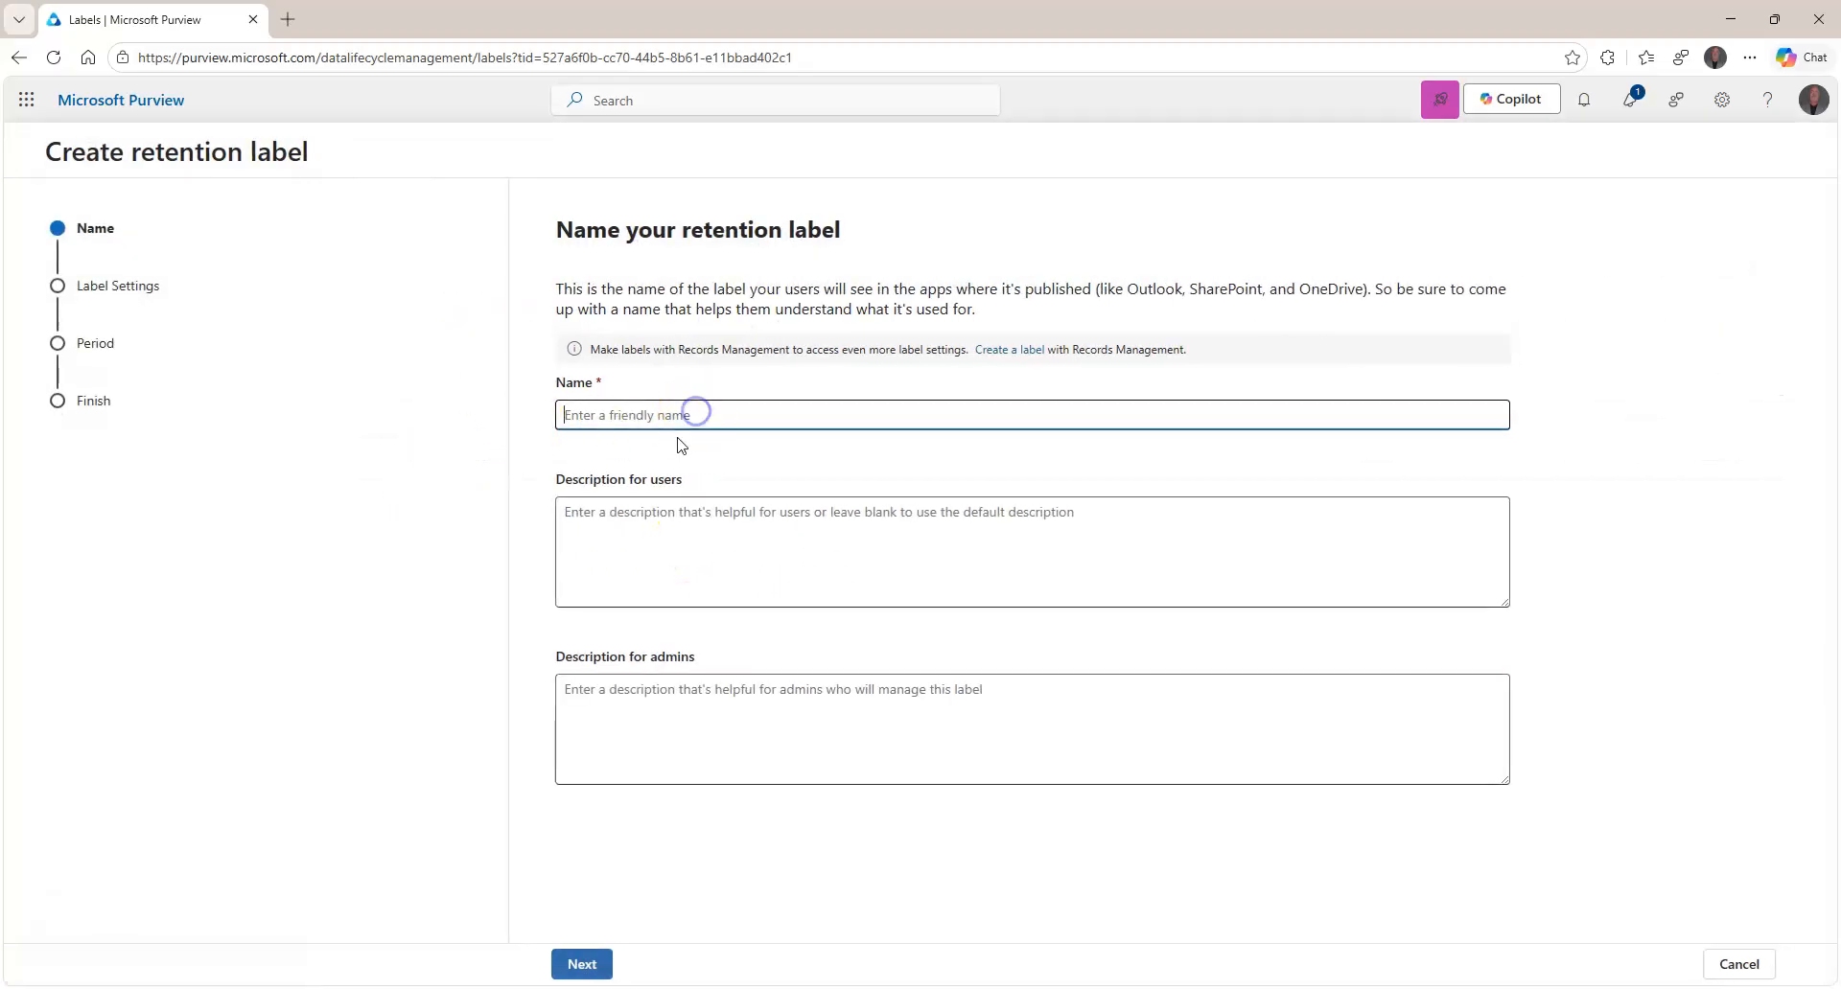
text(Pat)
key(ctrl+a)
key(ctrl+c)
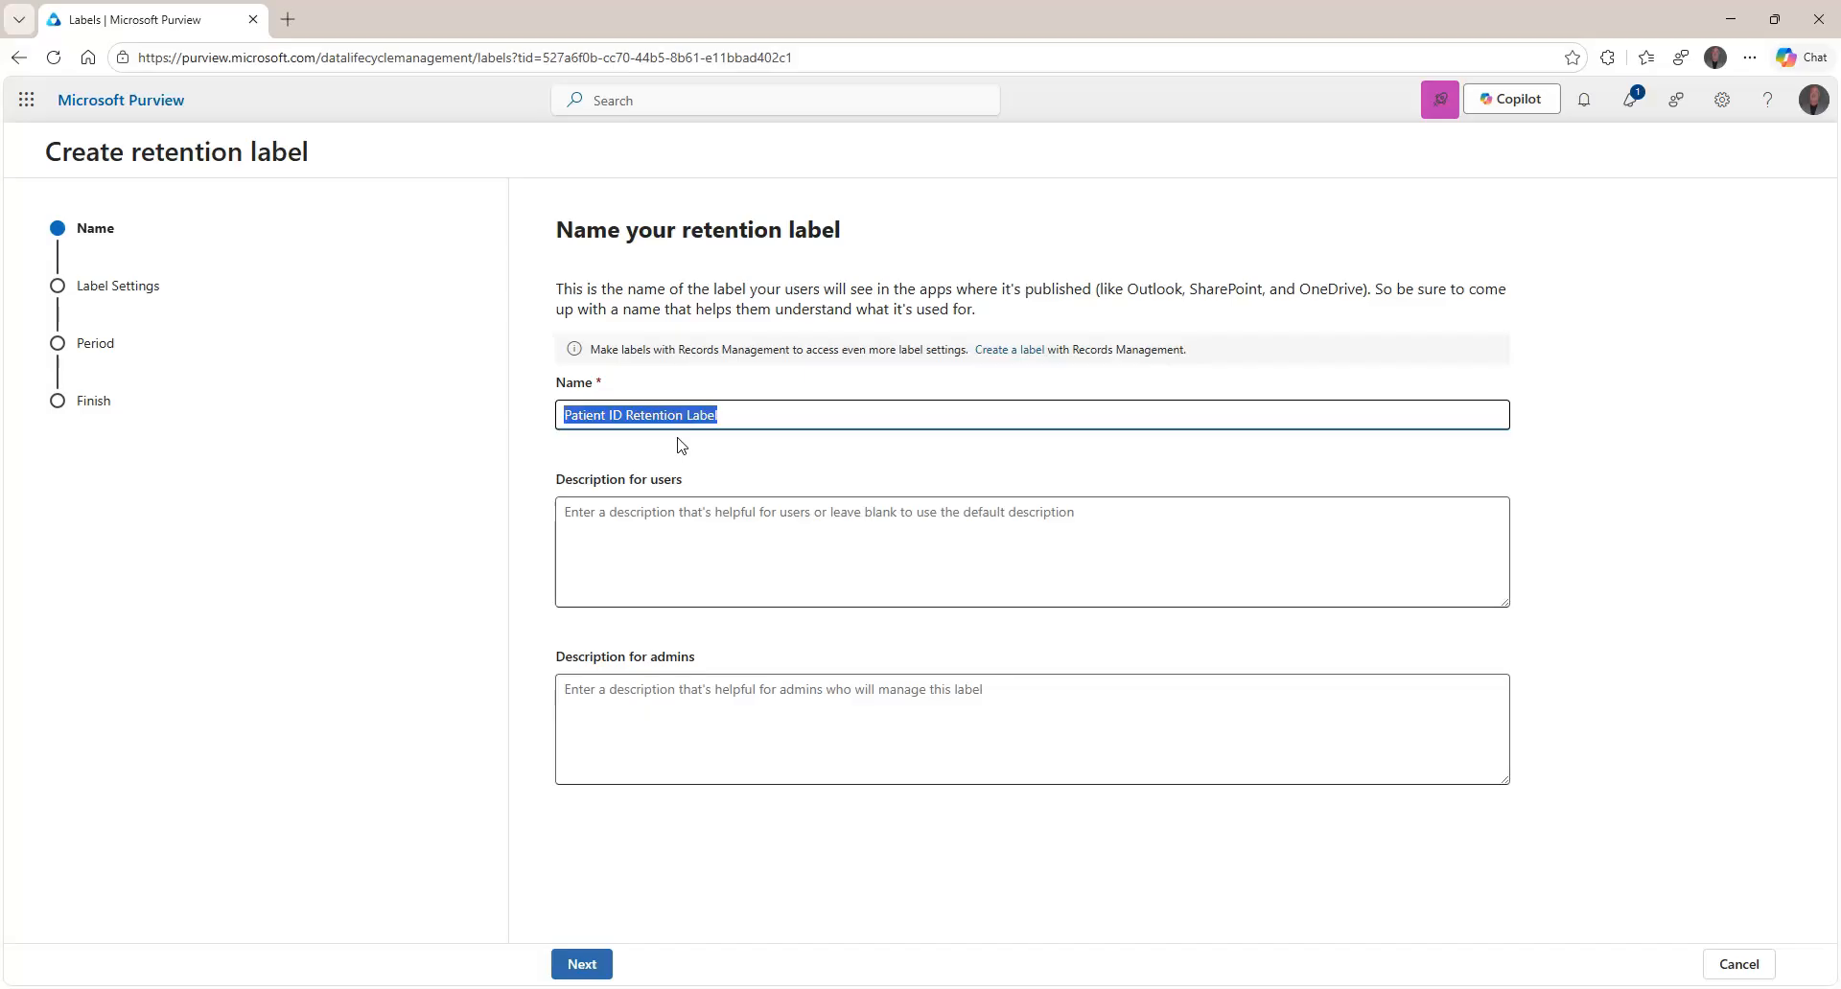
key(Tab)
key(ctrl+v)
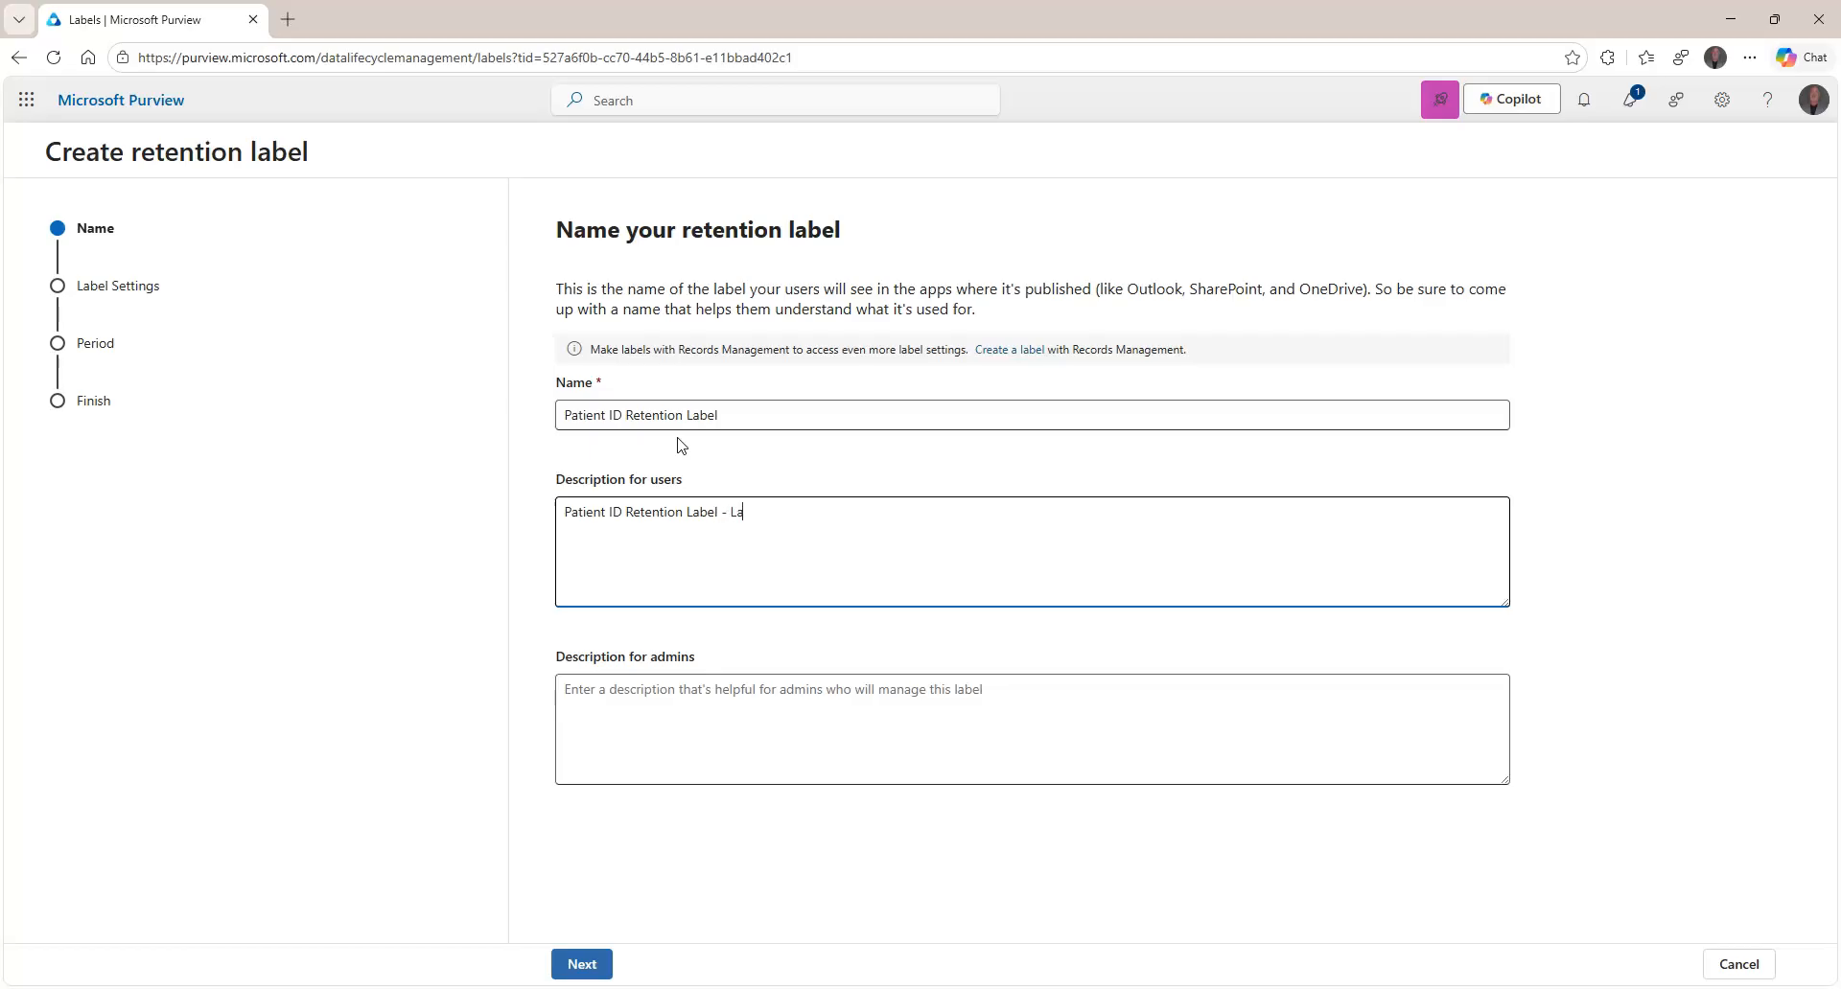
text(- Label to ensure emails or docueme)
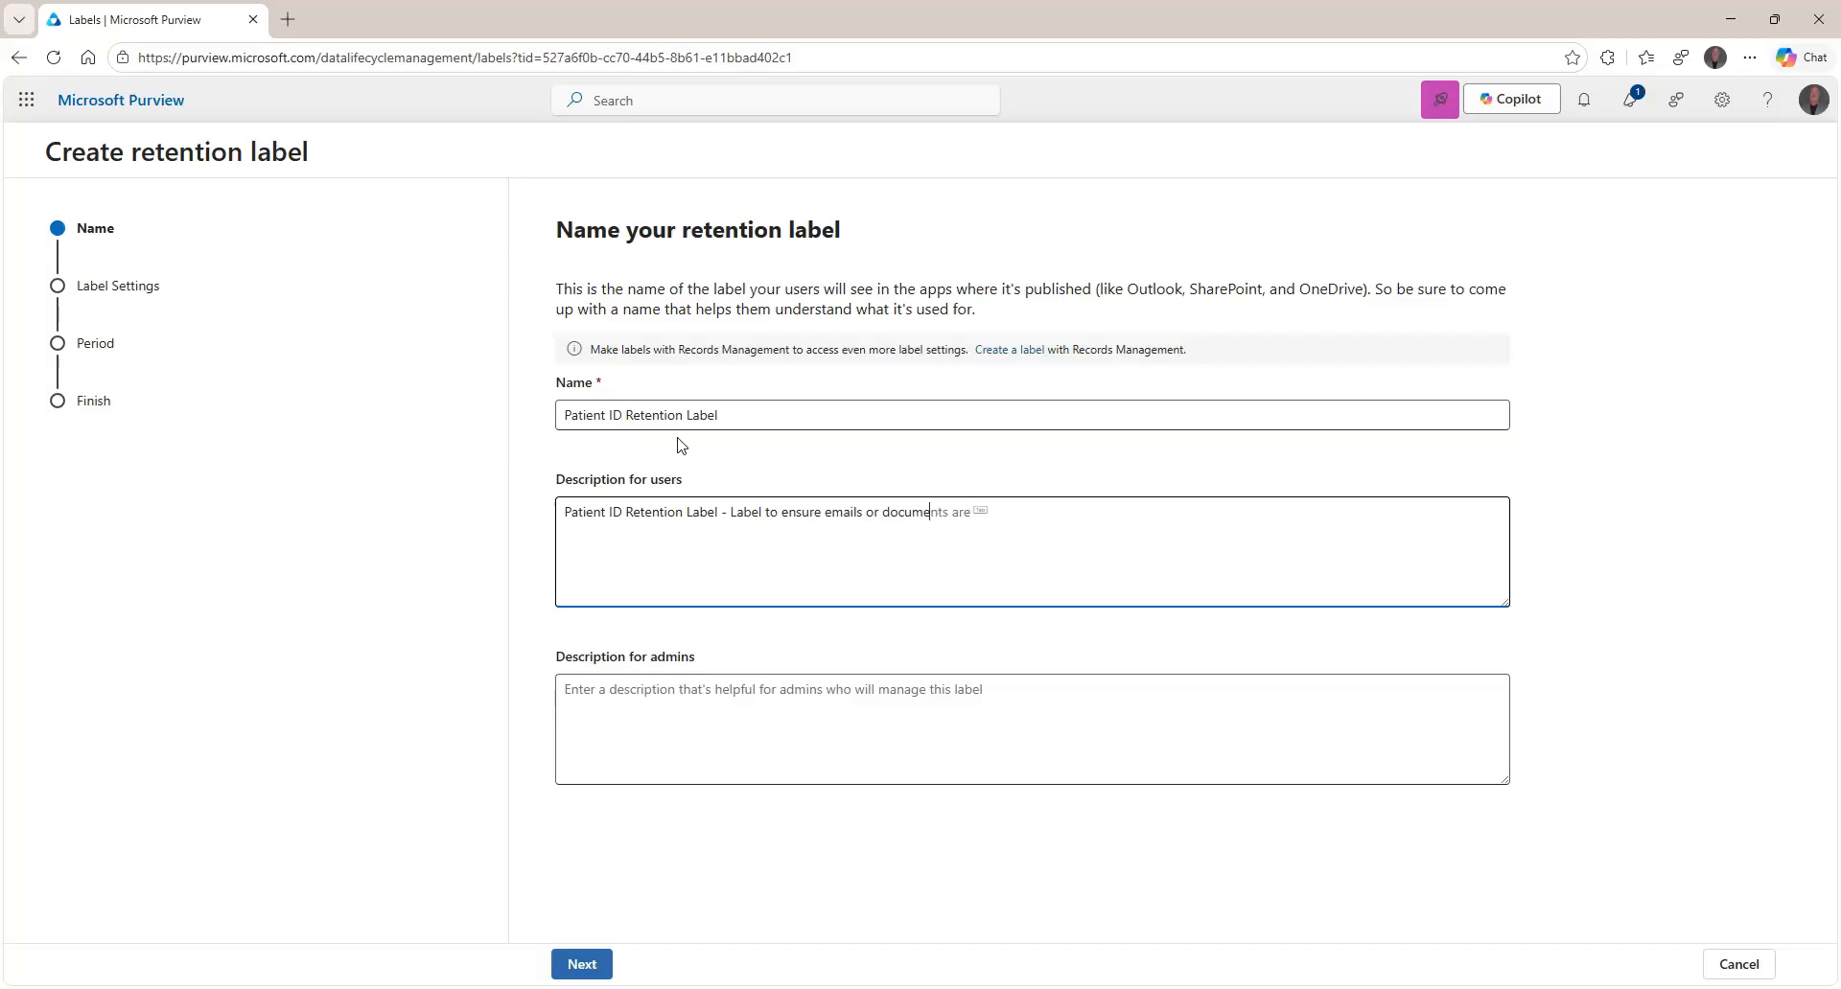
text(nts with Patient ID is retained for 7 years)
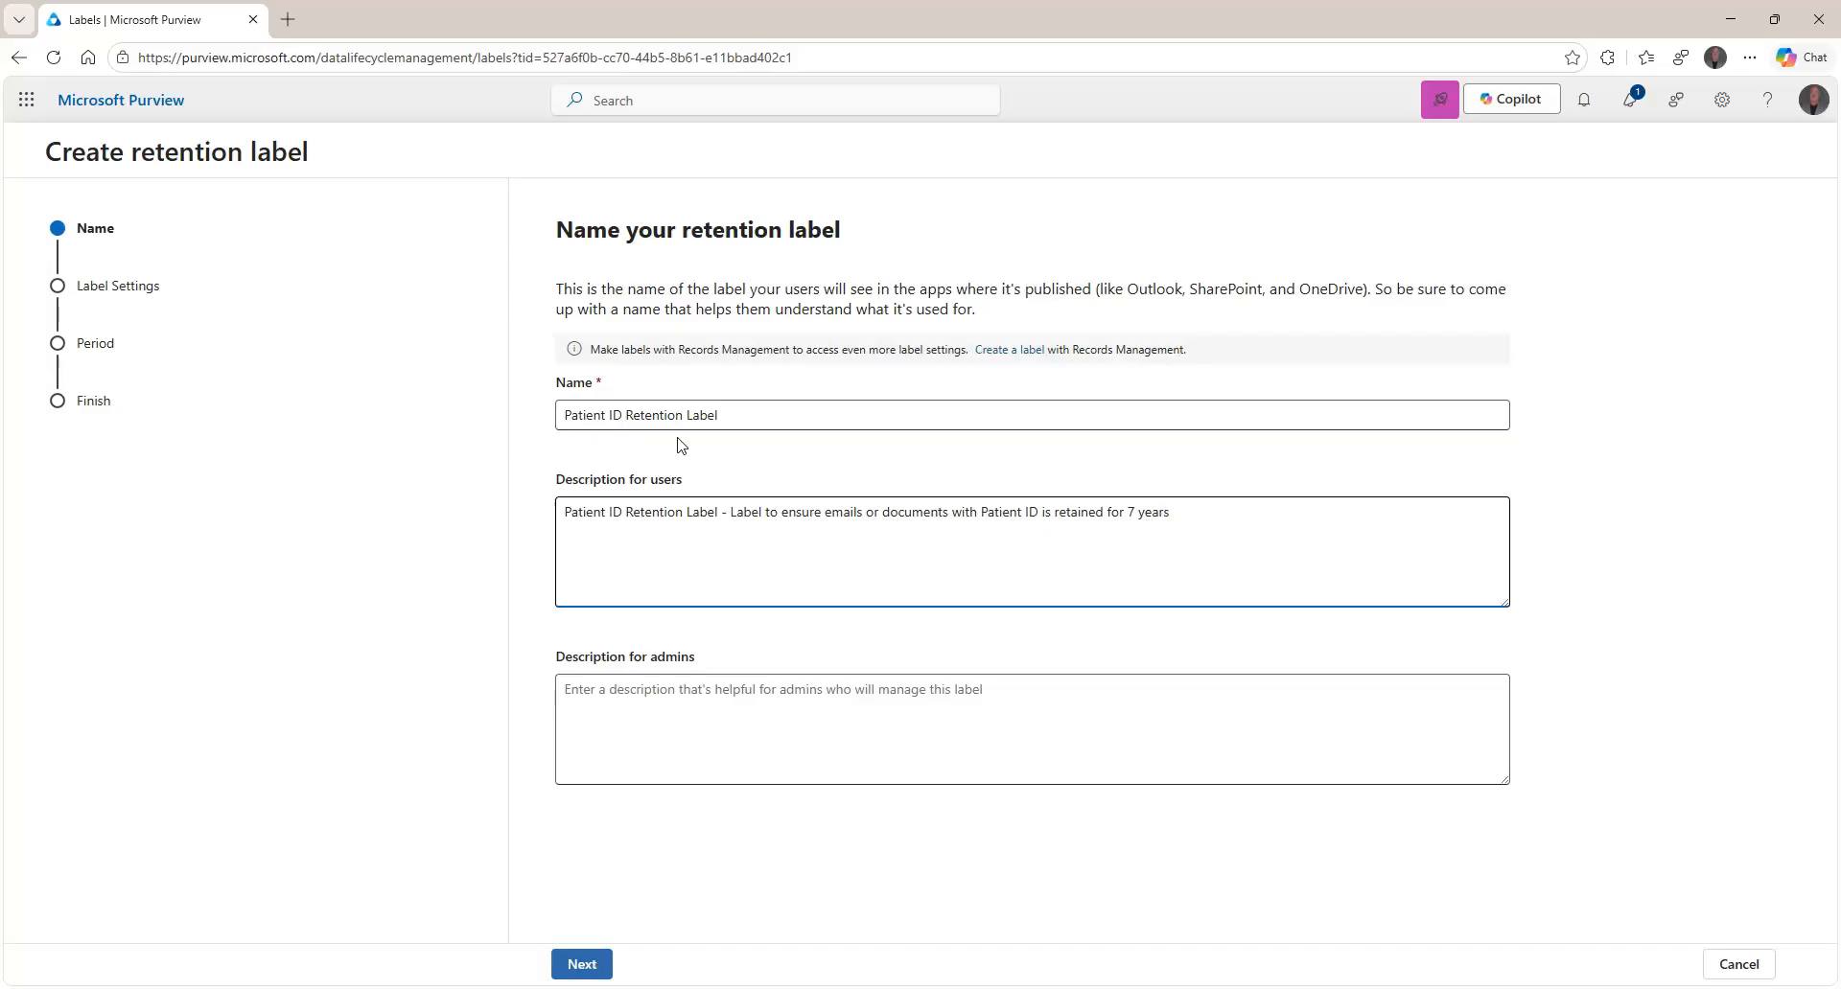
Copy the user description into the admin description and move on to label settings.
key(ctrl+a)
key(ctrl+c)
key(Tab)
key(ctrl+v)
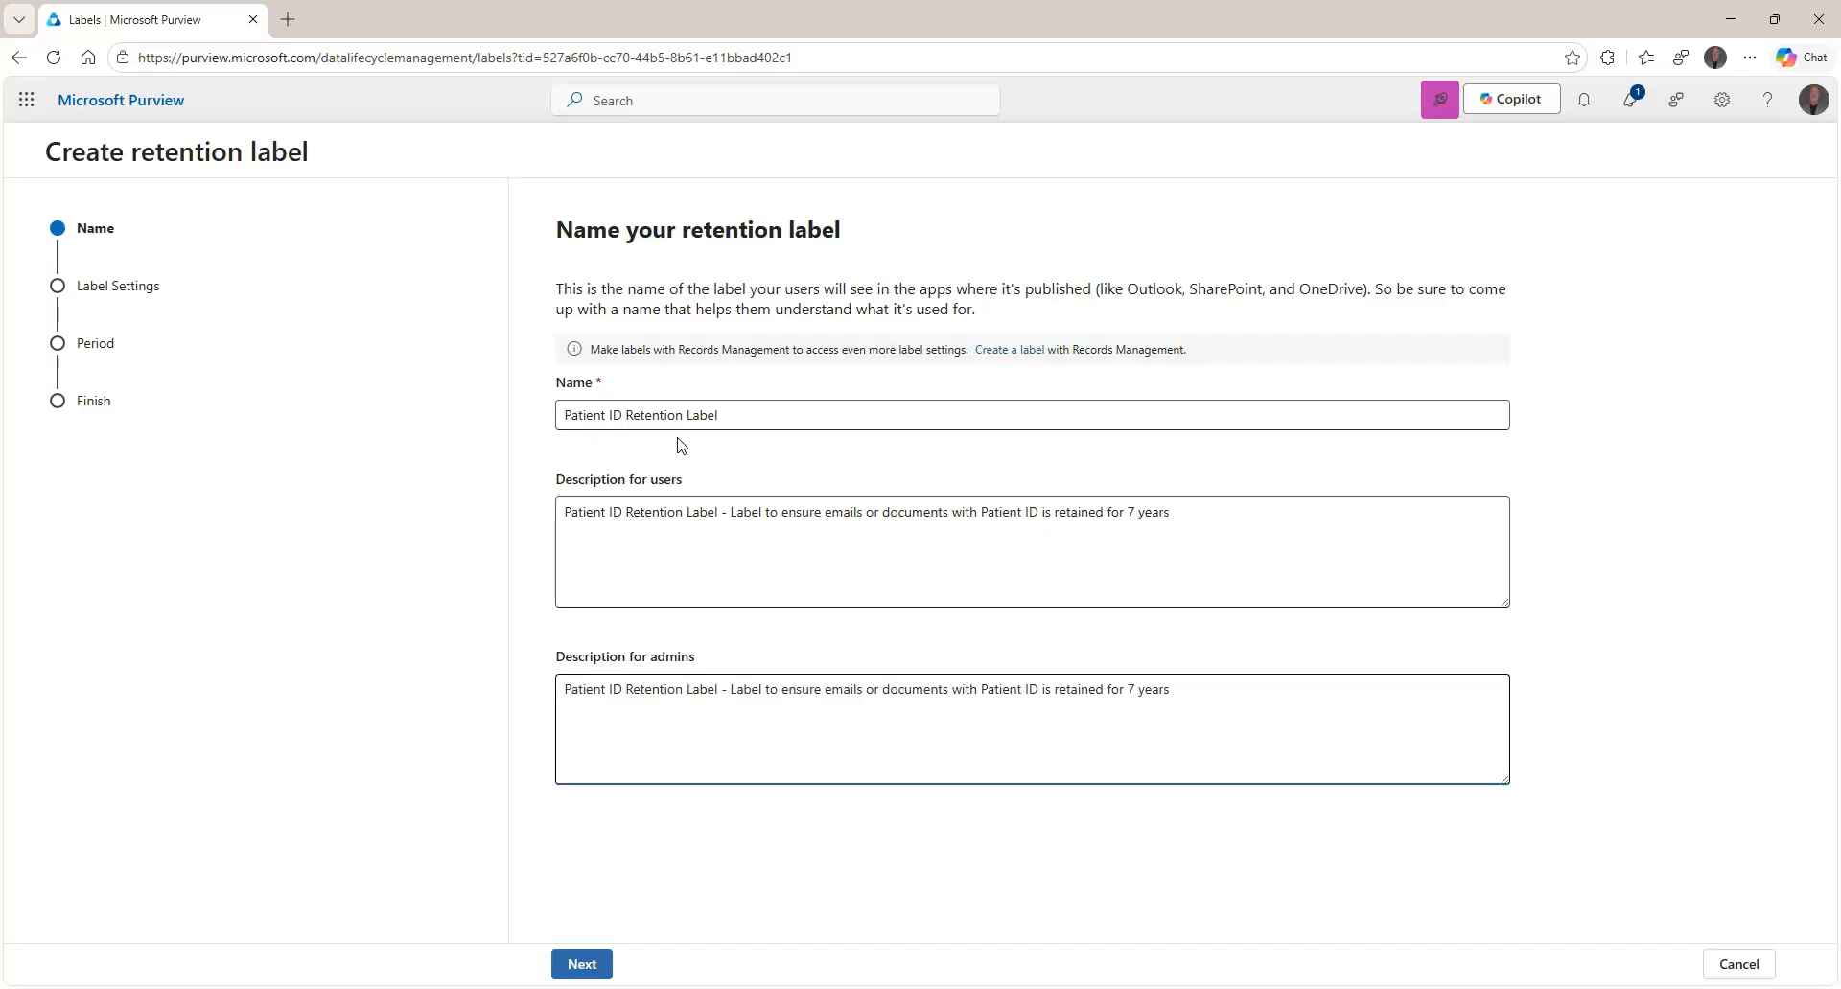
click(593, 962)
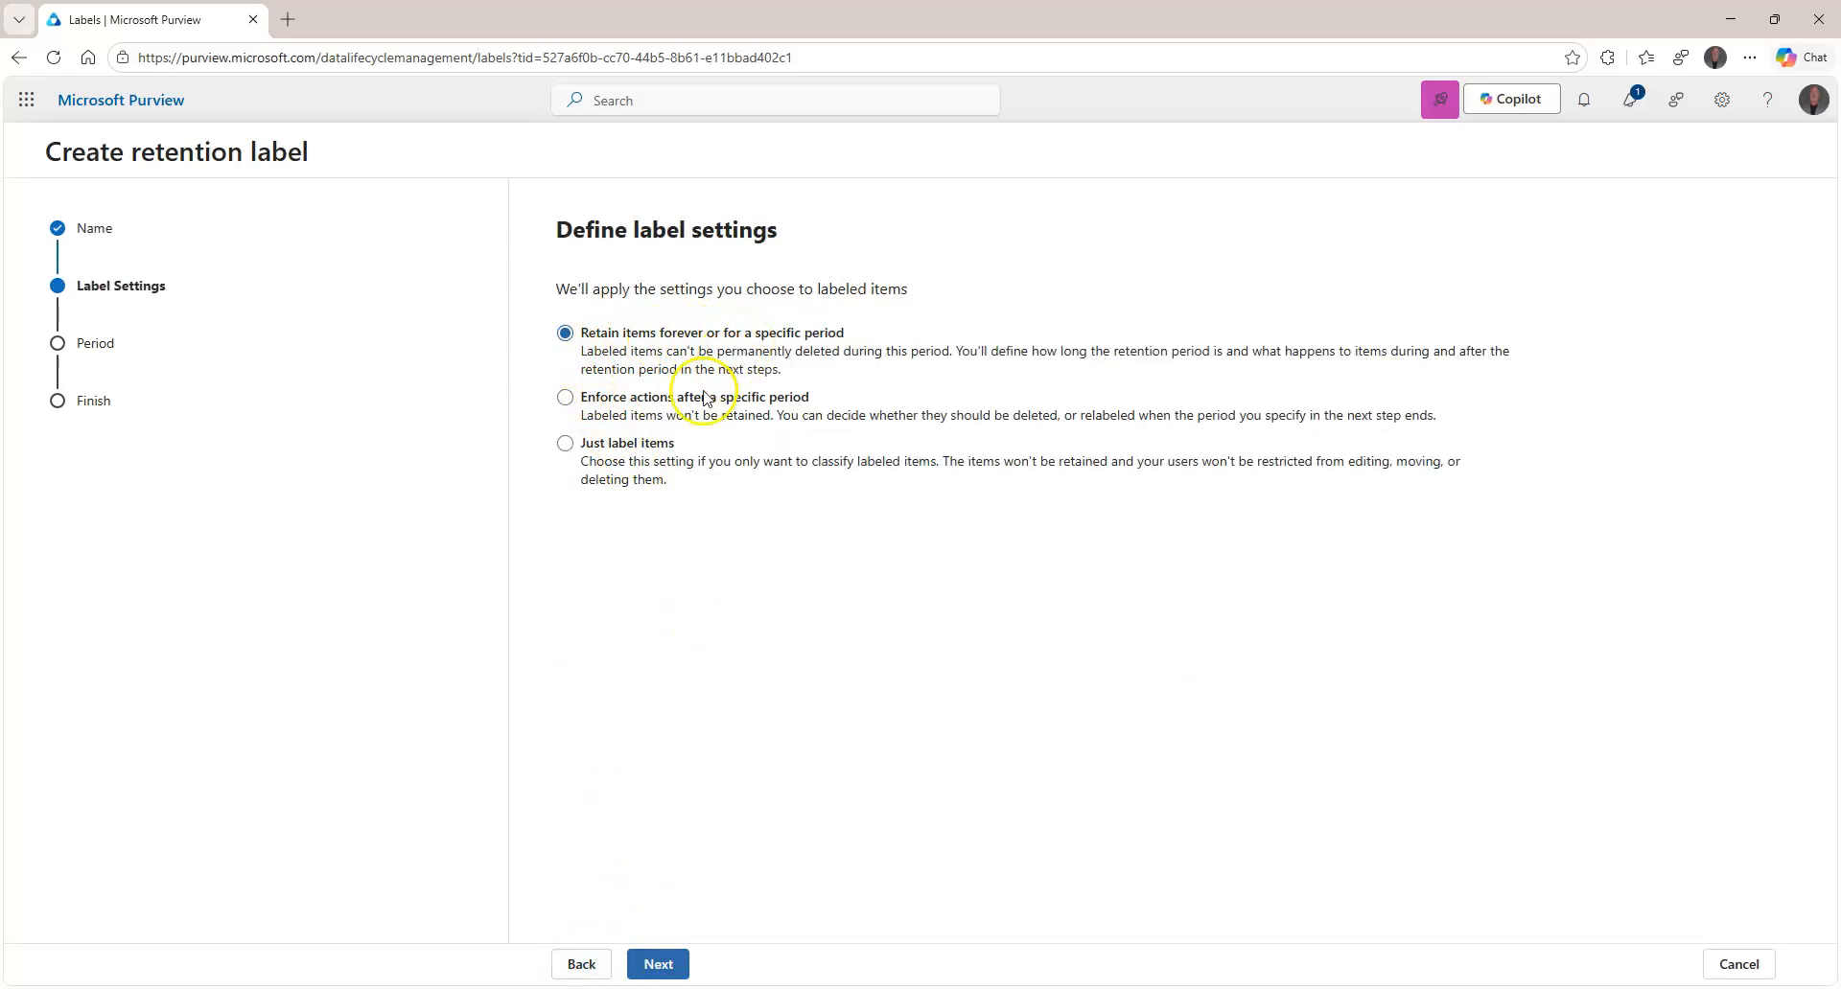
Choose 'Retain items forever or for a specific period' and advance to the 7-year retention period.
click(663, 403)
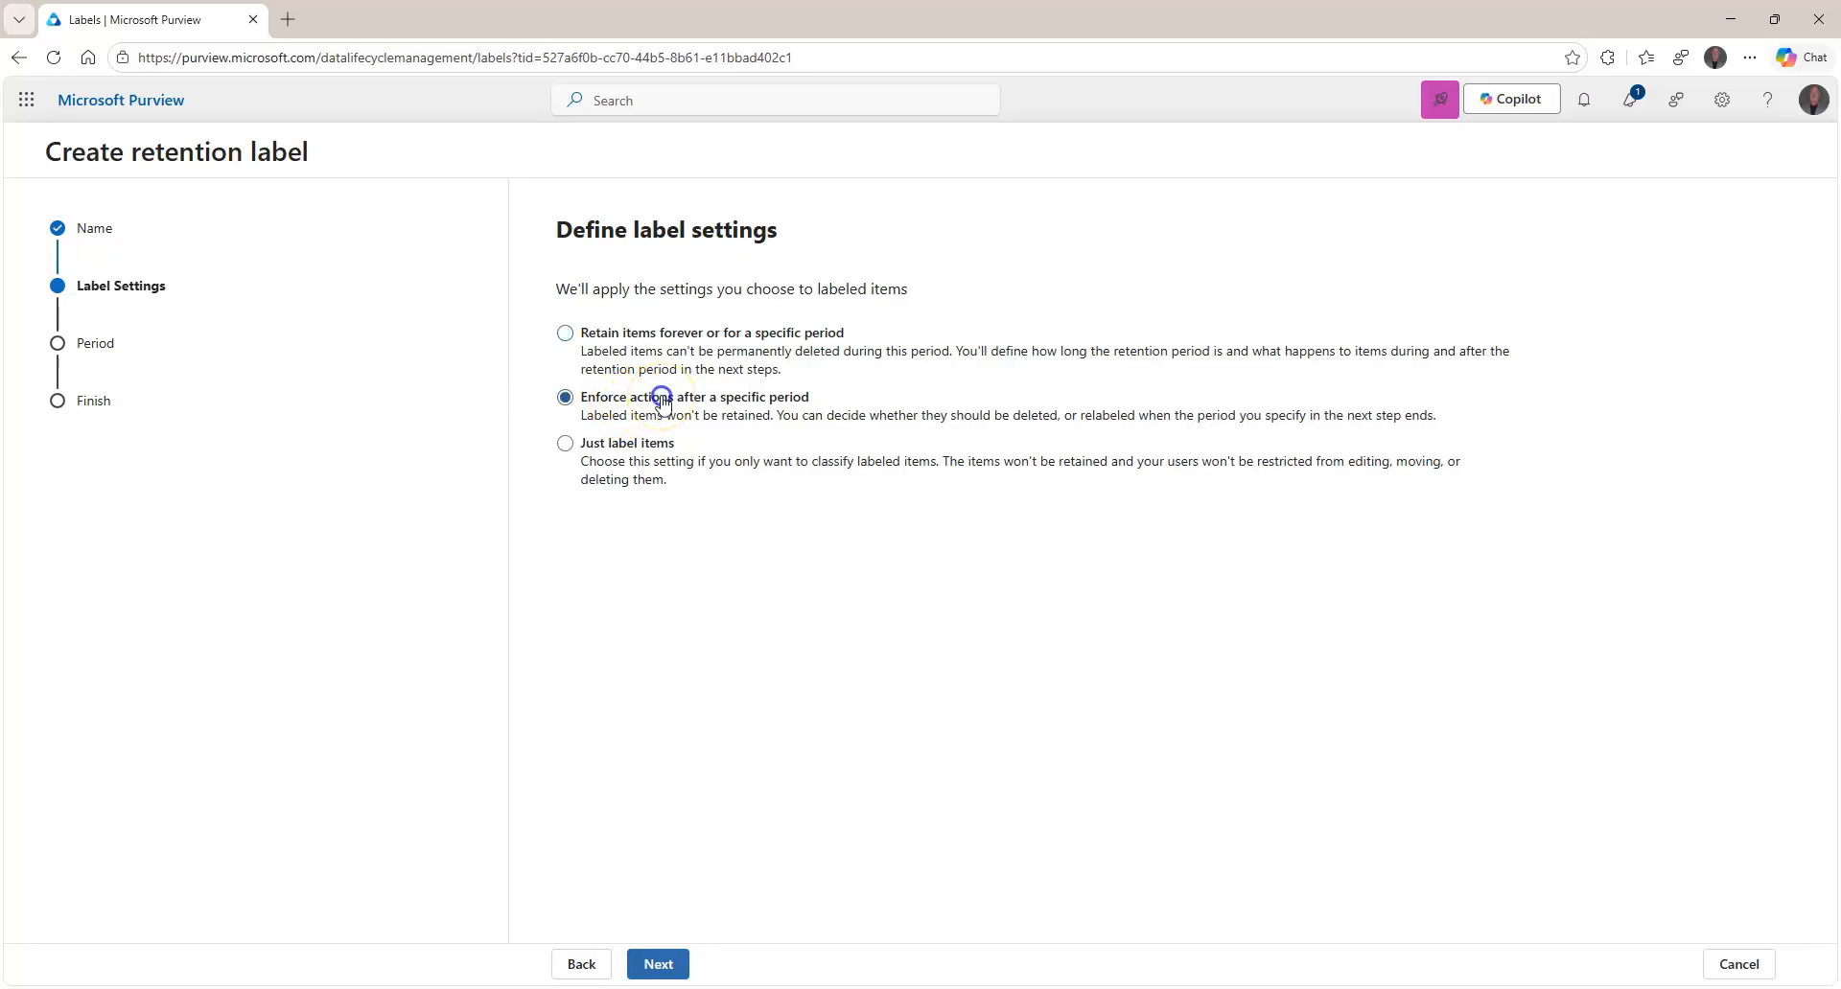
click(658, 964)
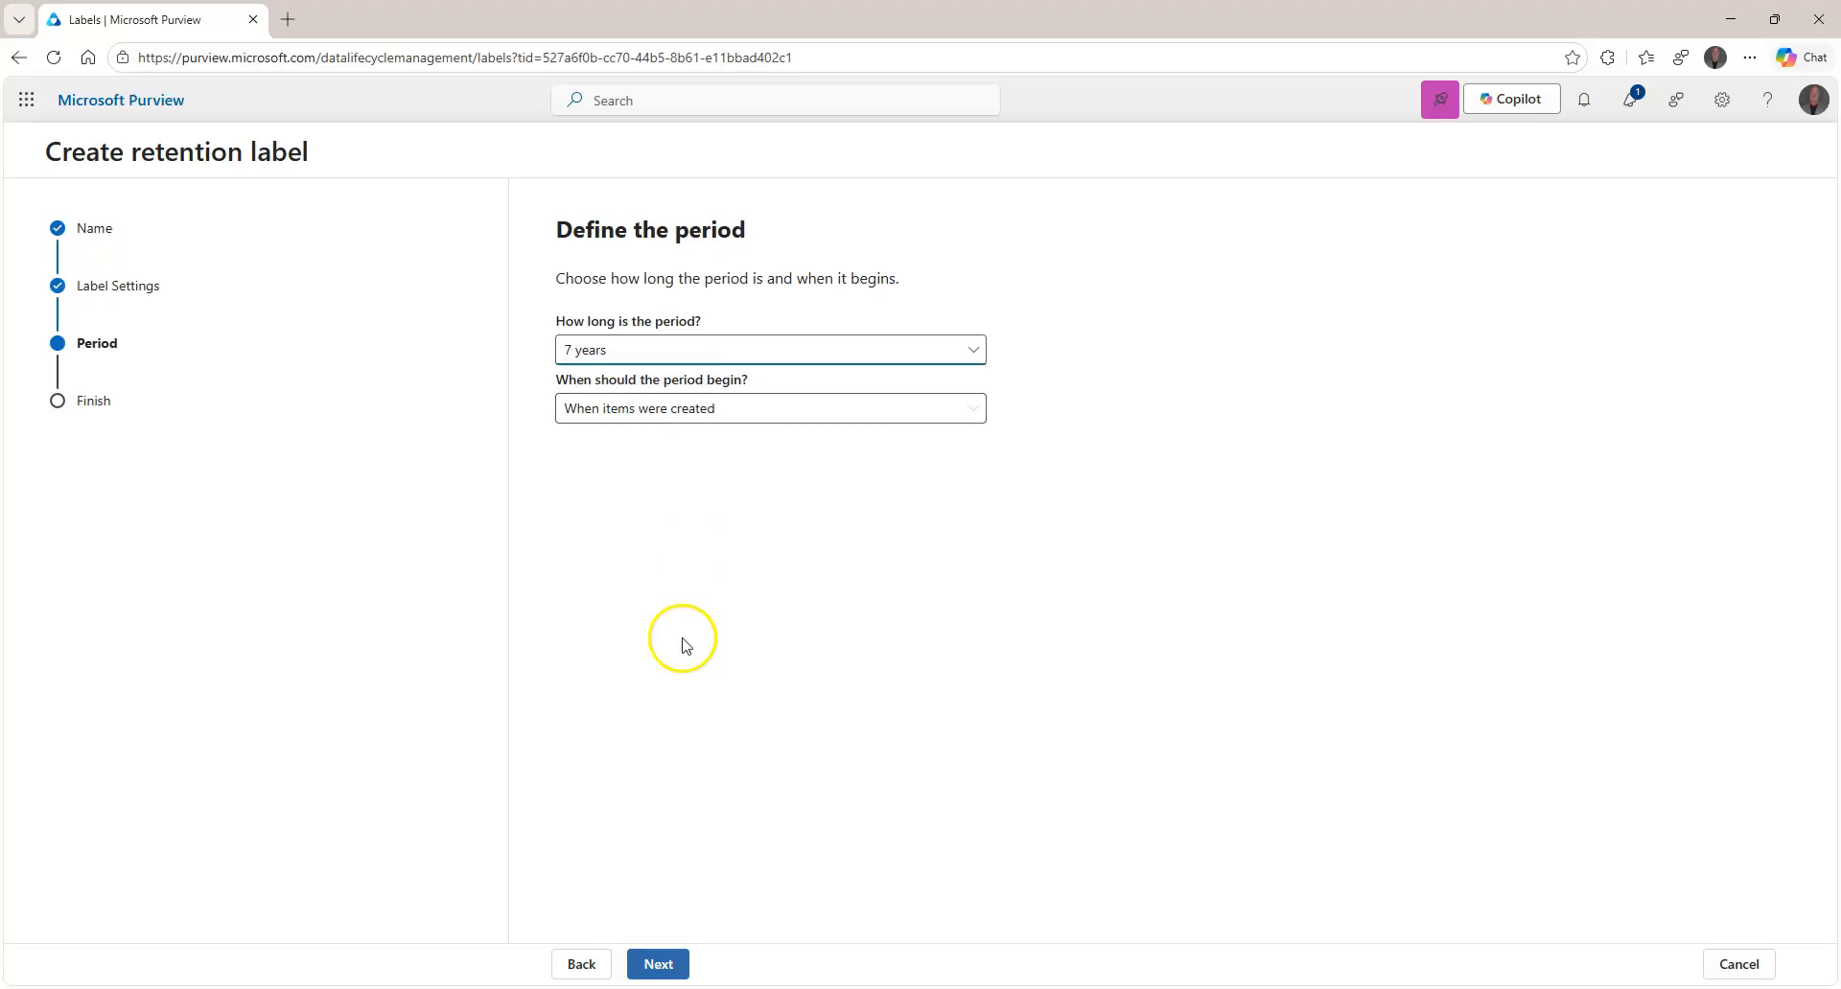
click(661, 967)
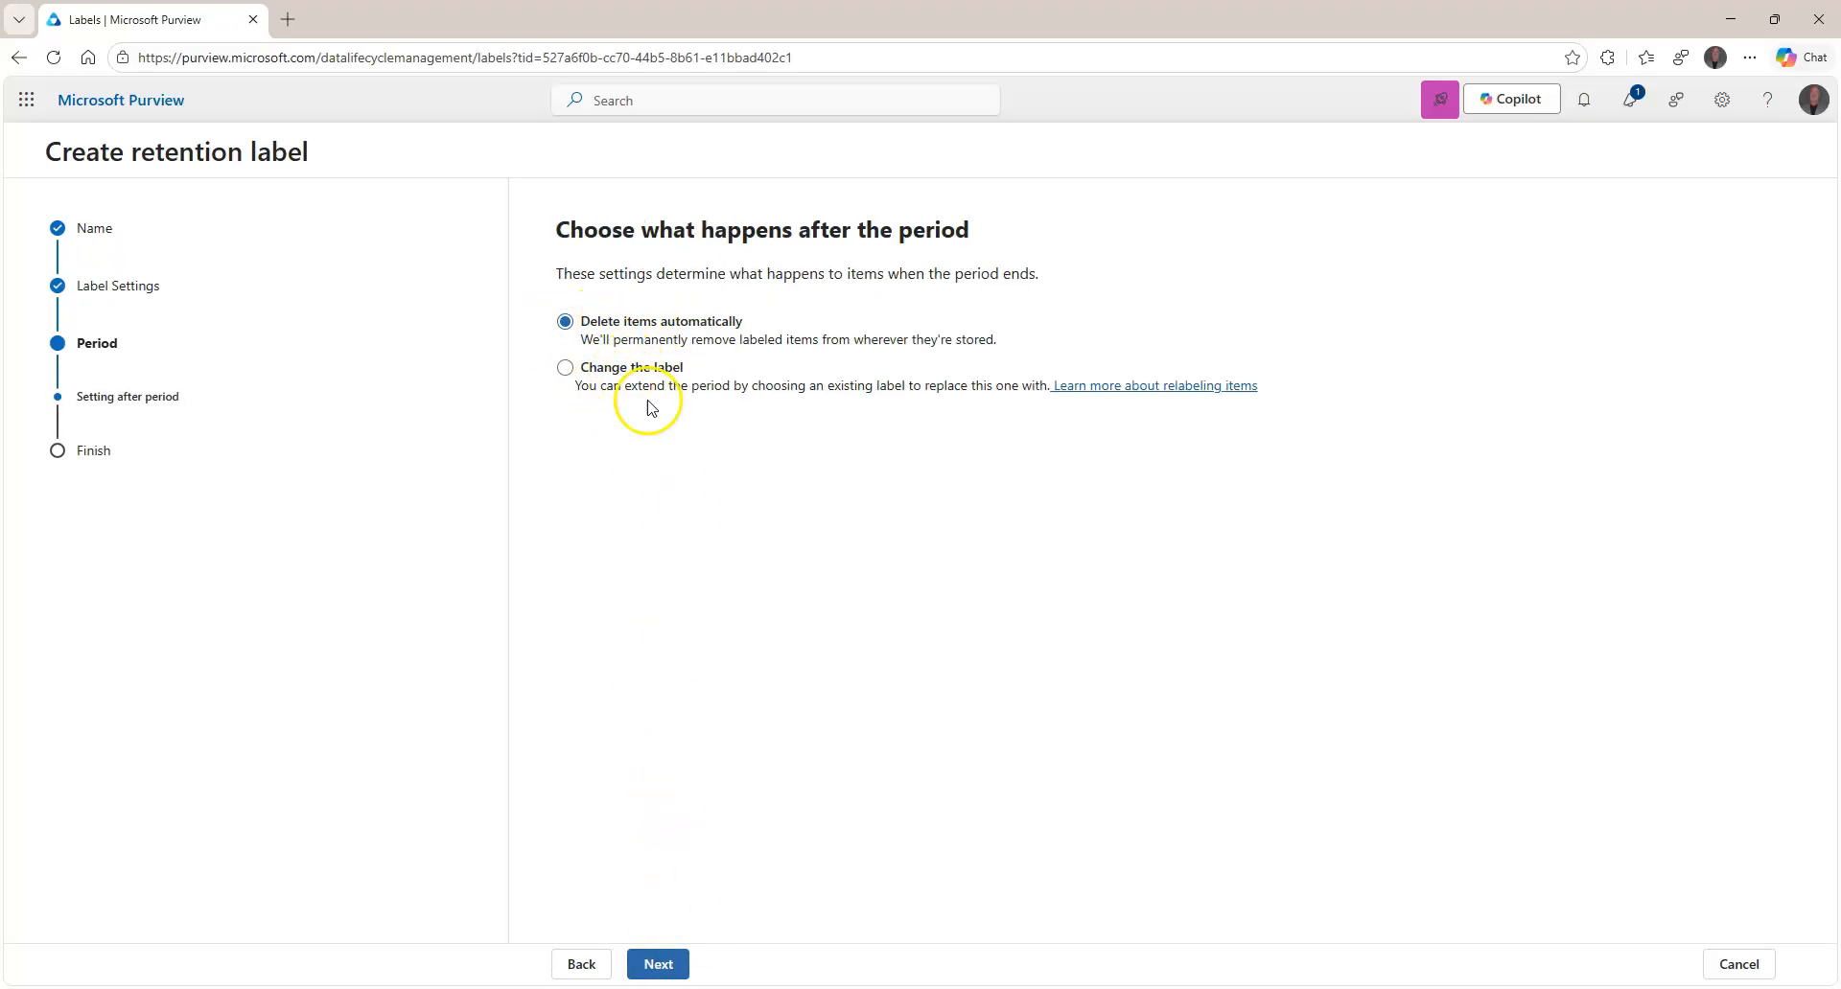
click(596, 961)
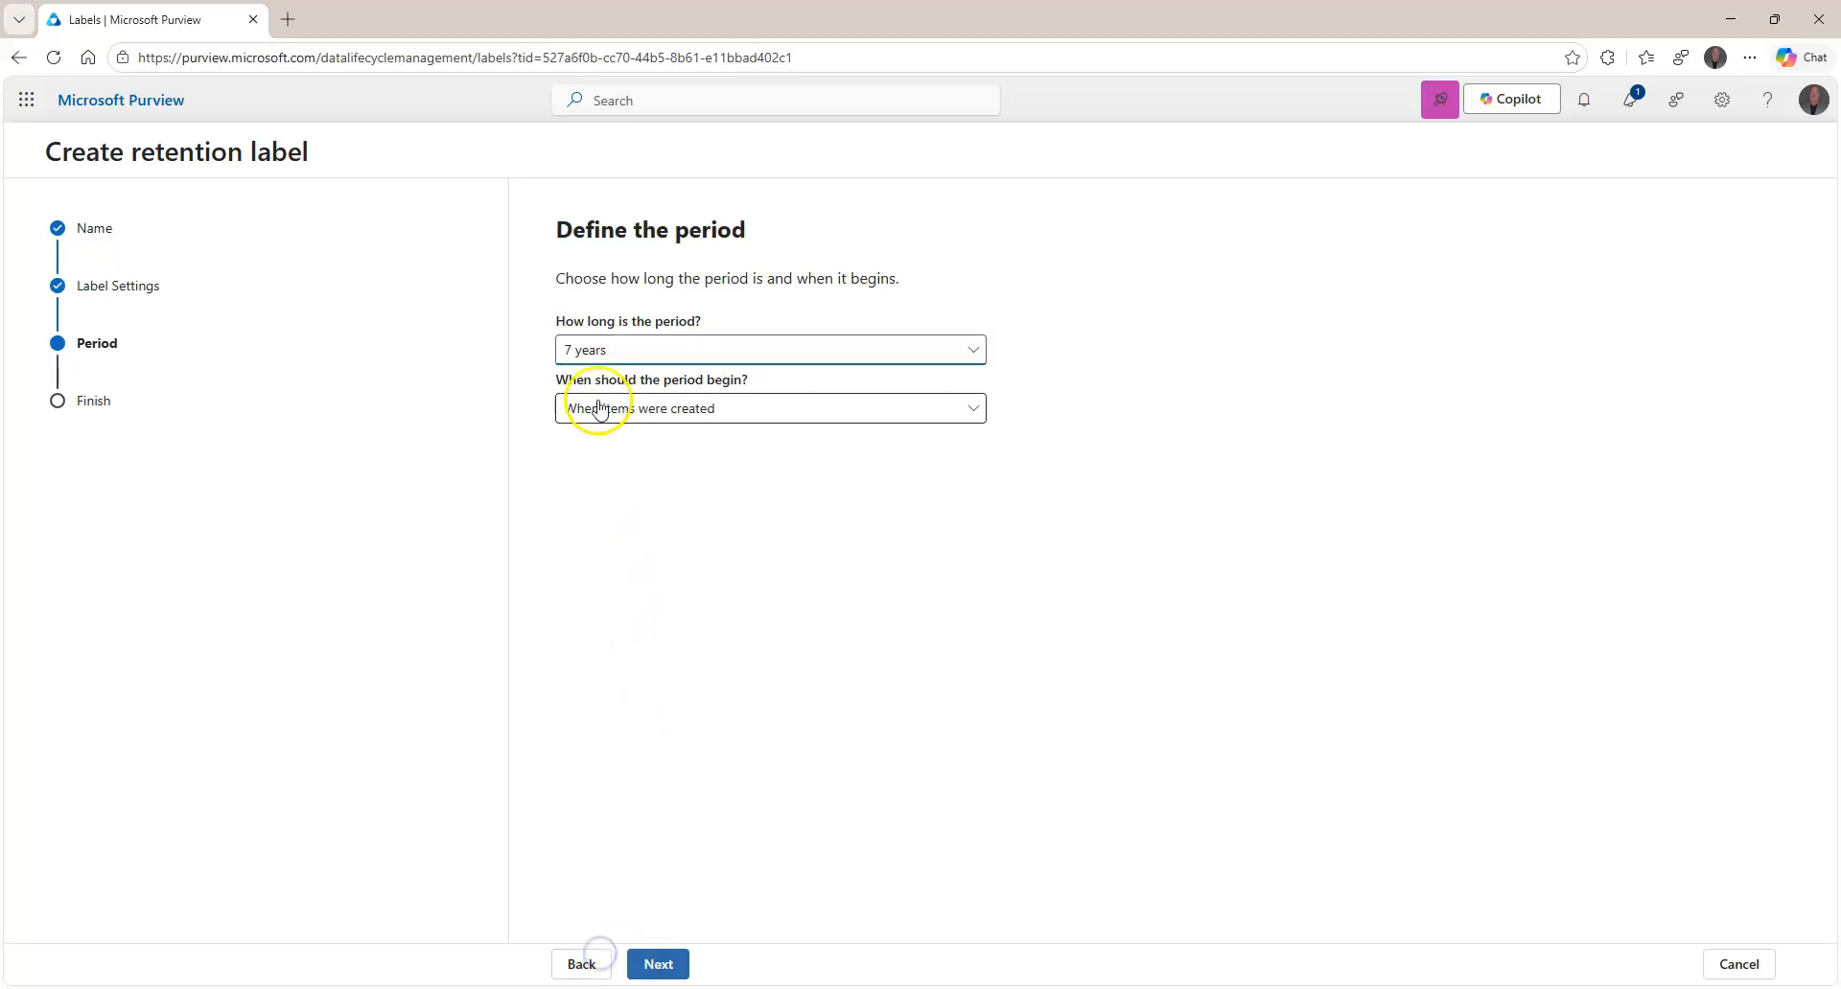
click(579, 963)
click(632, 447)
click(625, 337)
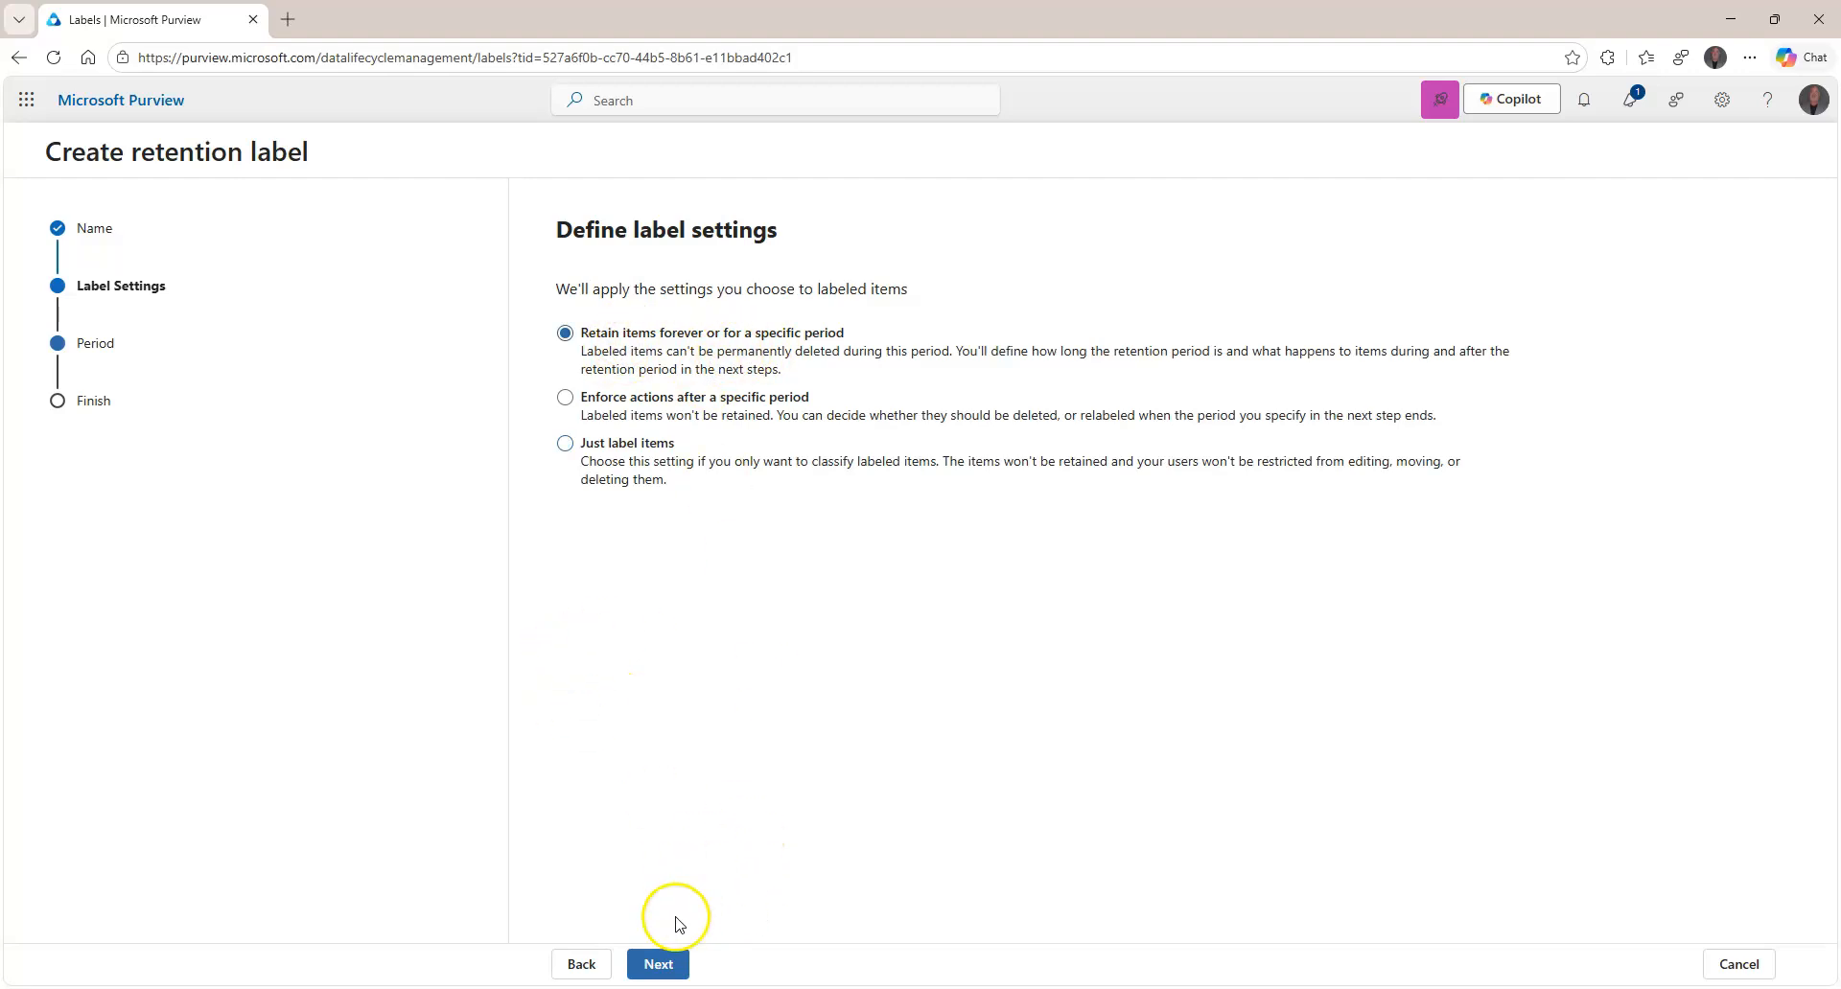
click(658, 963)
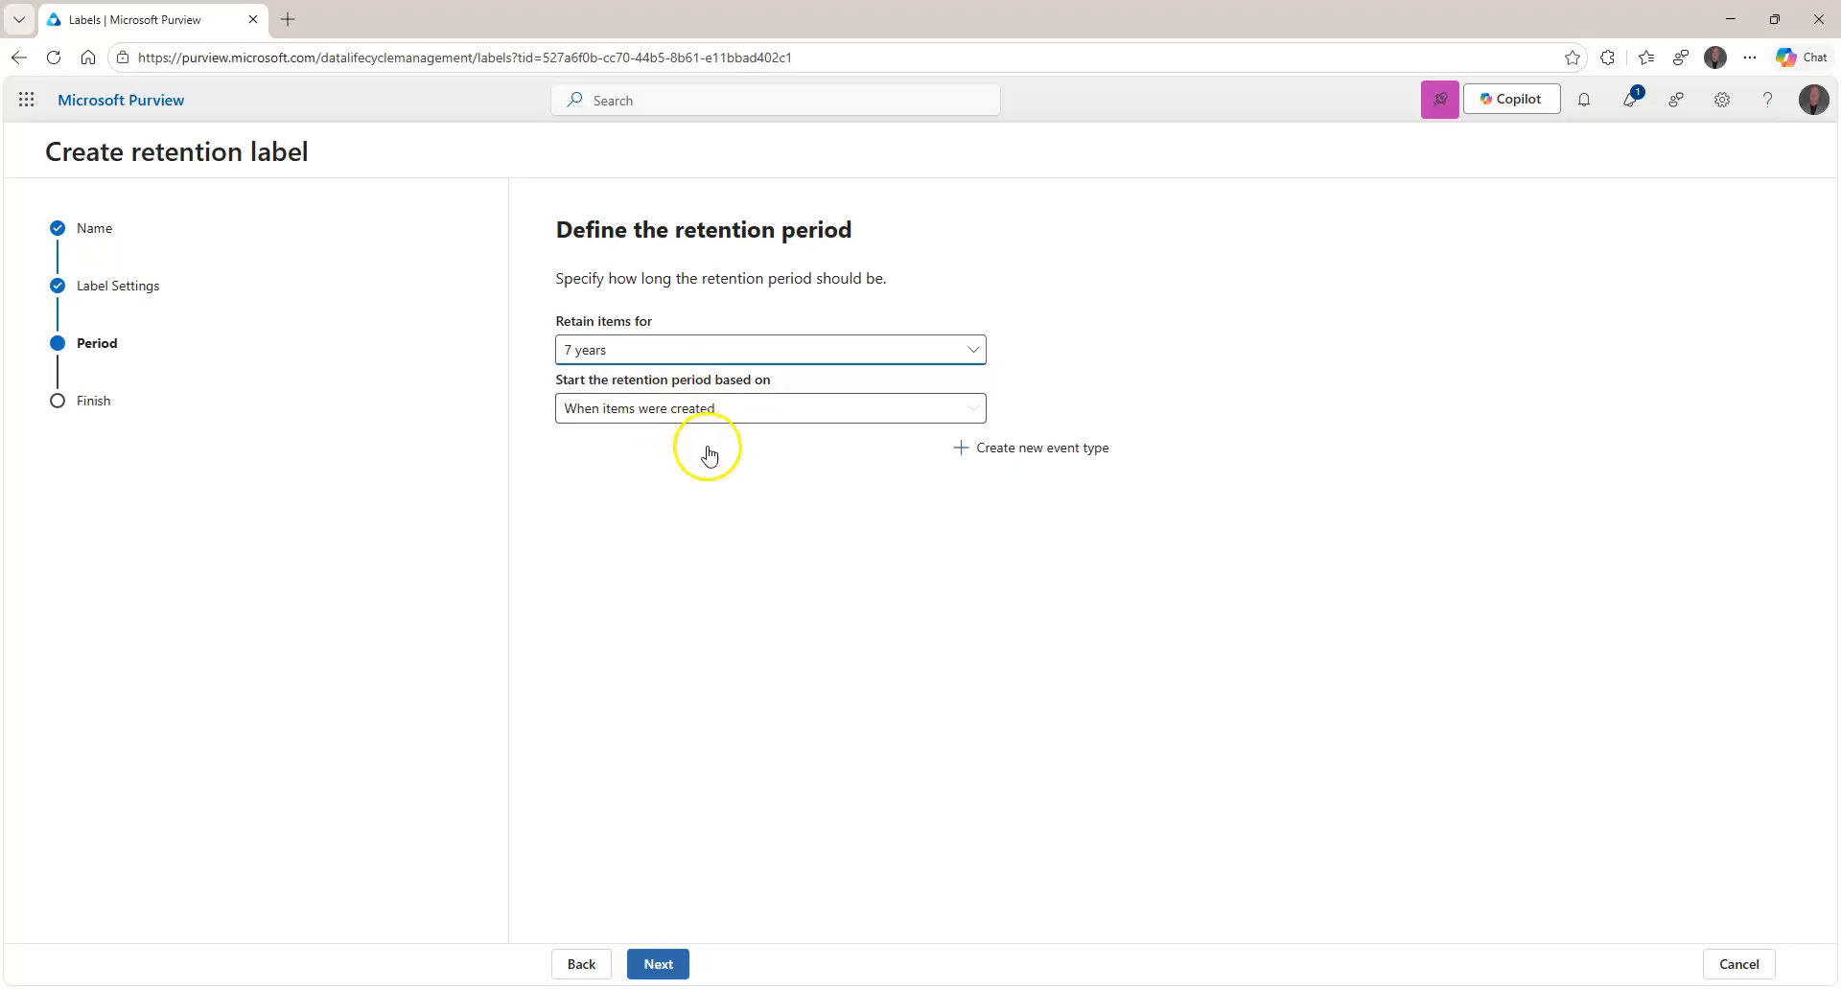
click(760, 412)
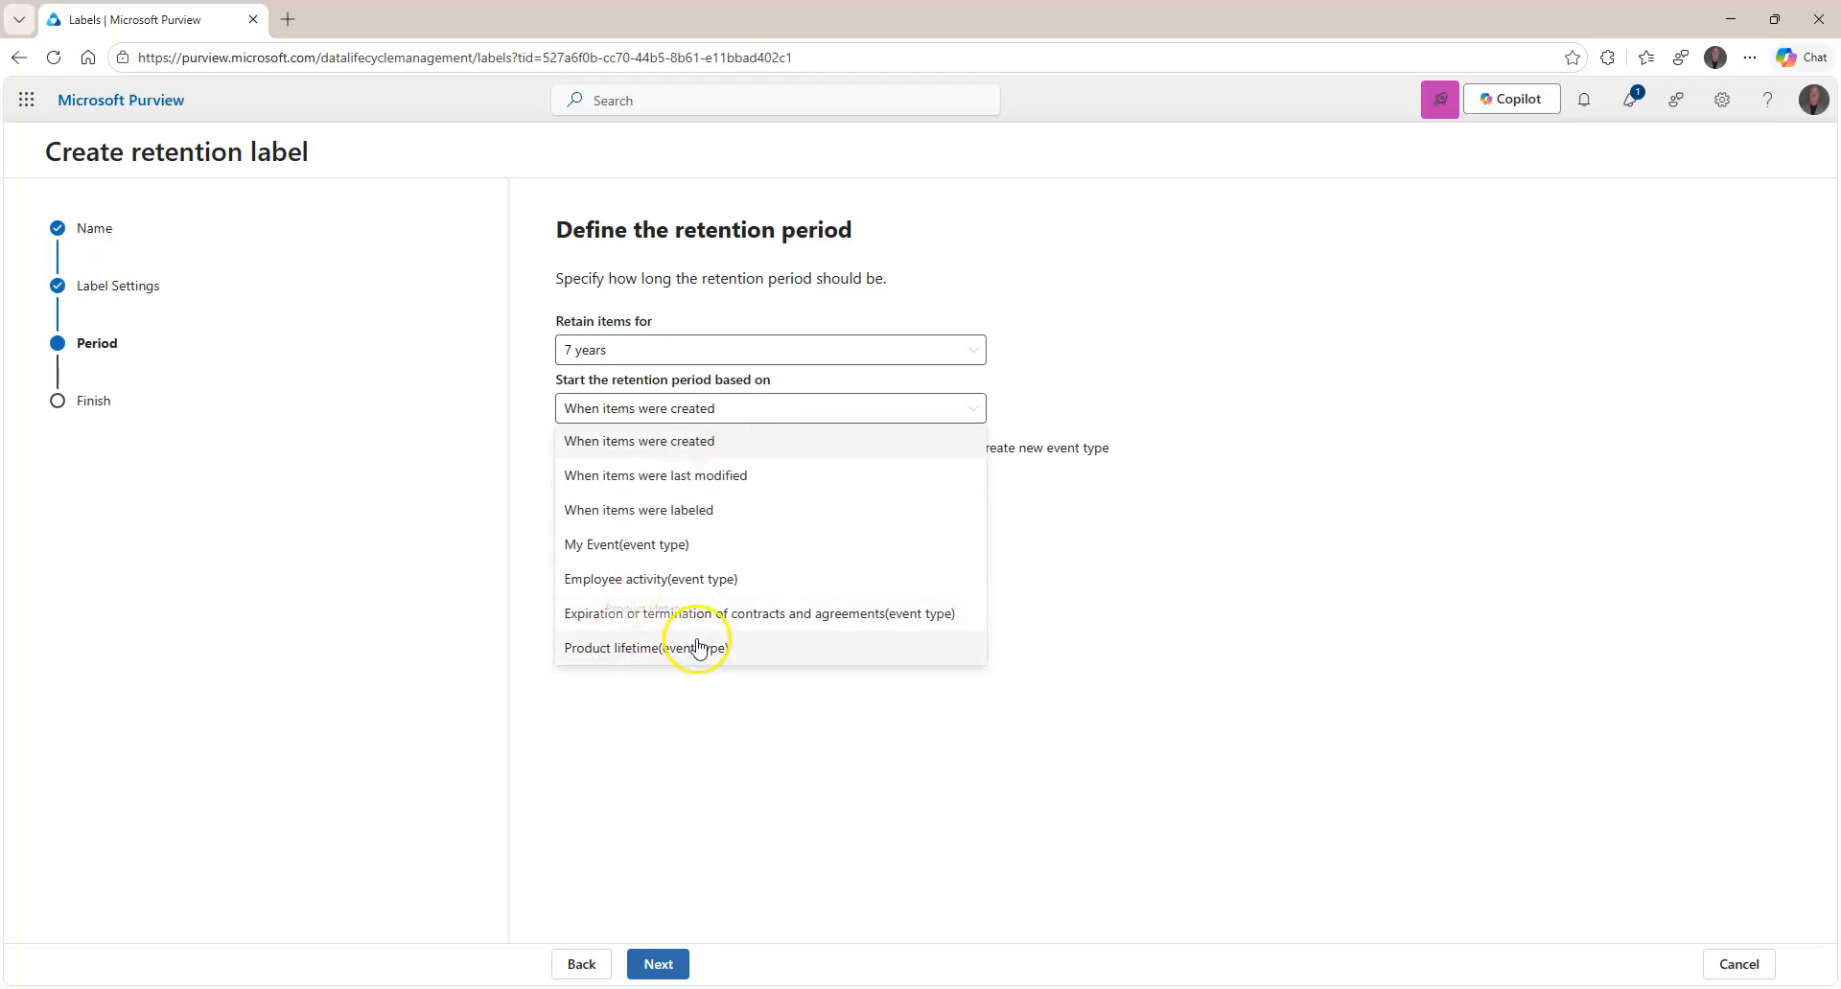
click(1304, 381)
click(1033, 446)
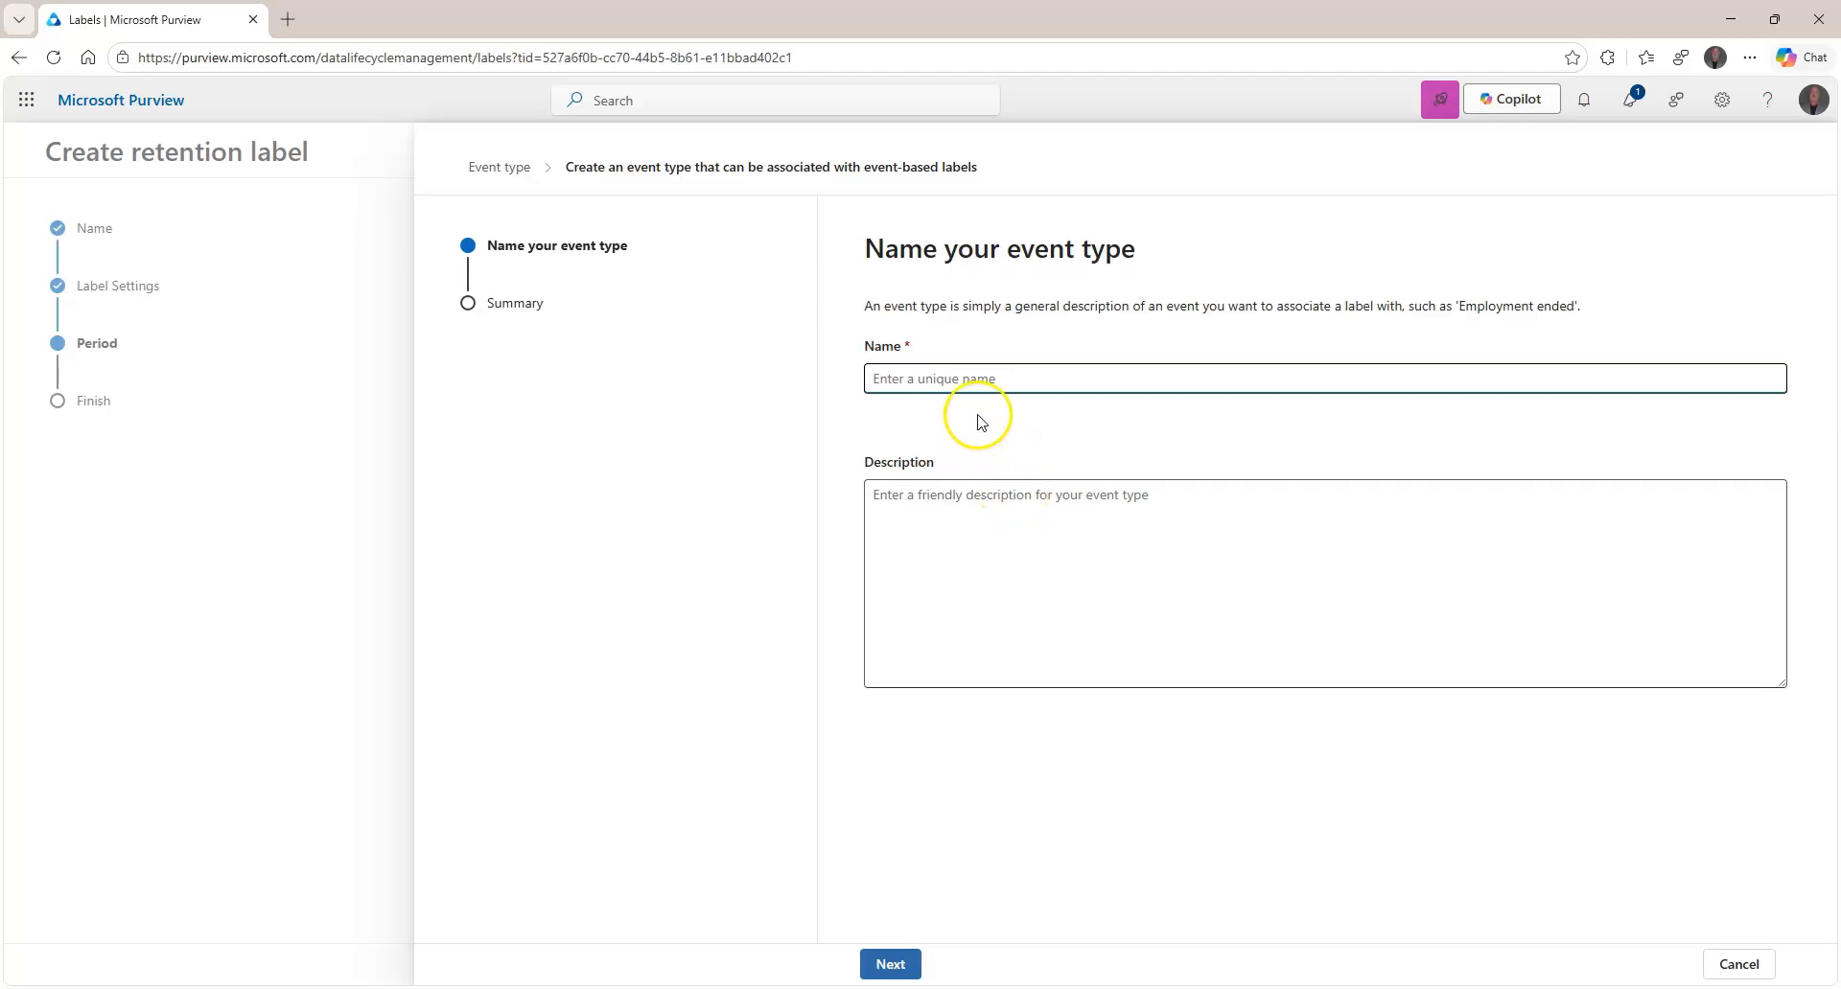
click(1739, 964)
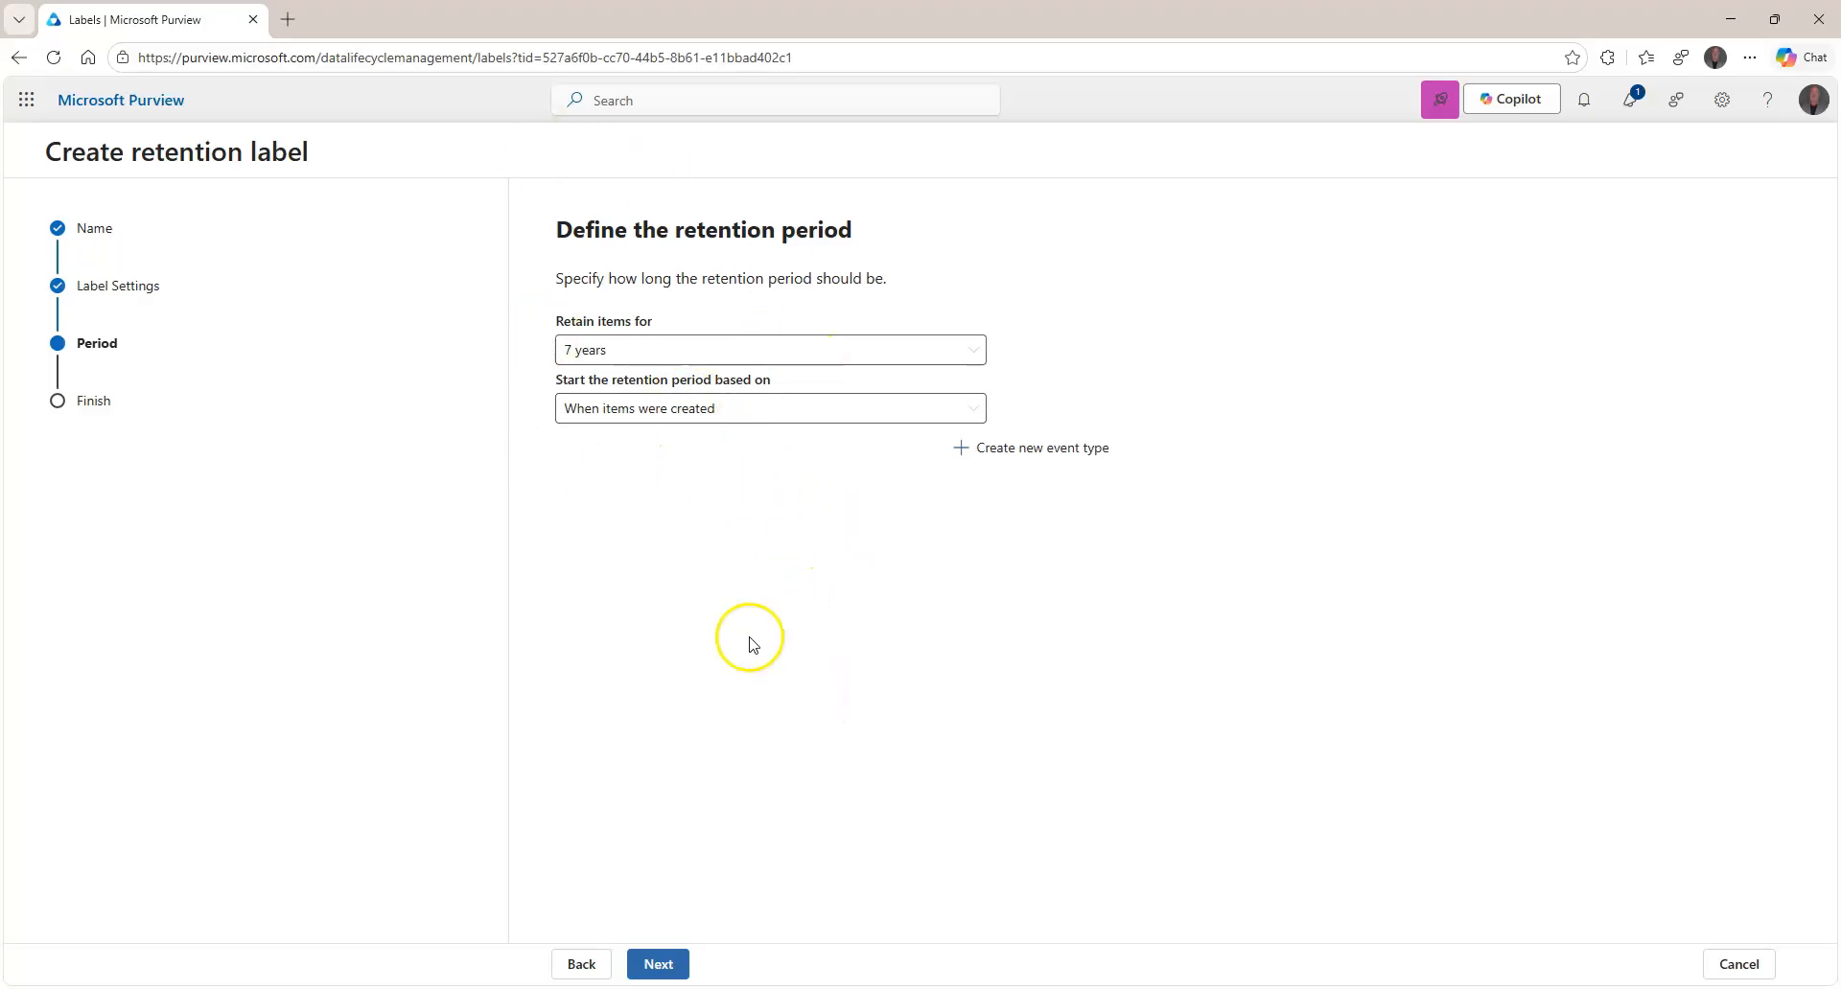
Keep 7 years from creation and select 'Start a disposition review' after the period ends.
click(657, 966)
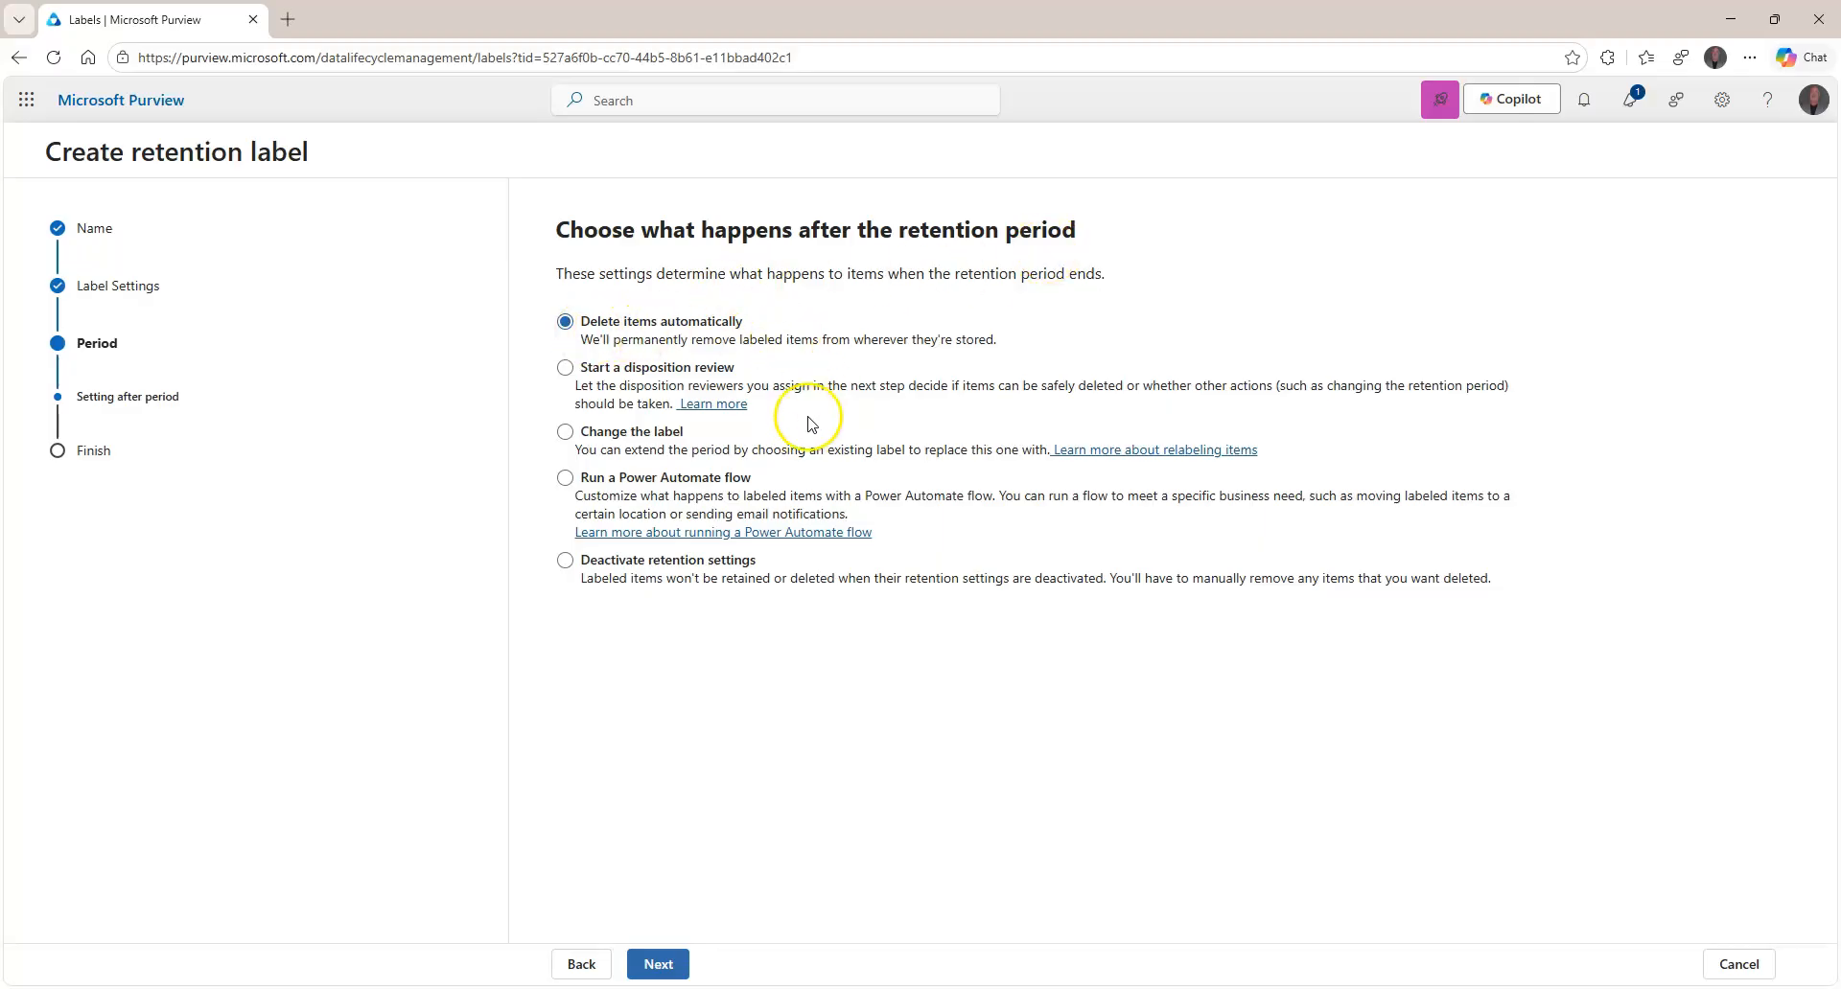
click(605, 367)
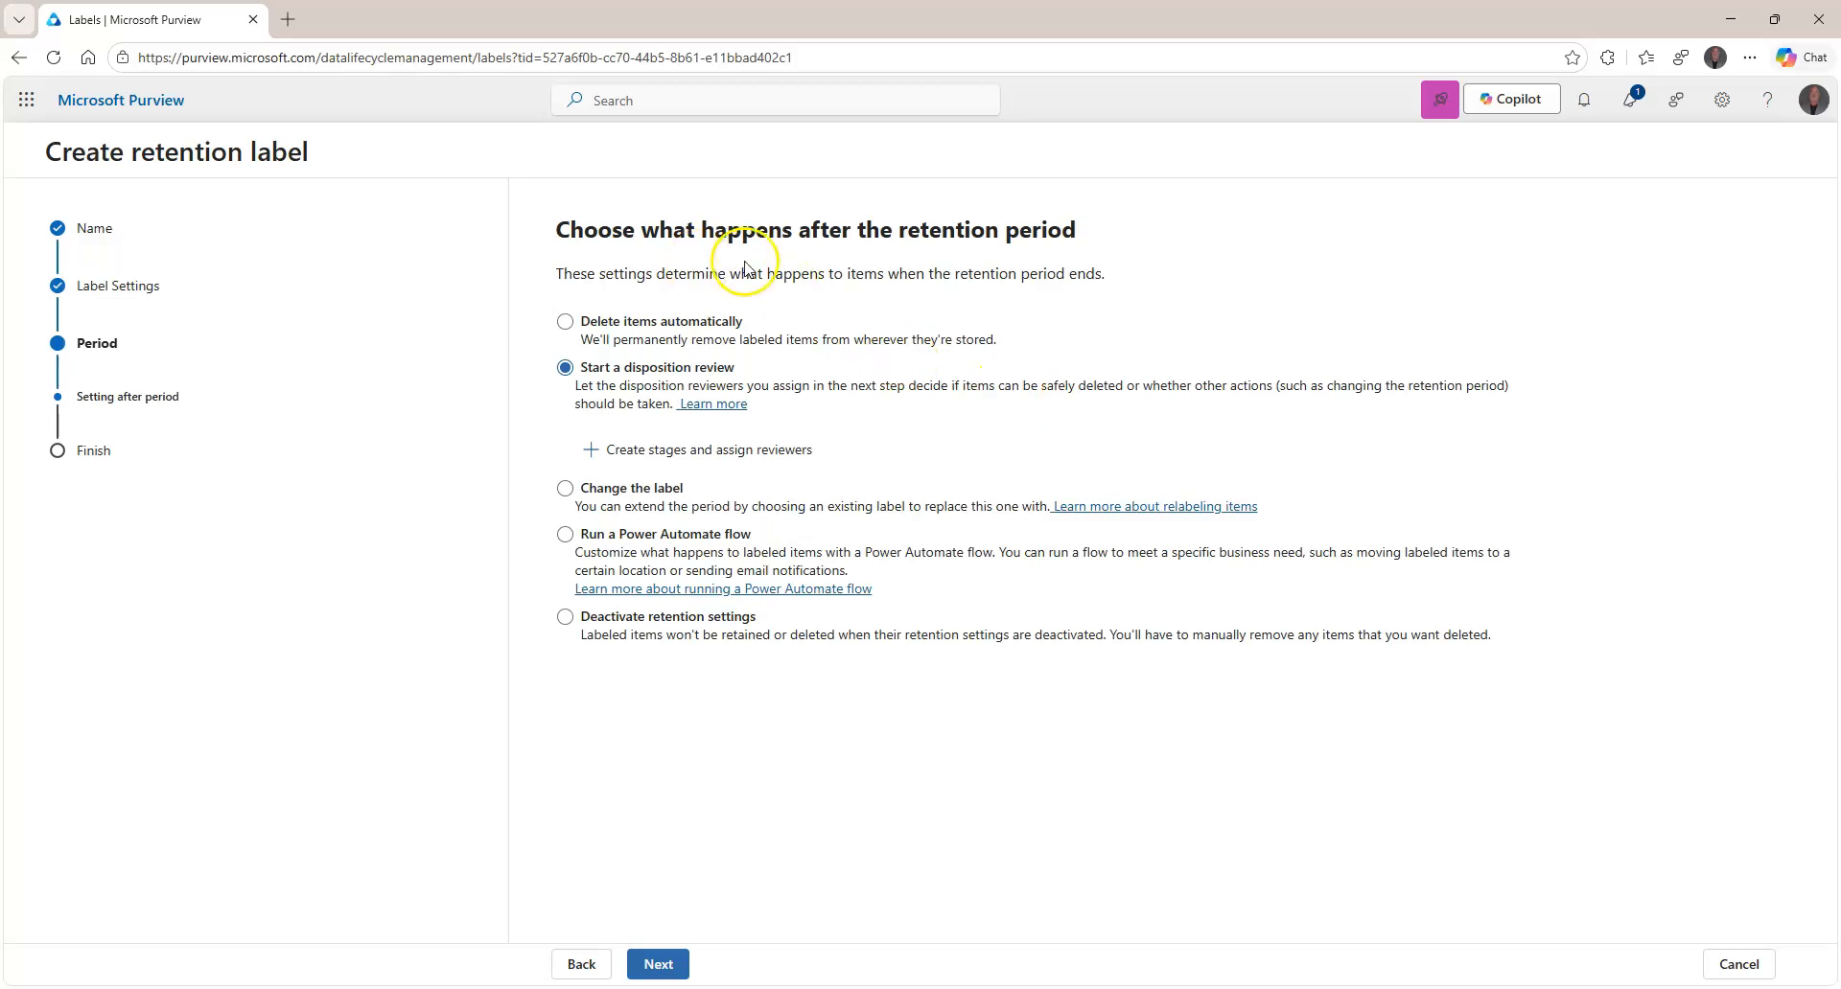
Turn on automatic stage approval after 7 days for the disposition review.
click(710, 449)
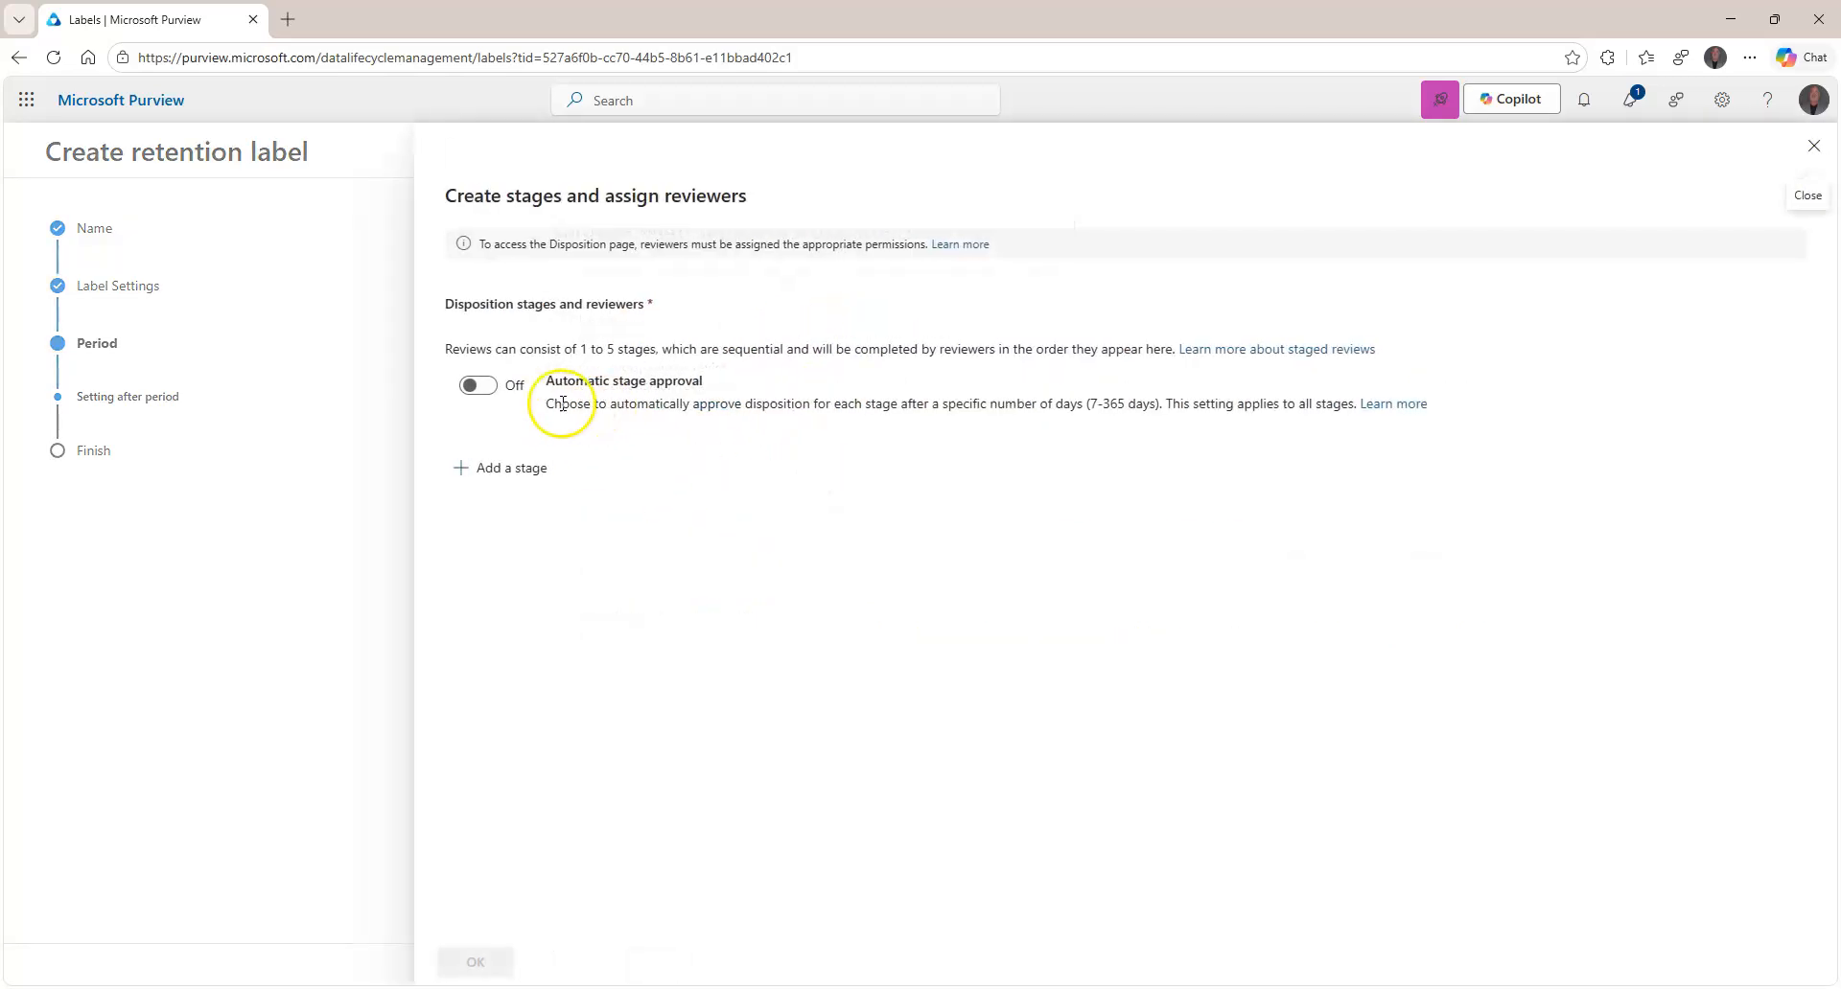
click(482, 387)
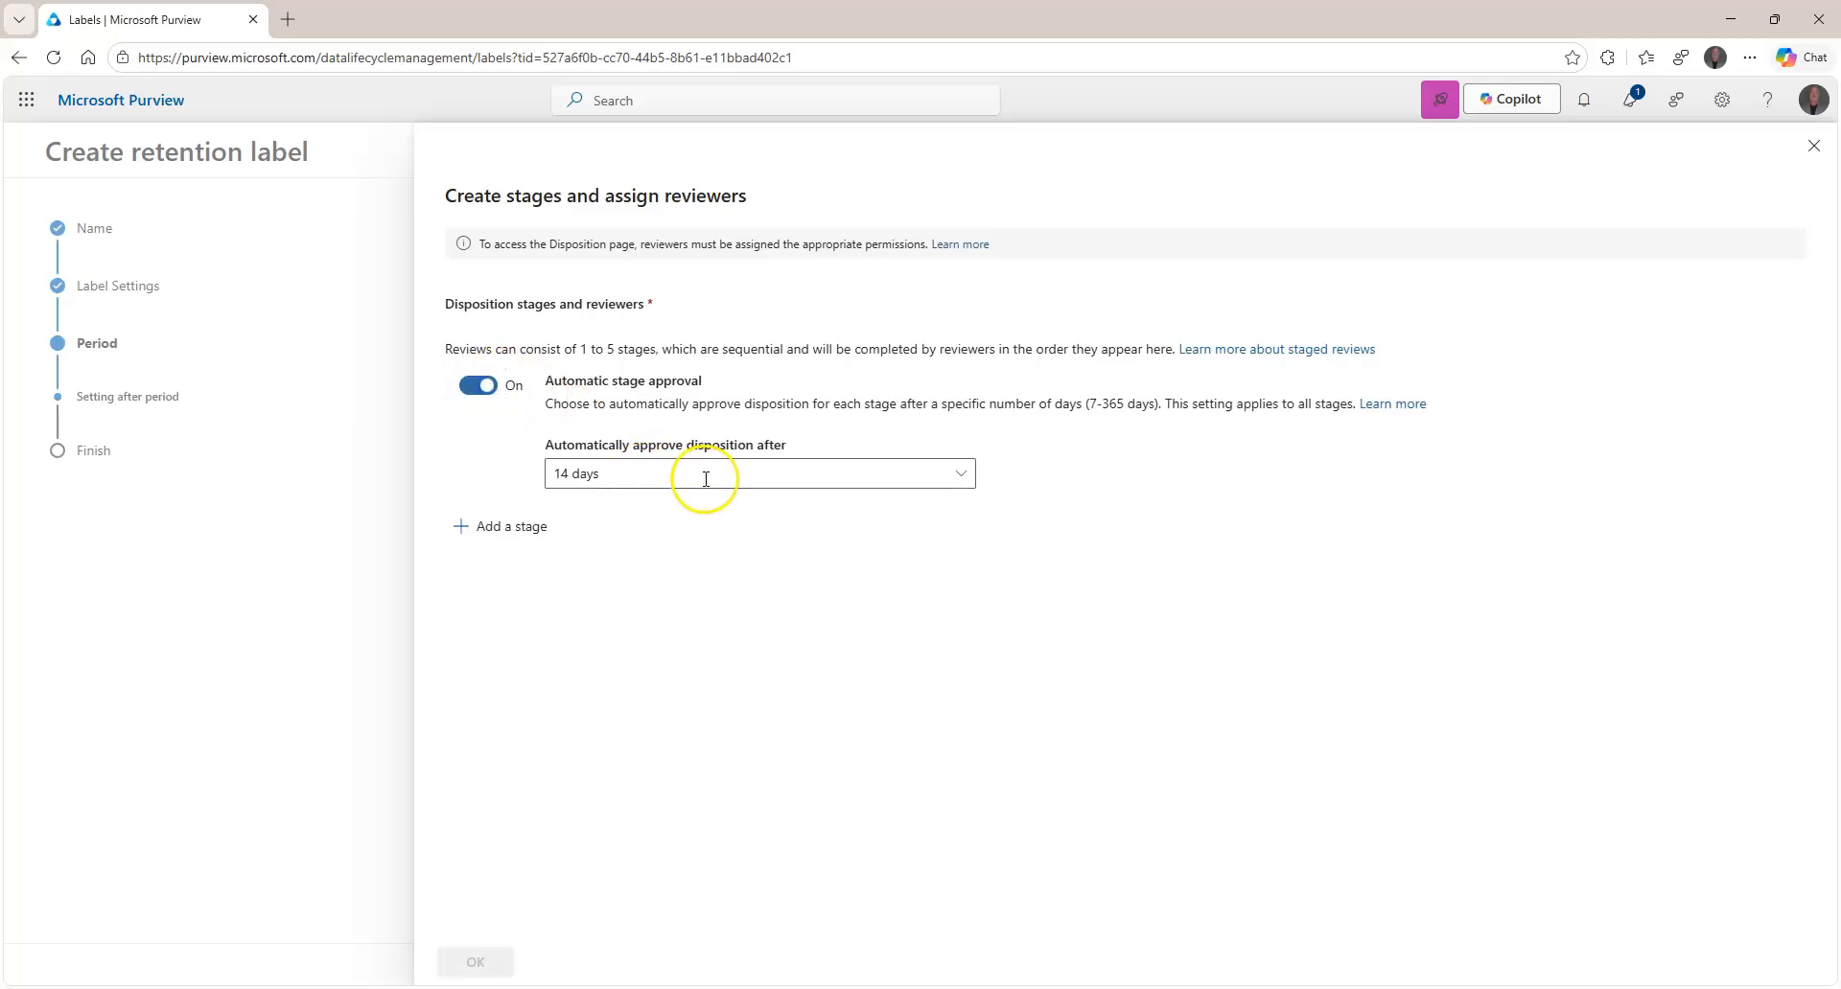
click(869, 482)
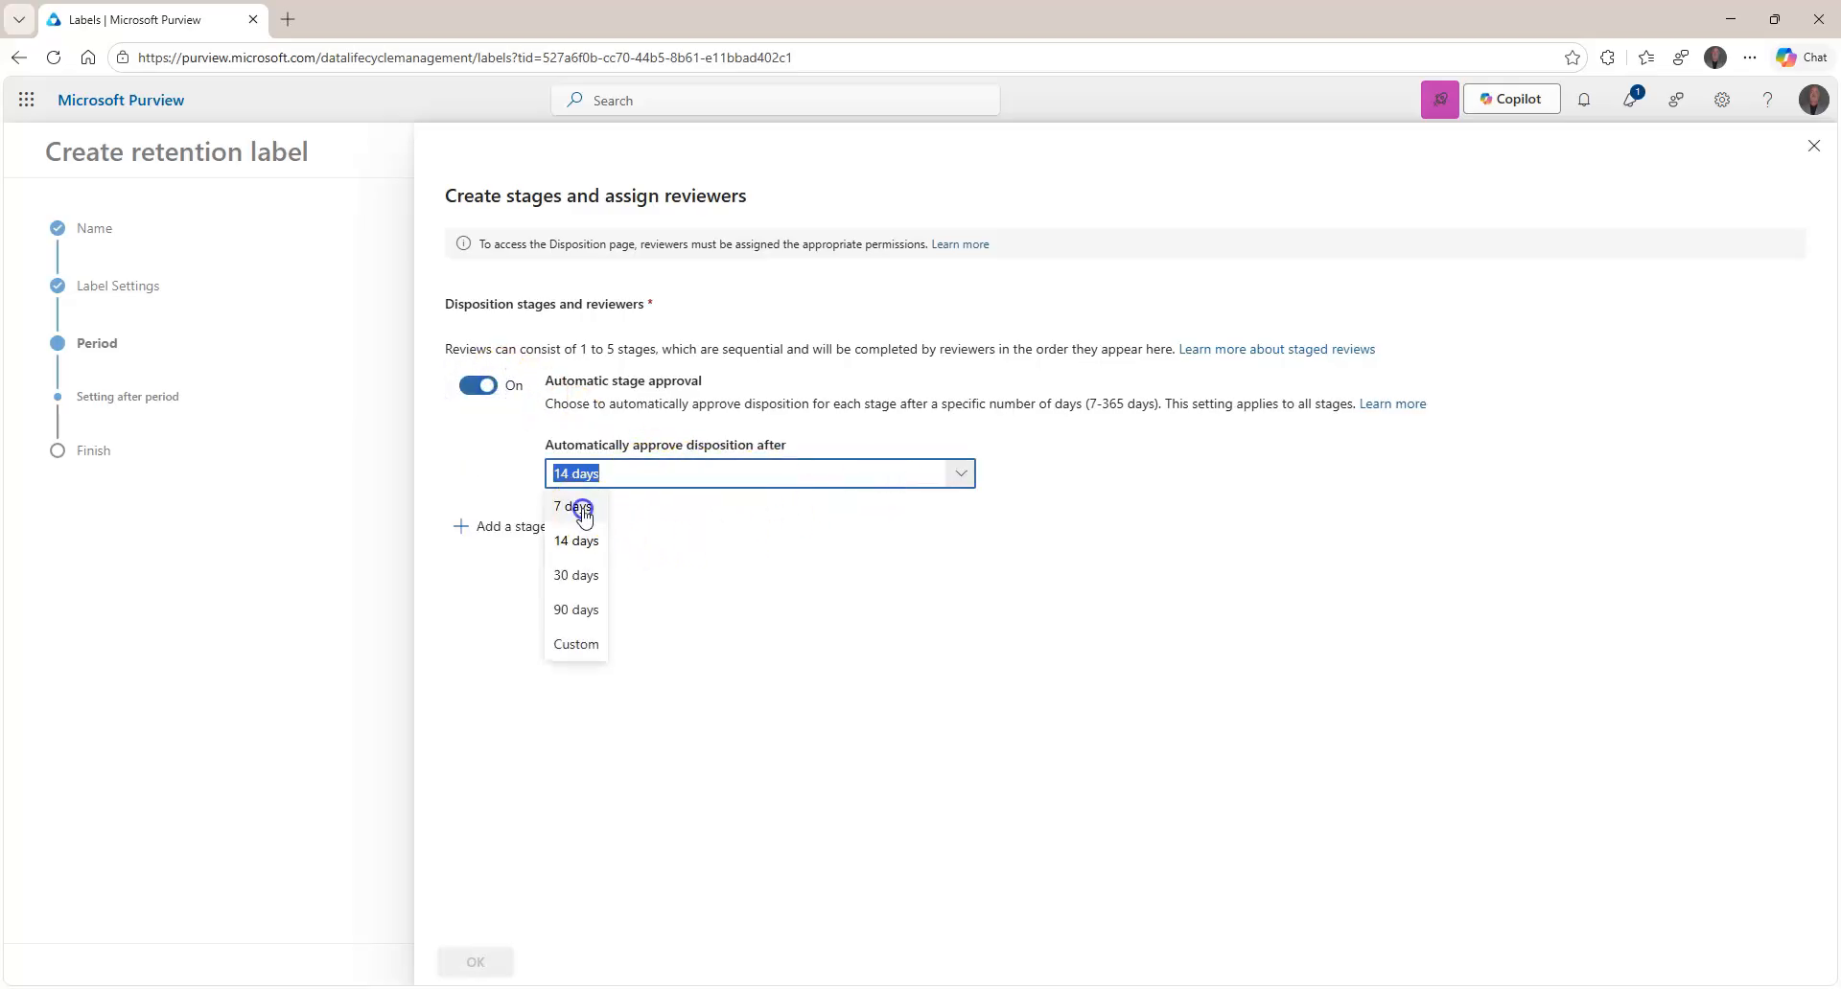
click(582, 509)
Add a 'Governance Review' stage with one assigned reviewer and save the stages.
click(511, 528)
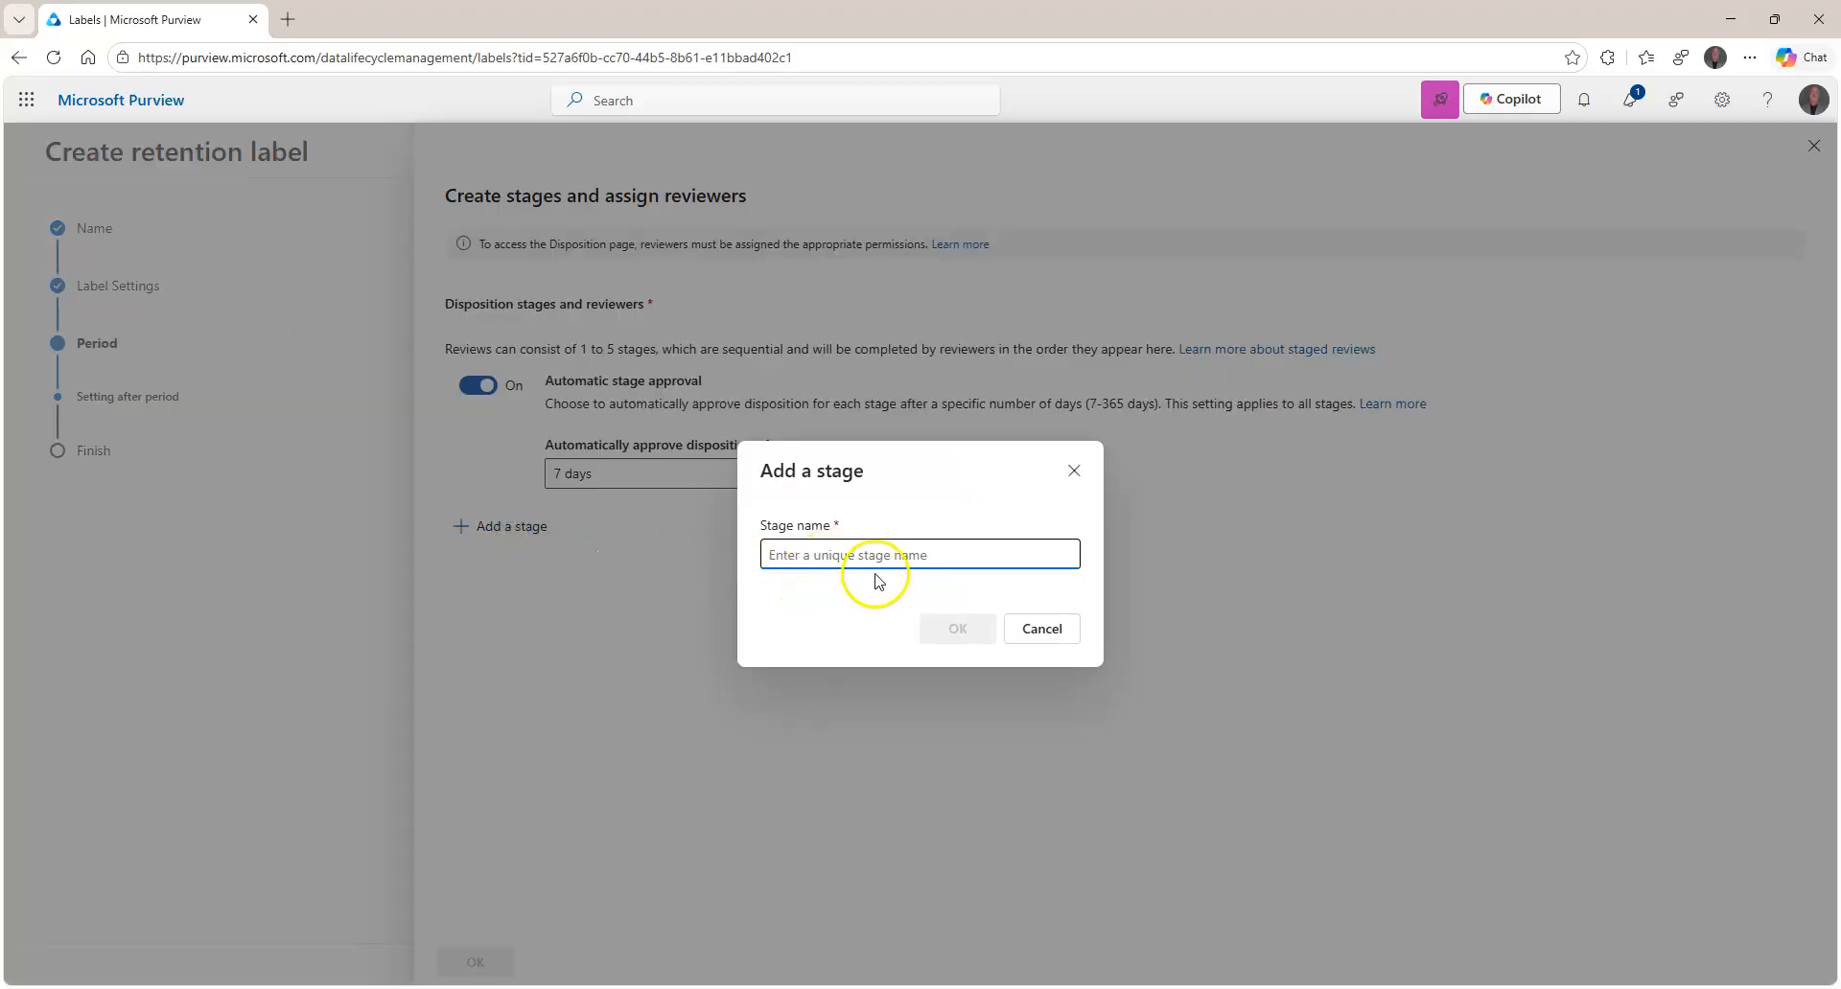
click(1053, 637)
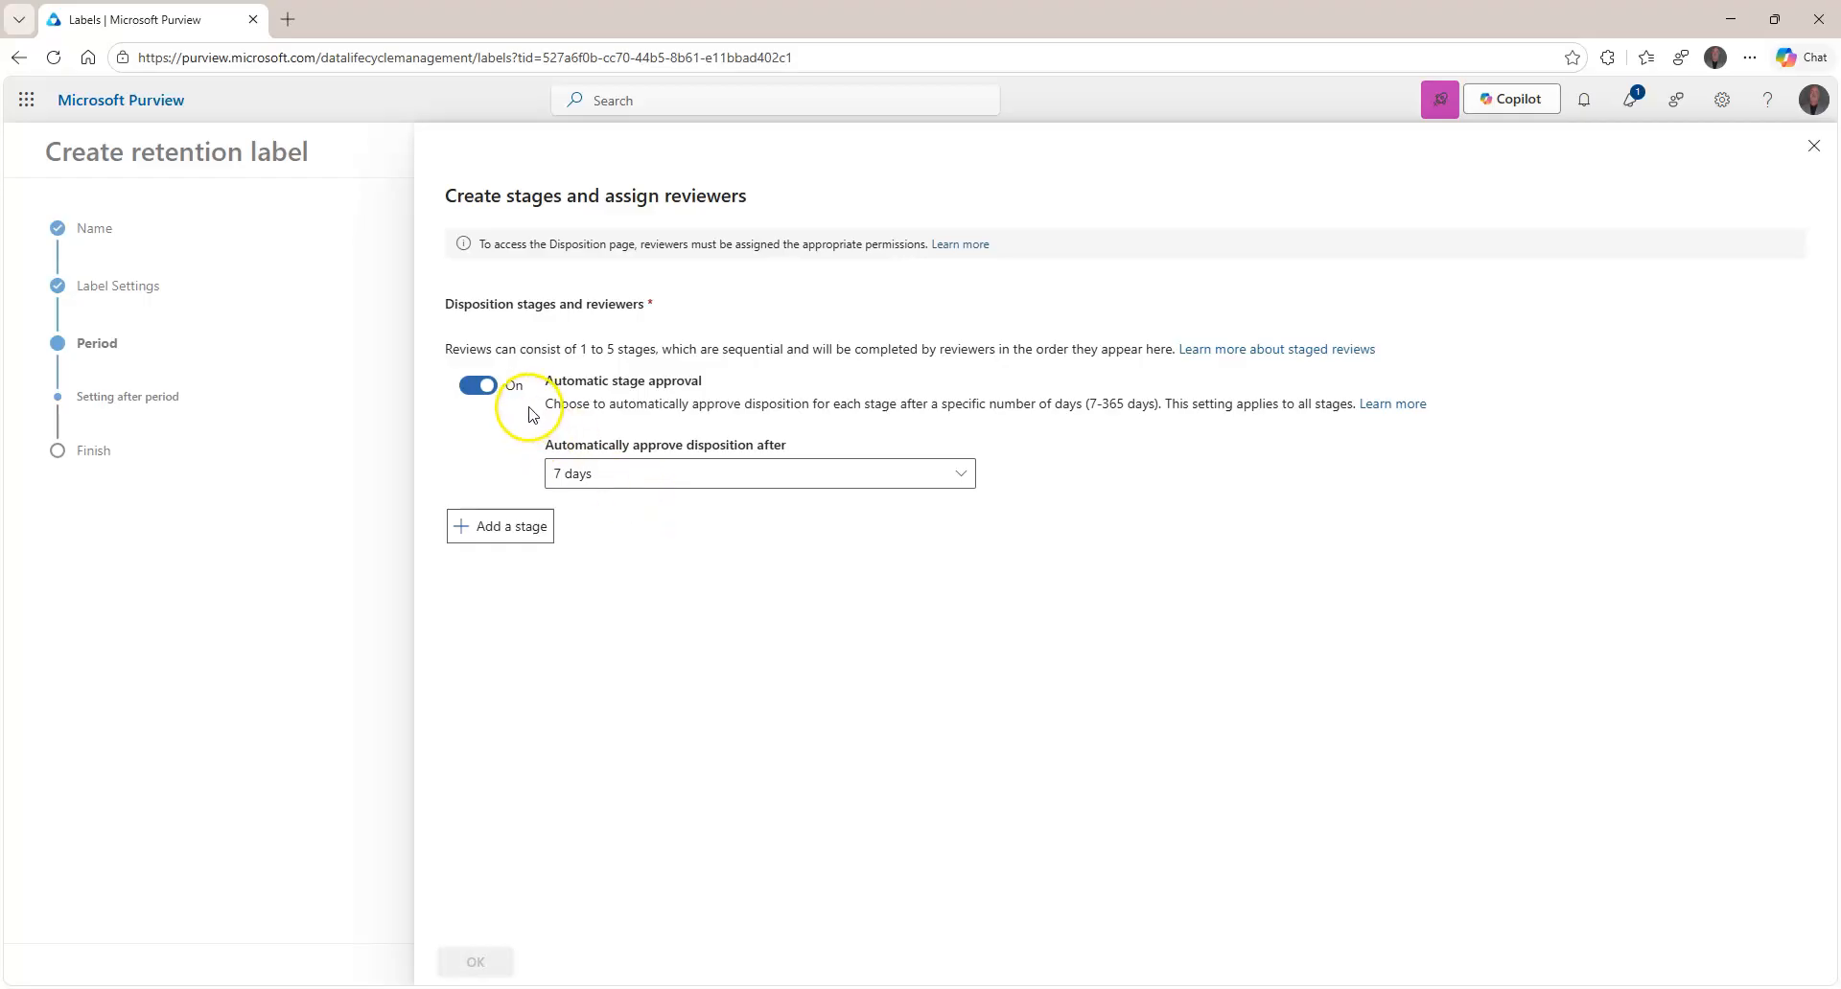
click(539, 511)
click(497, 525)
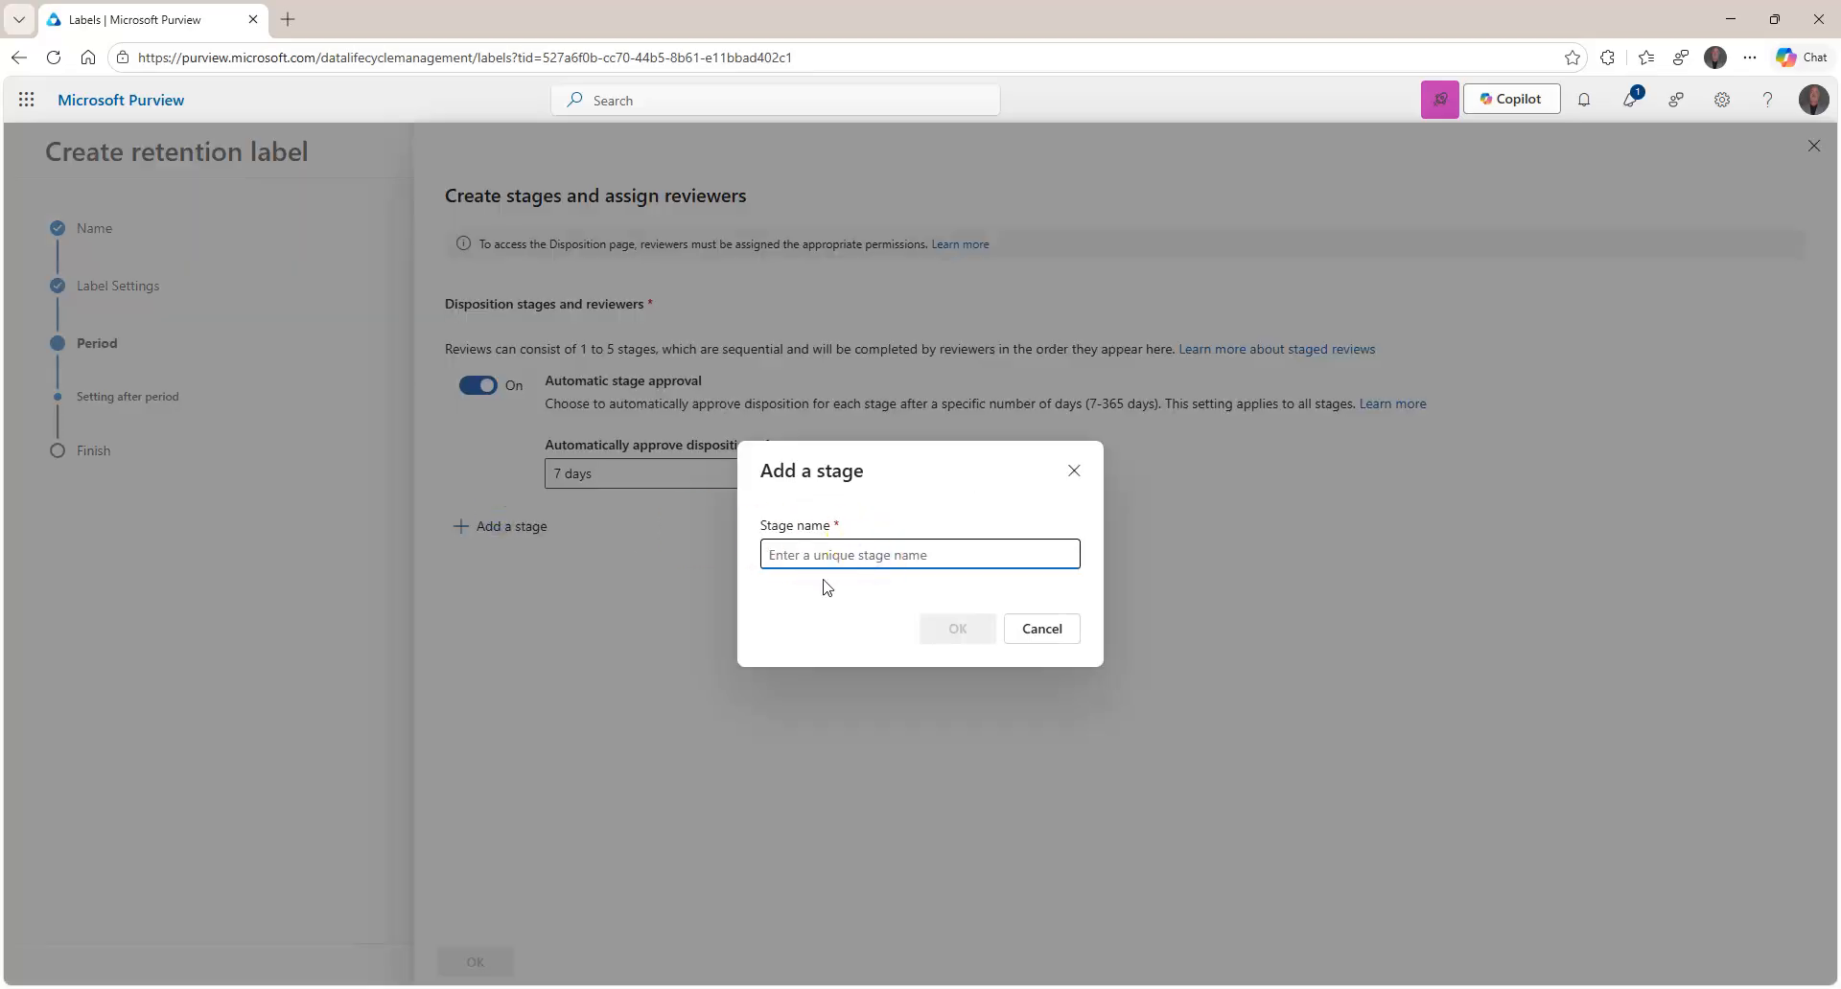
text(Governance Review)
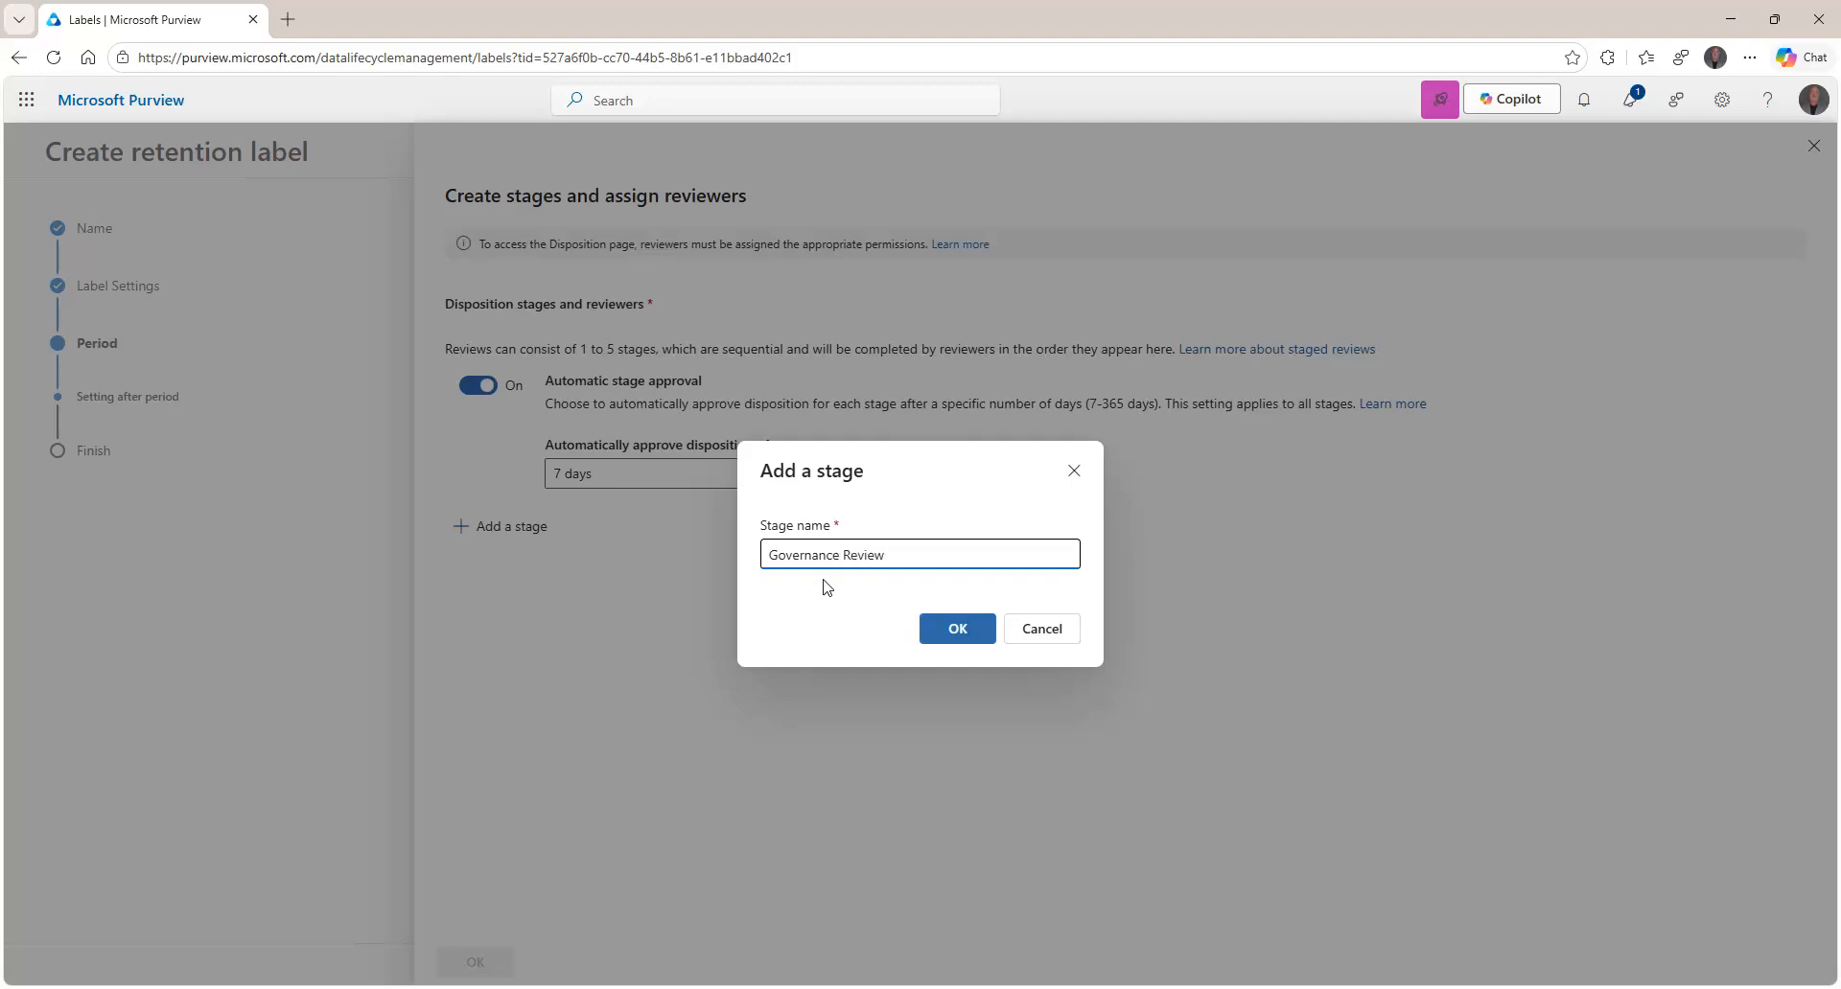
click(944, 631)
click(618, 597)
text(a)
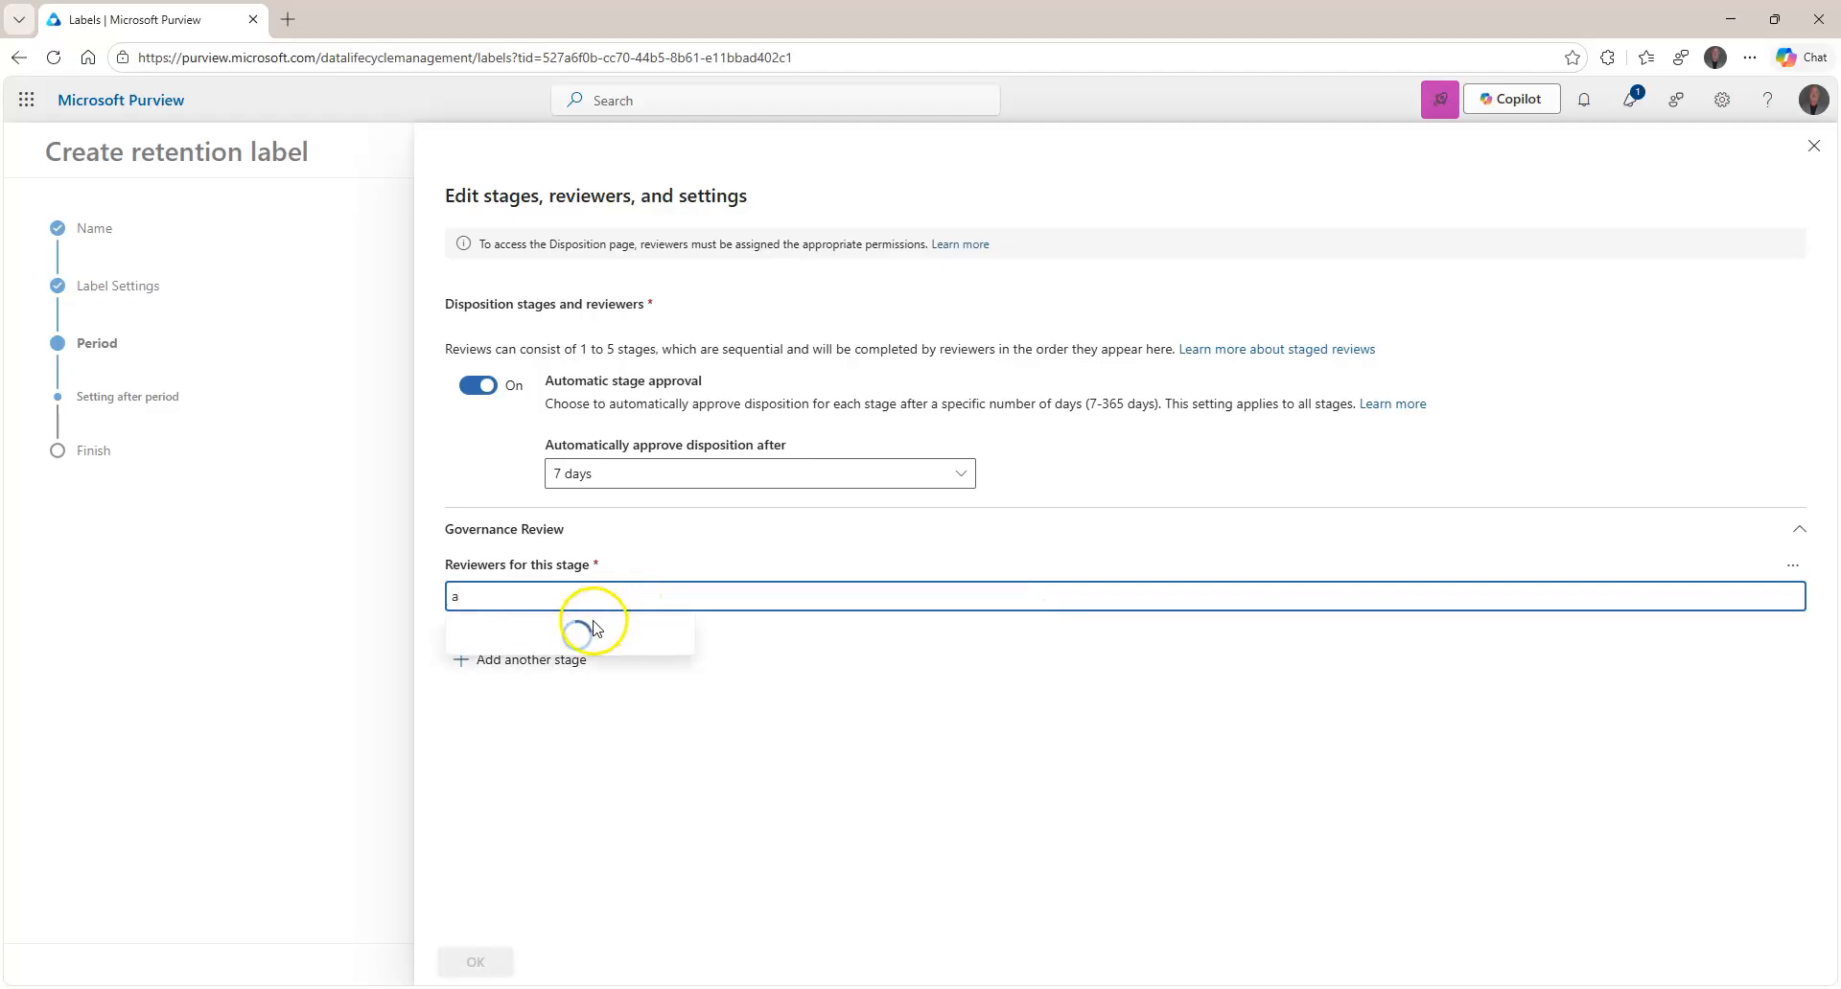
click(540, 640)
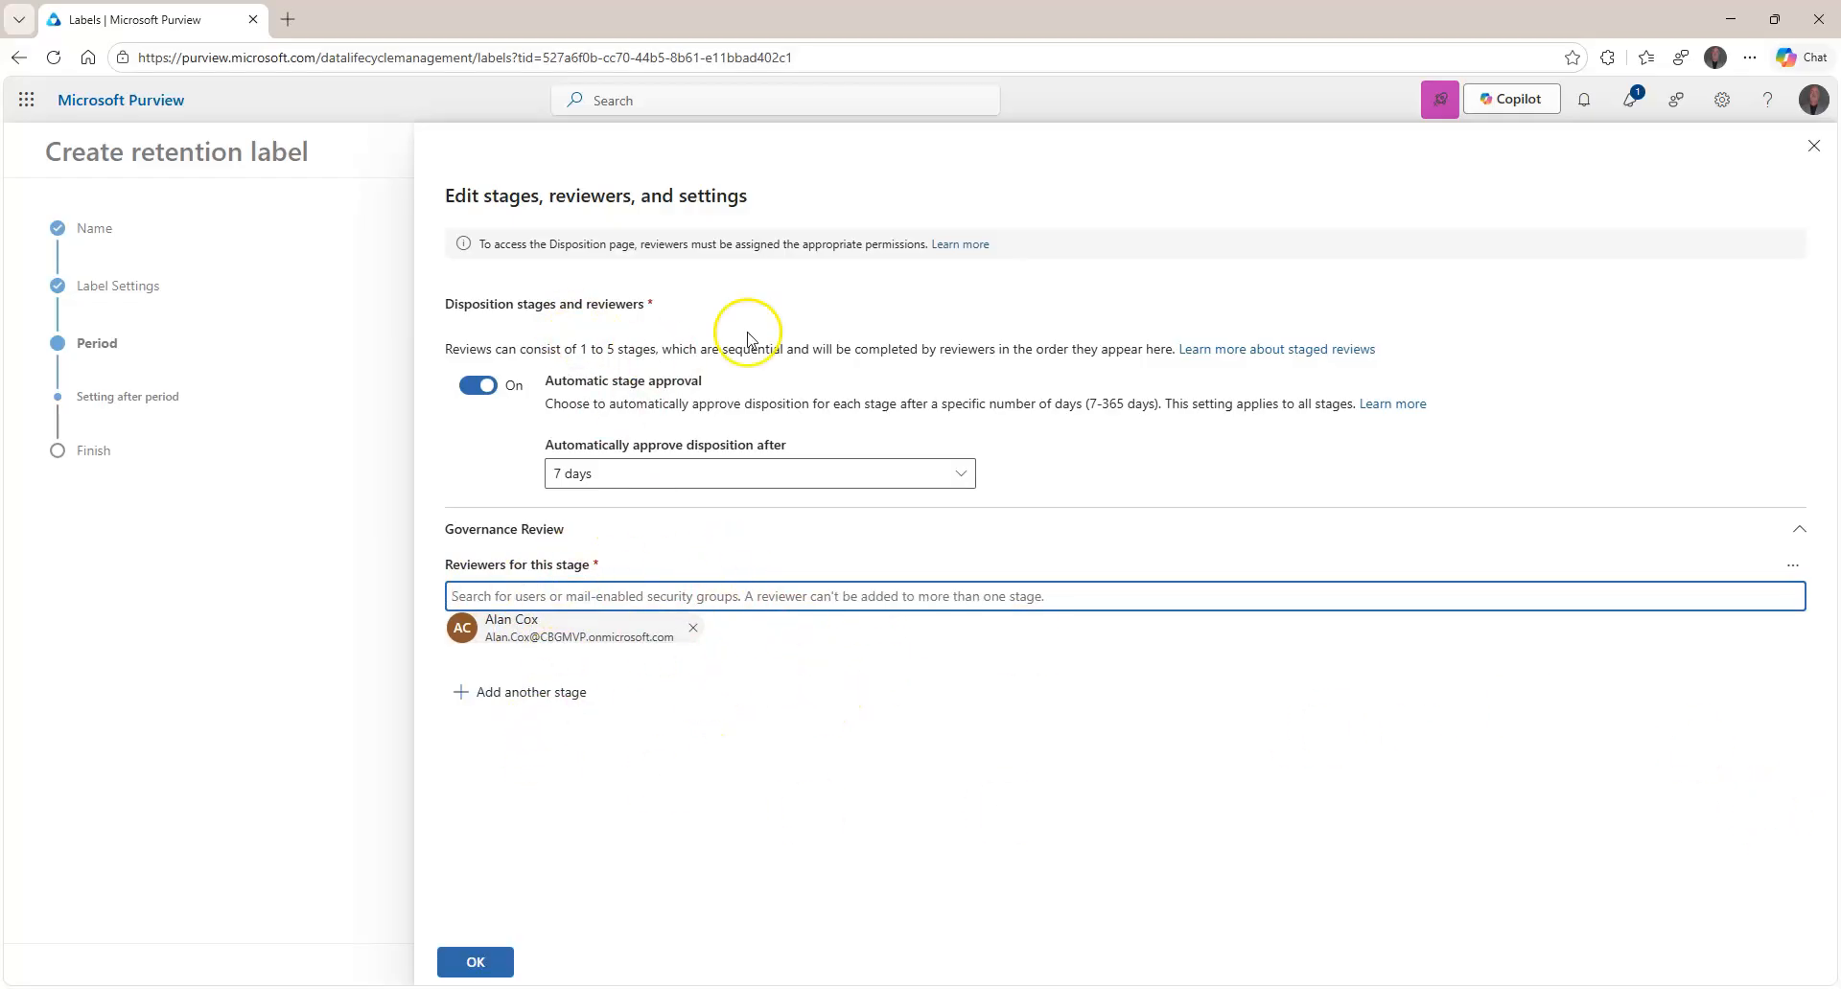
click(1813, 146)
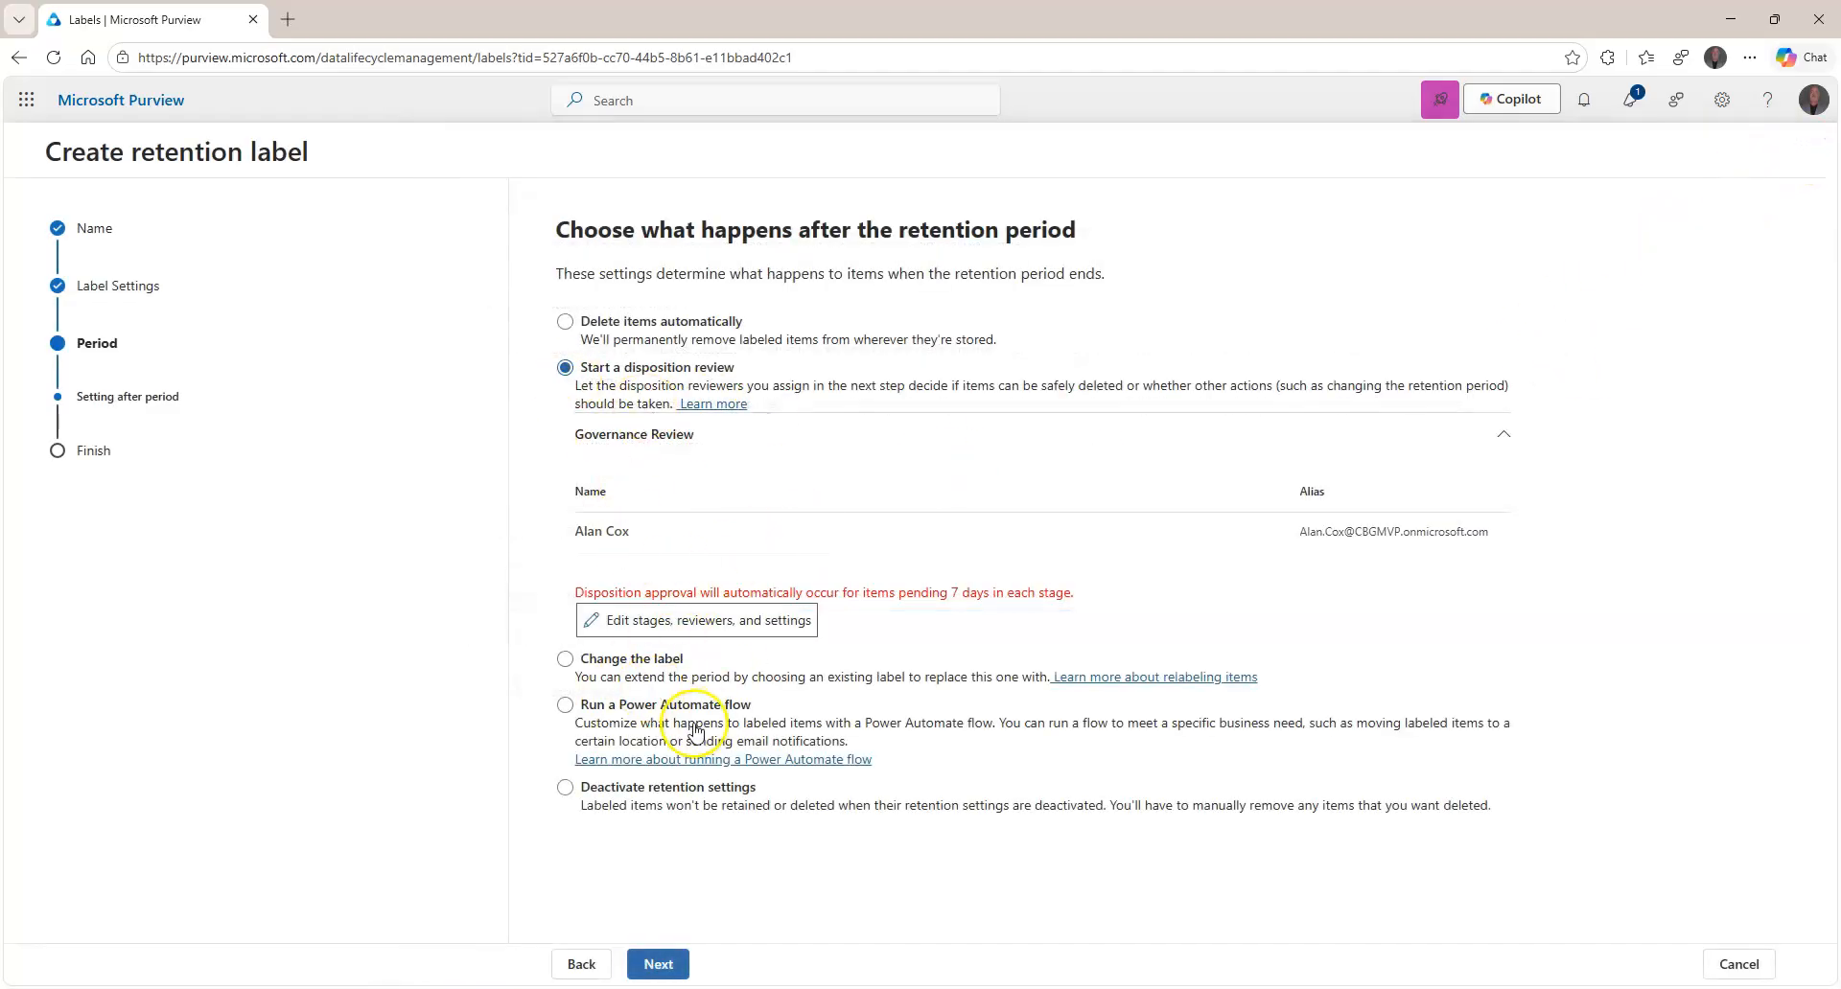
Set items to be deleted automatically after the retention period and go to Review and finish.
click(610, 660)
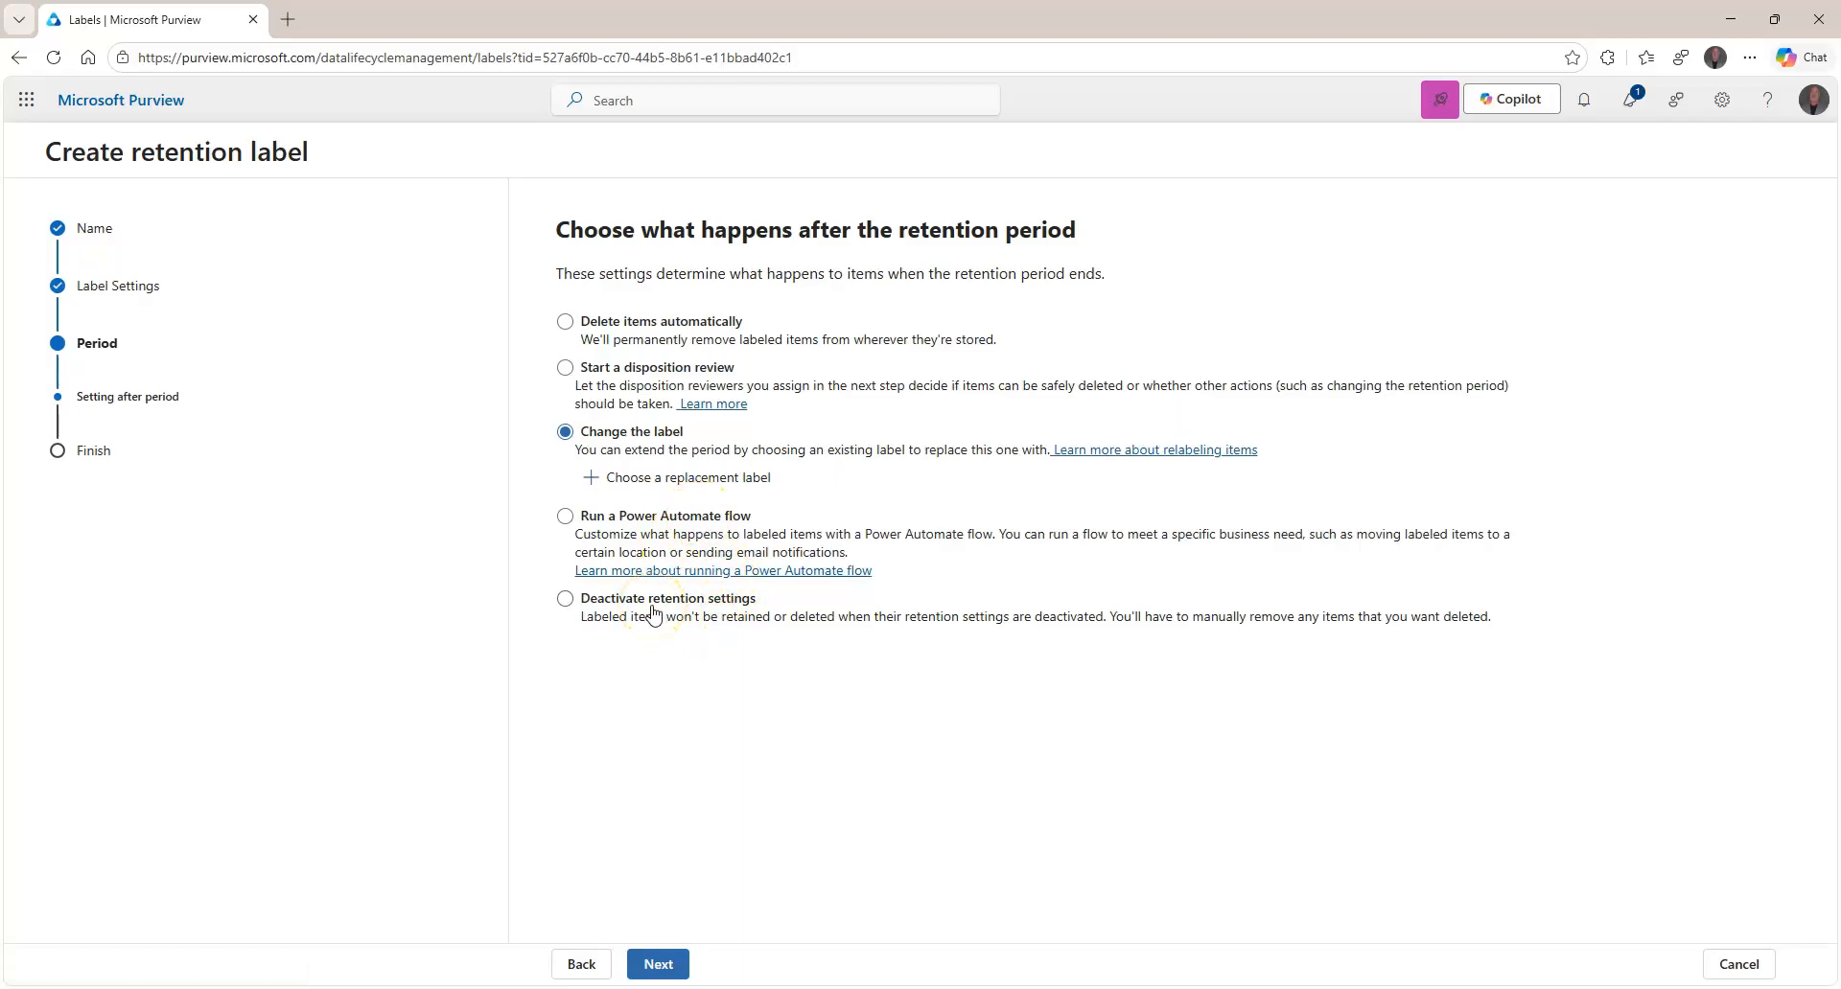
click(667, 324)
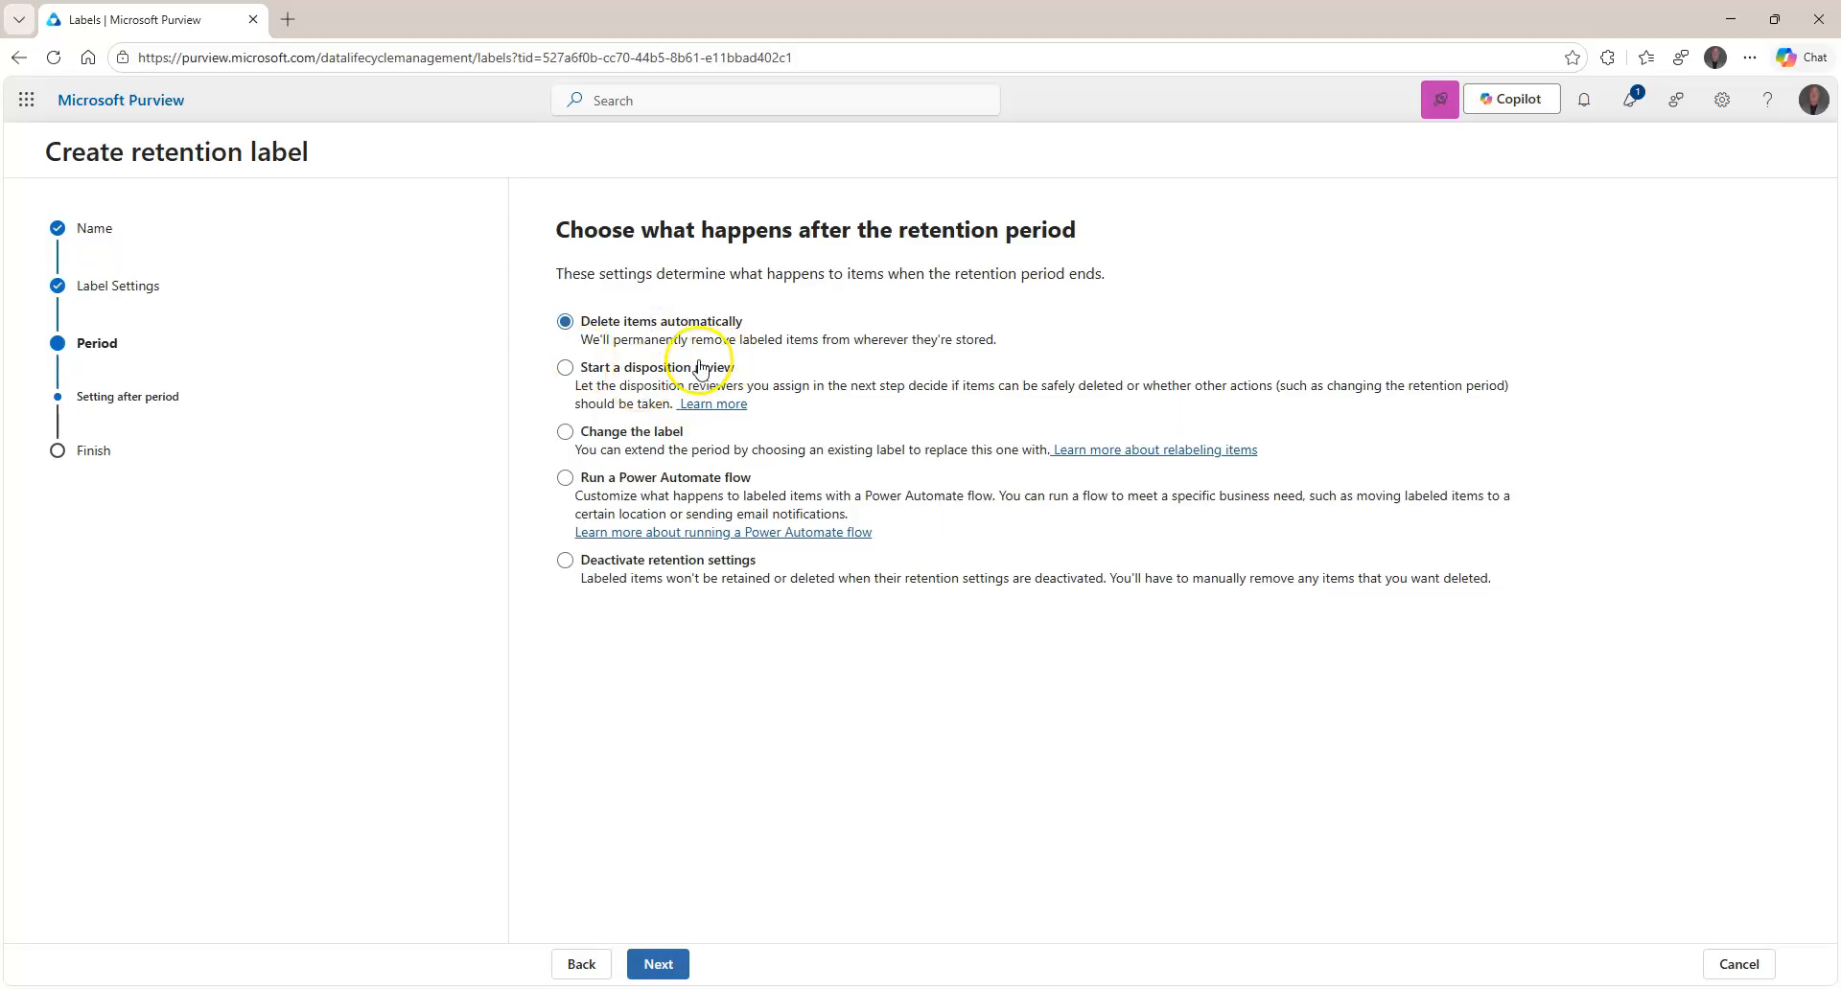
click(666, 964)
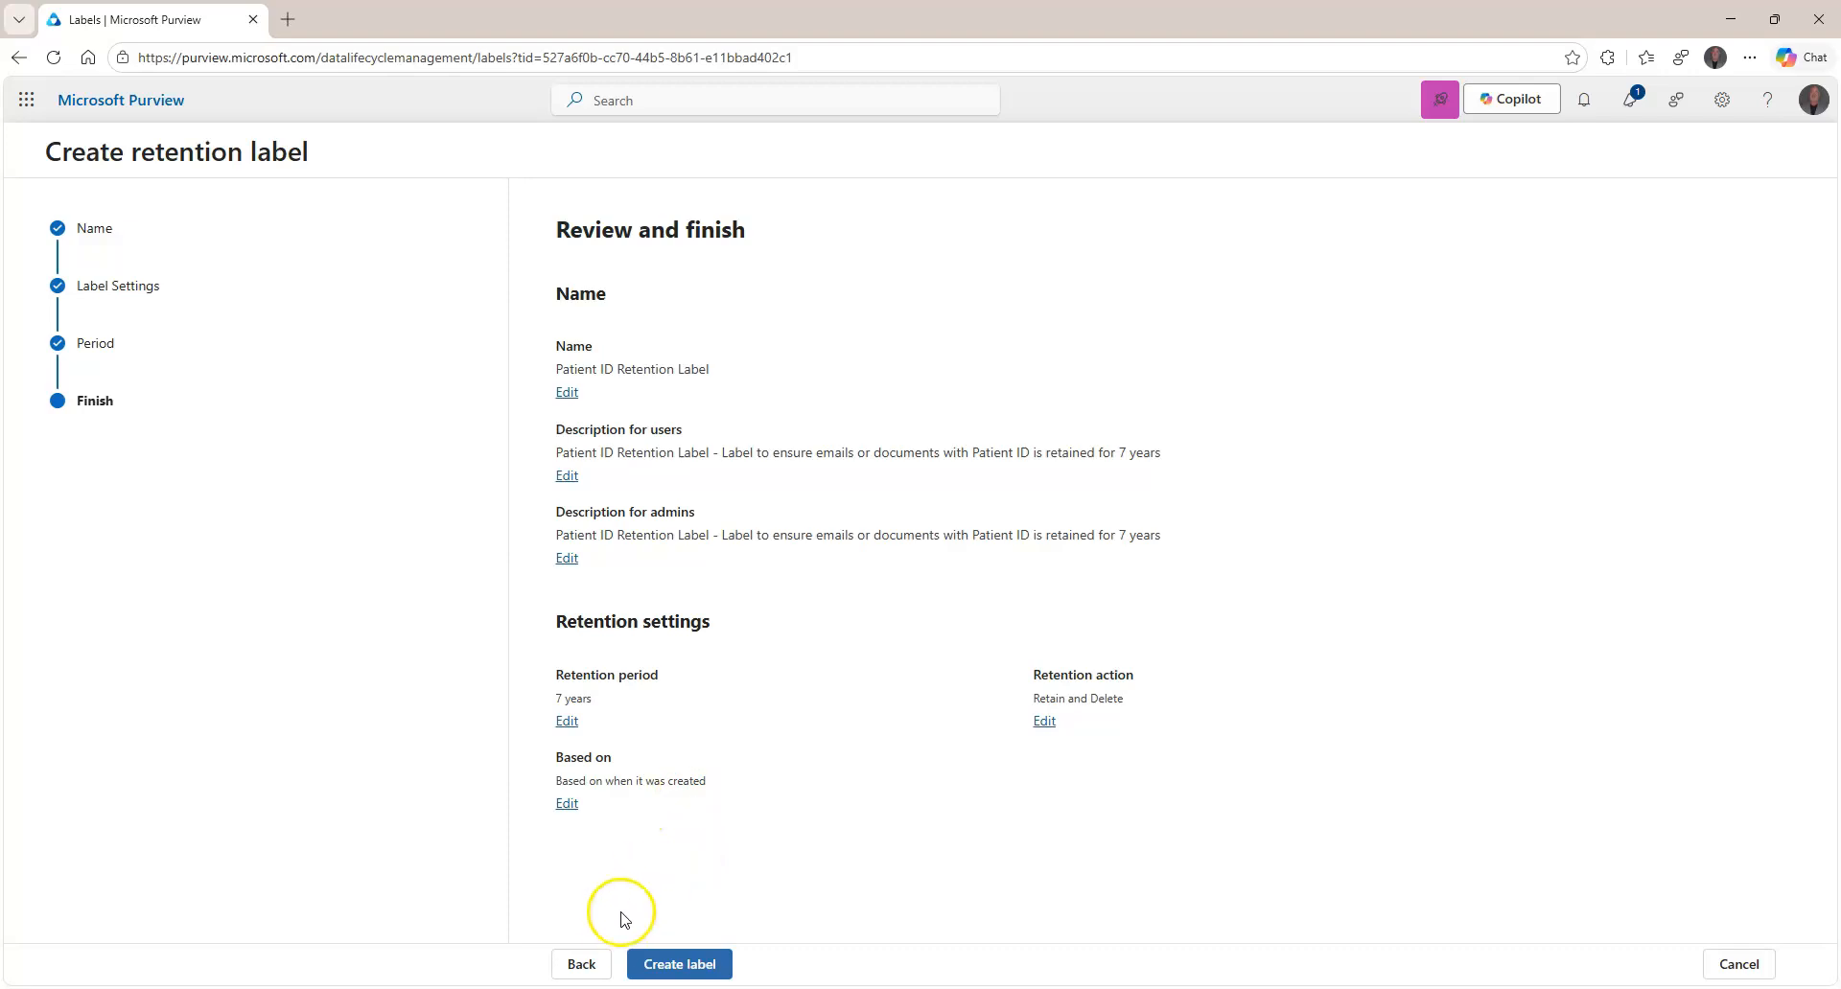
Create the Patient ID Retention Label from the Review and finish page.
click(672, 963)
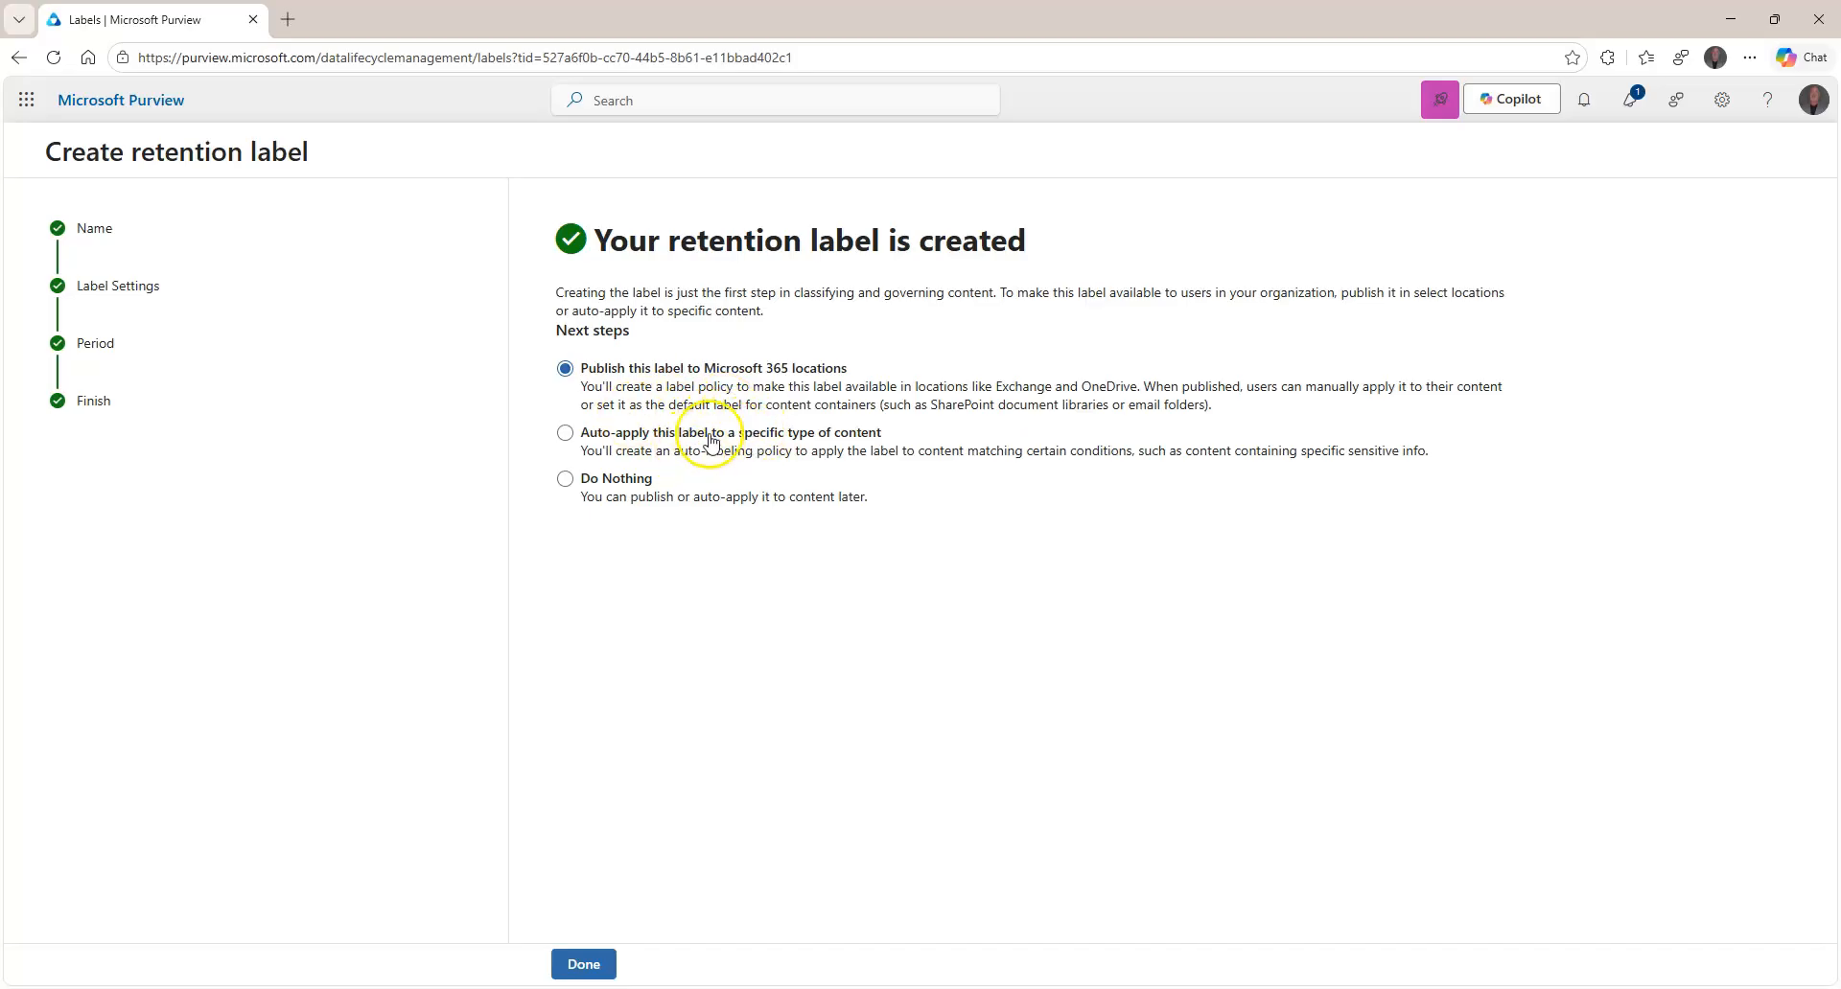
Select 'Auto-apply this label to a specific type of content' and finish to start the auto-labeling policy.
click(796, 458)
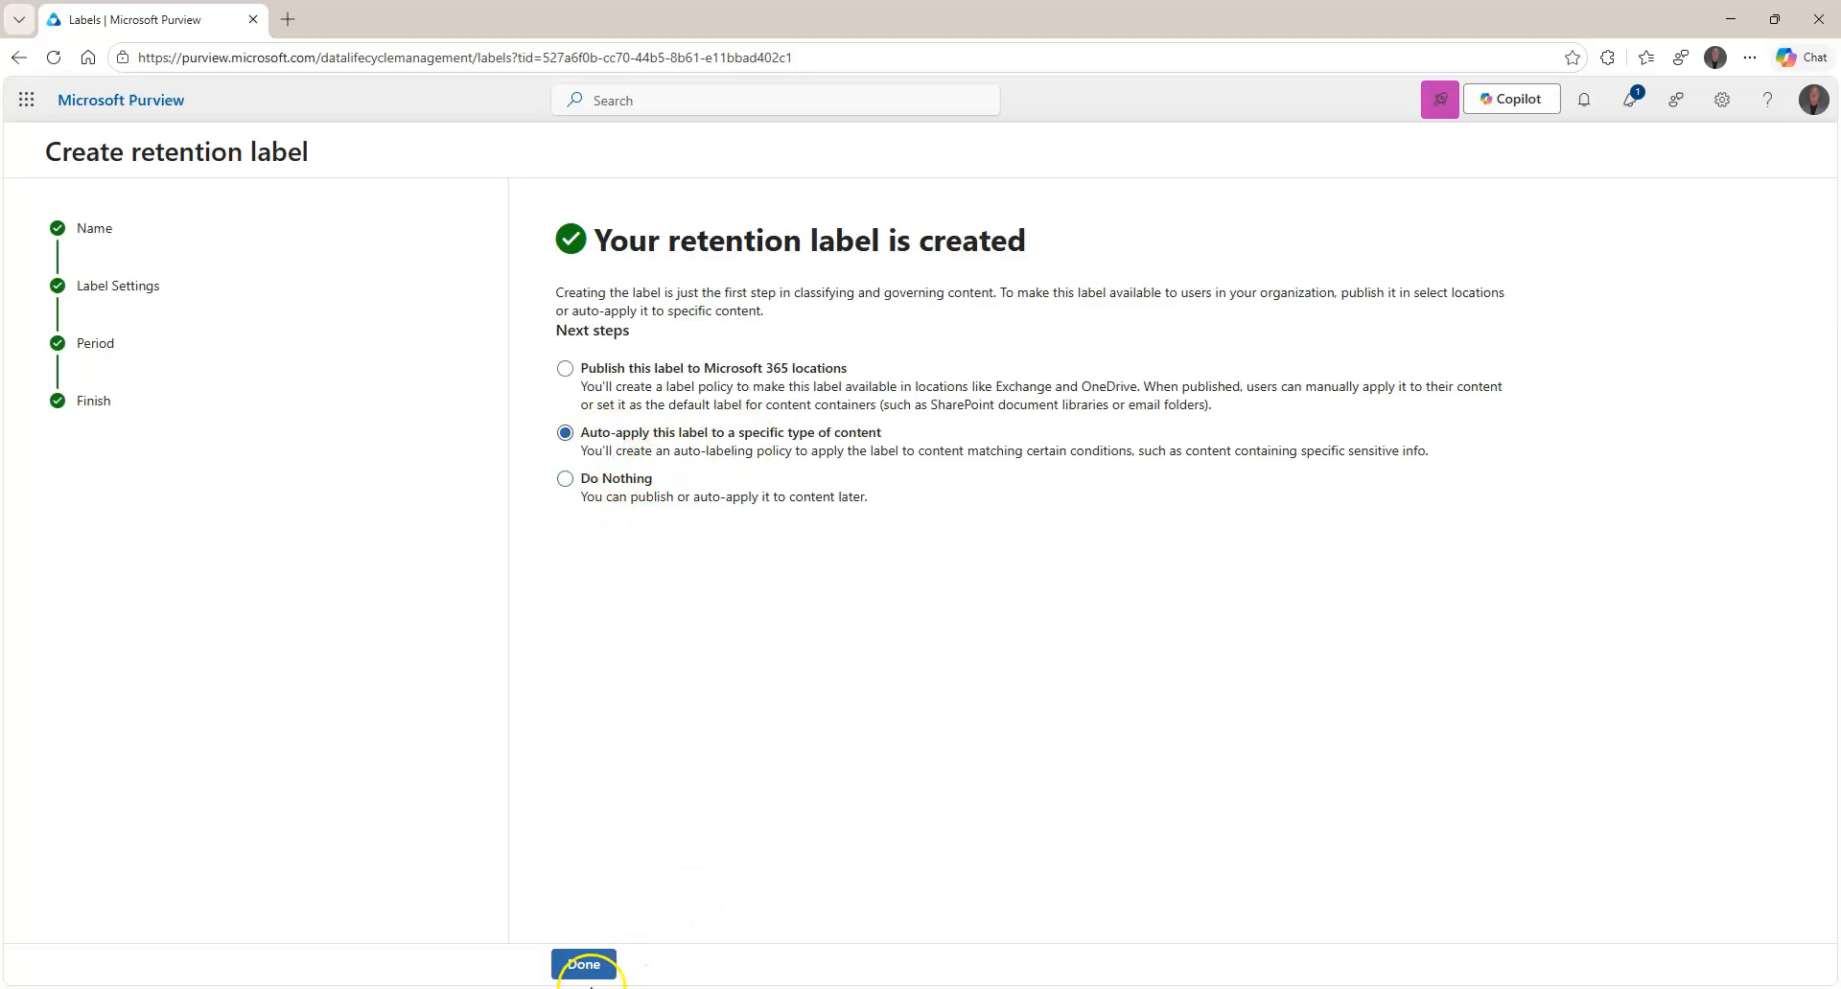
click(583, 964)
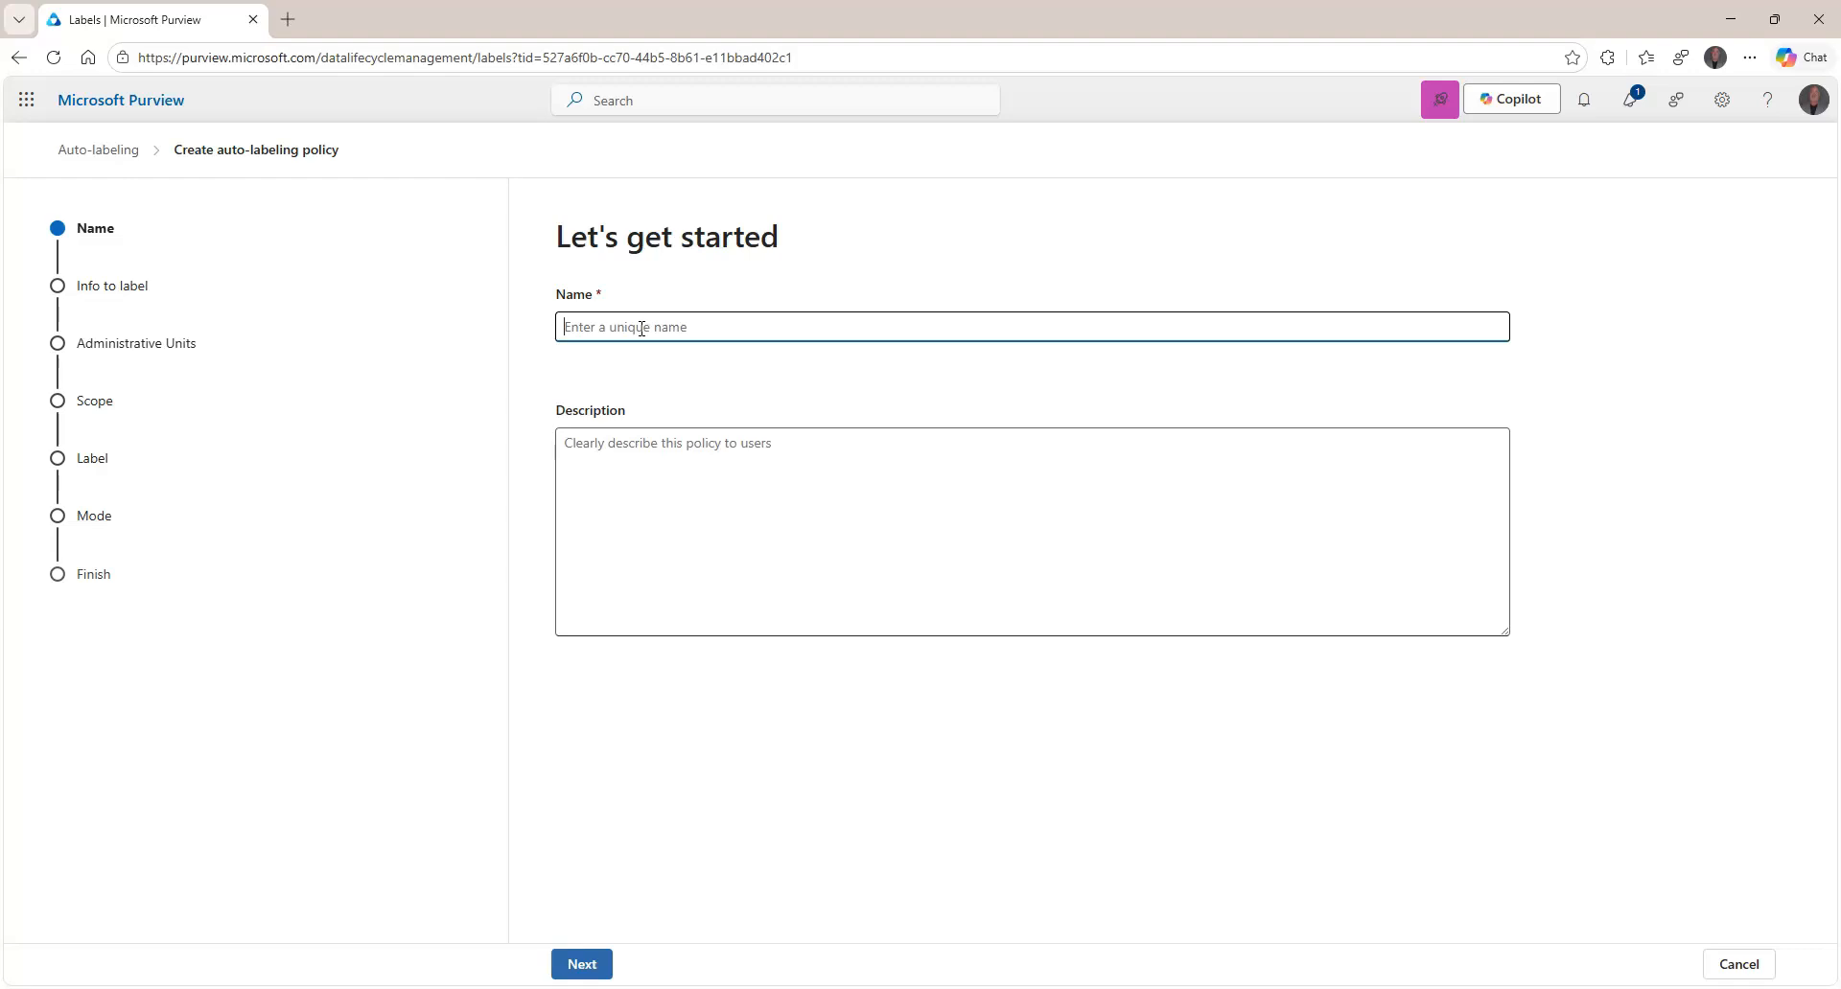
Name the policy 'ALP - Patient ID - Retention 7 year', add a description, and continue.
click(641, 329)
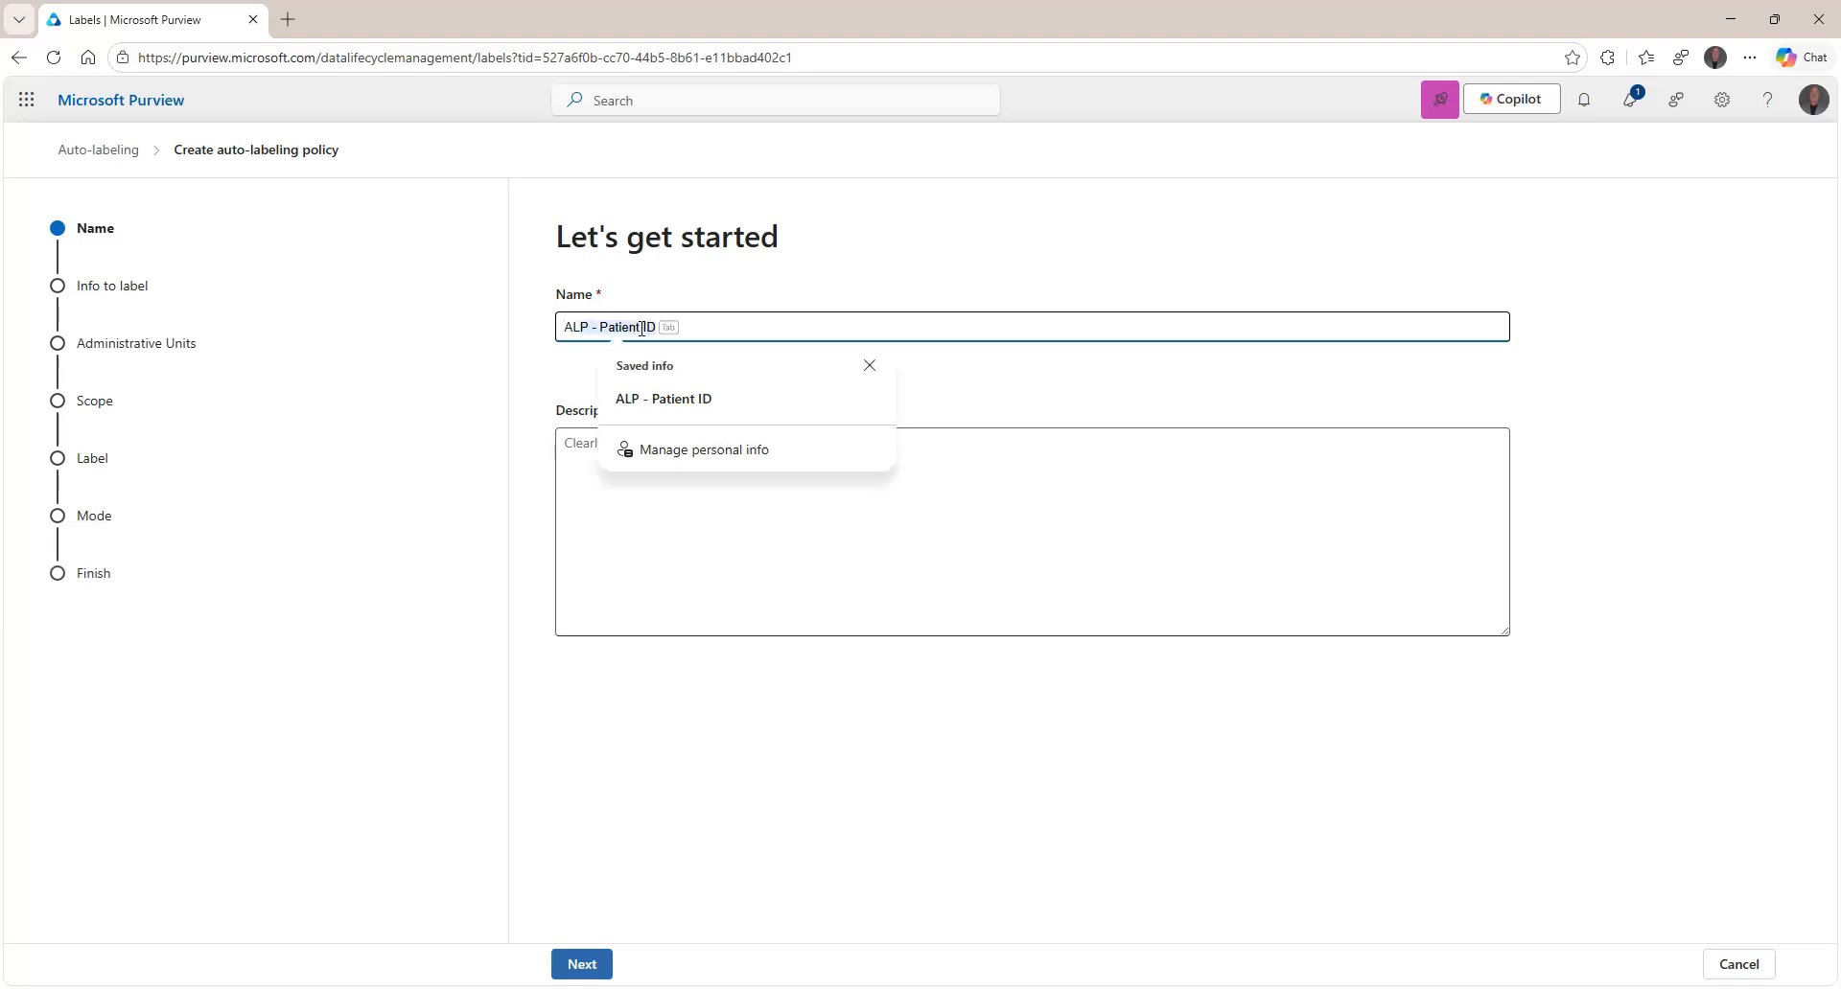
key(Tab)
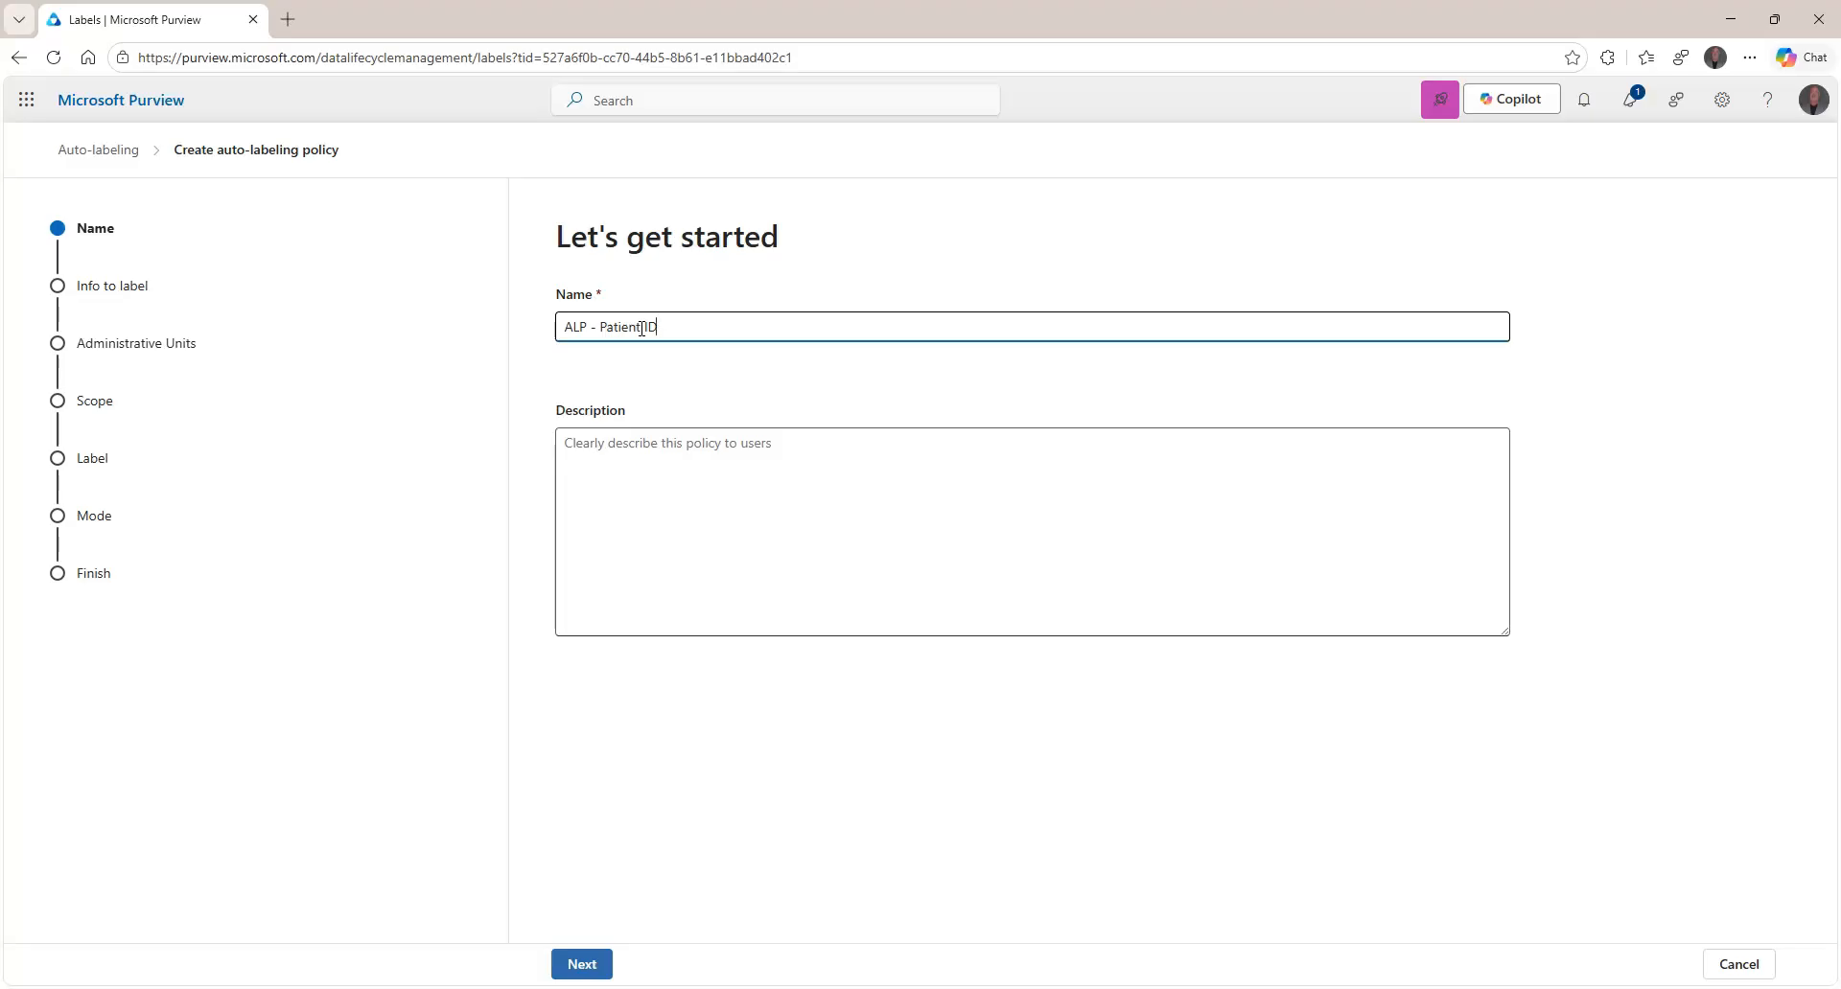
text(- Retention)
key(ctrl+a)
key(Tab)
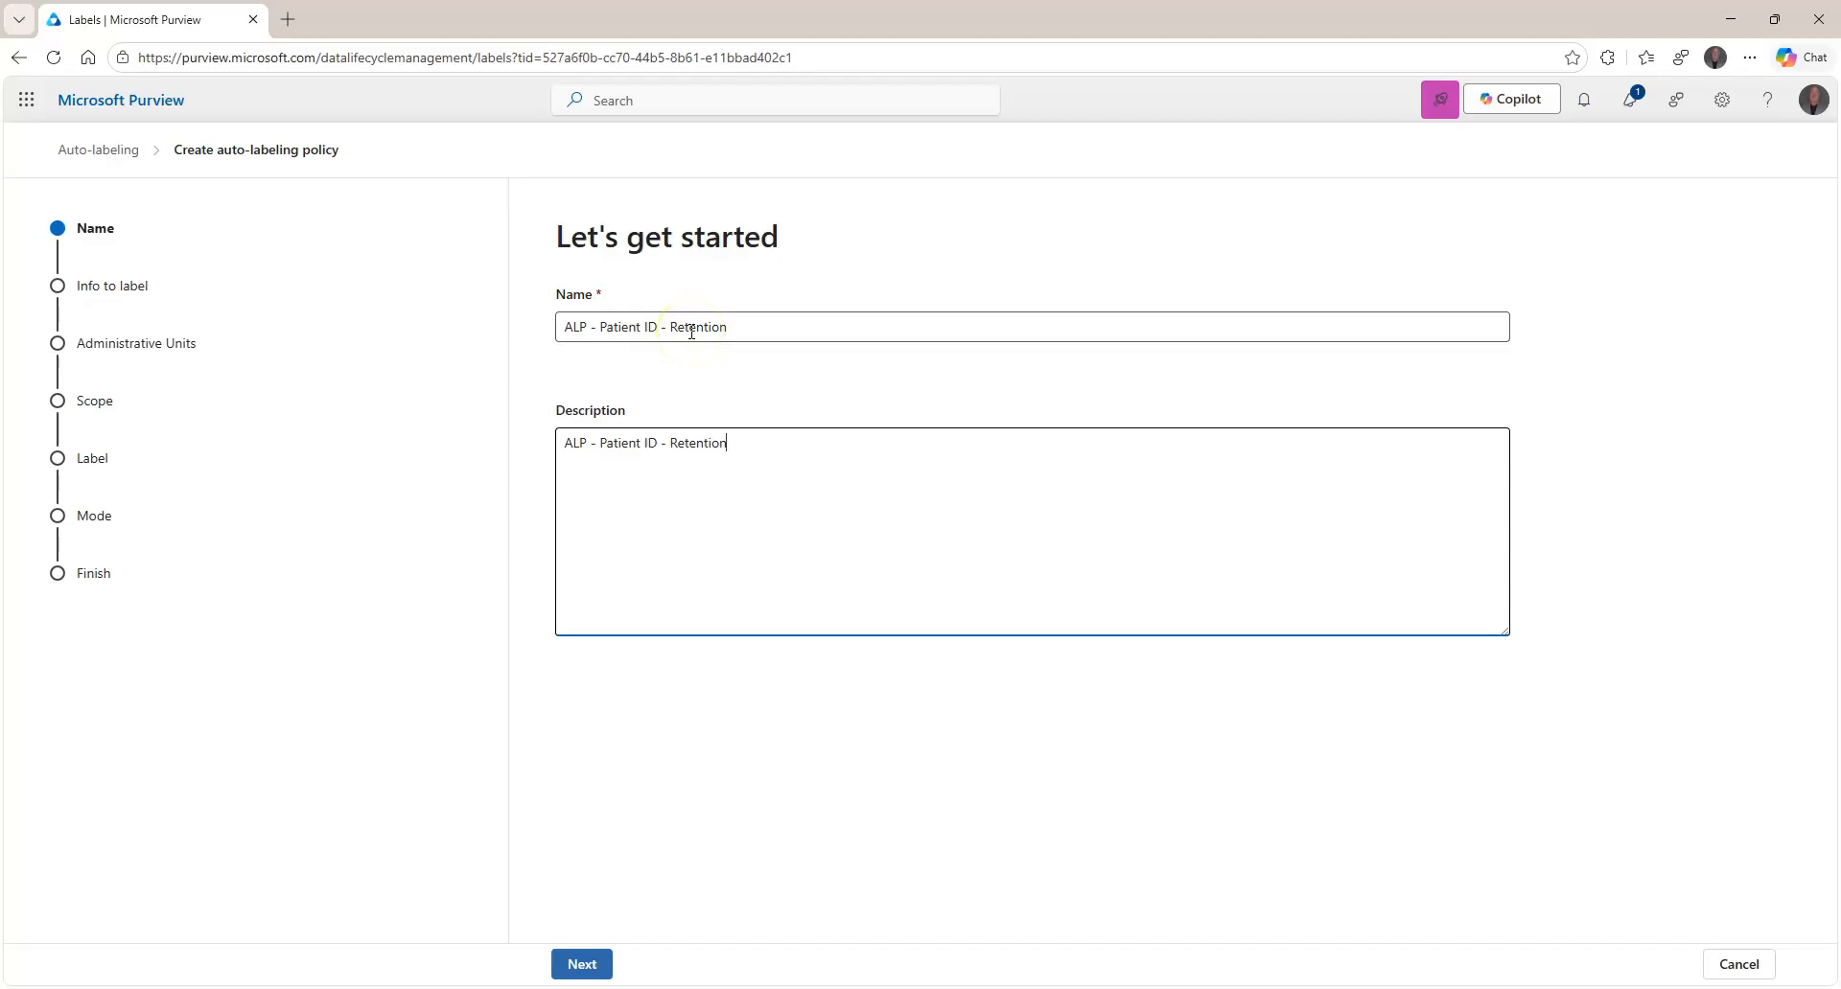
click(733, 327)
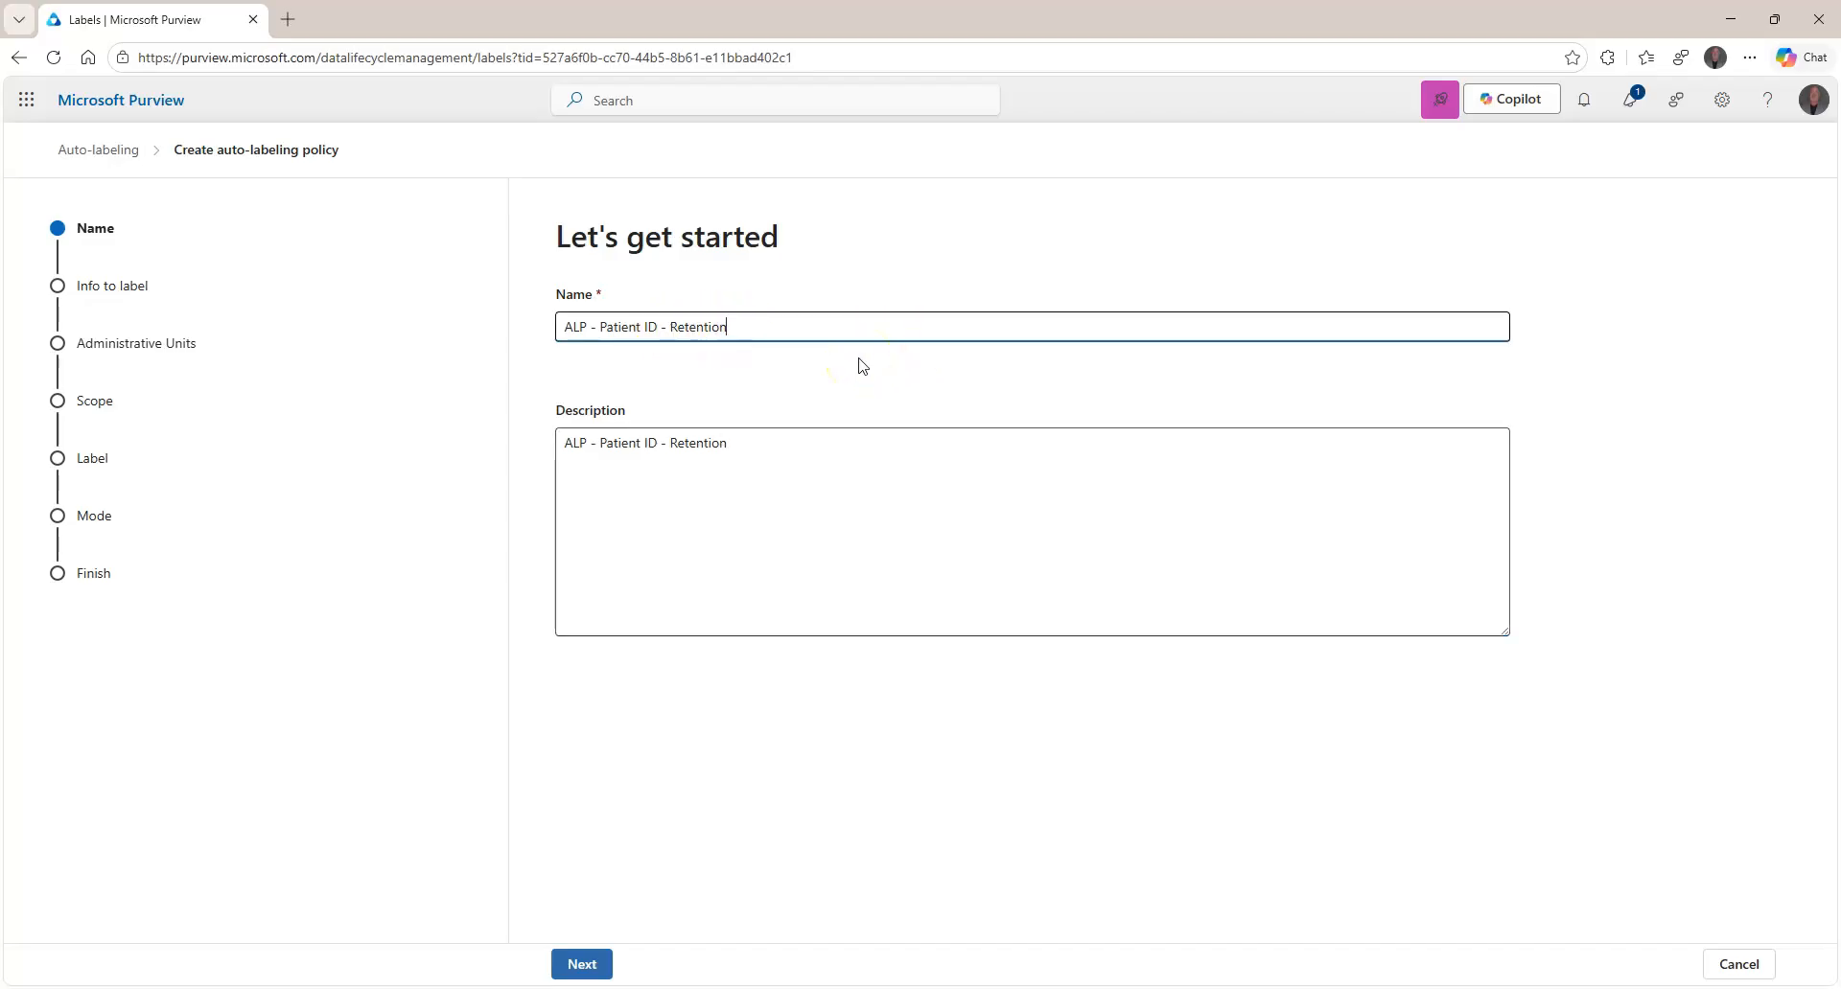
text(7 )
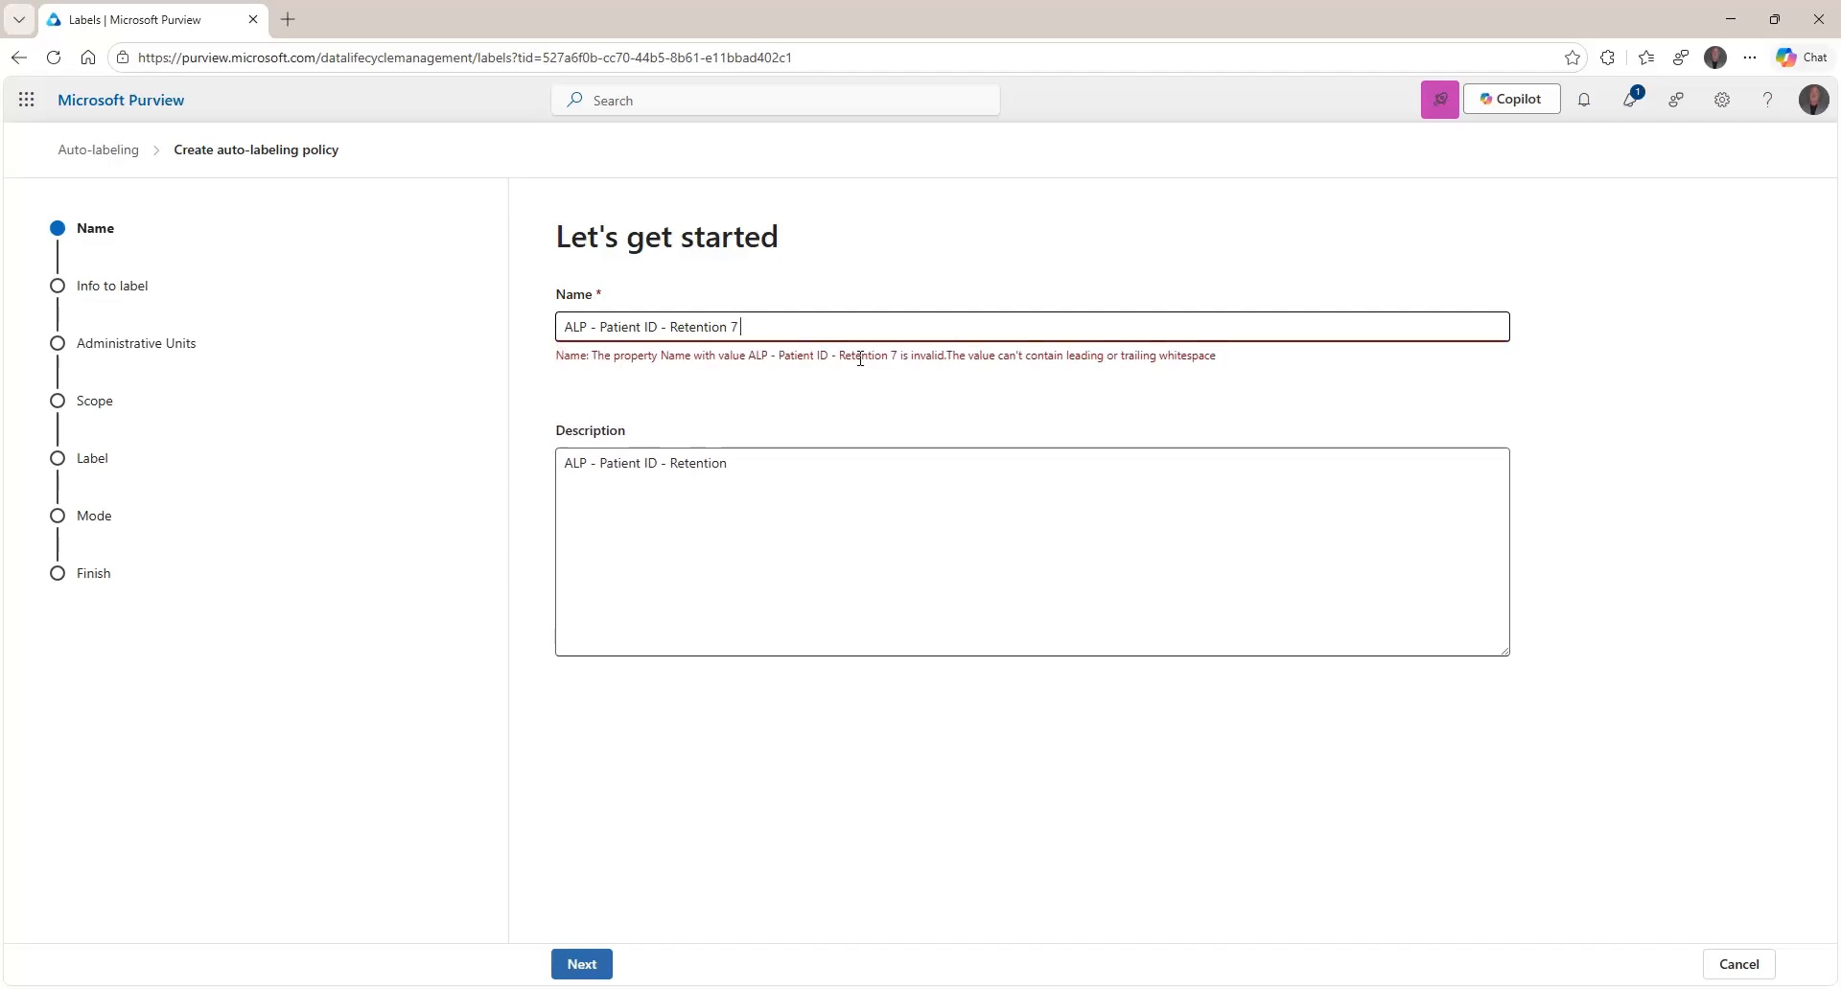
text(year)
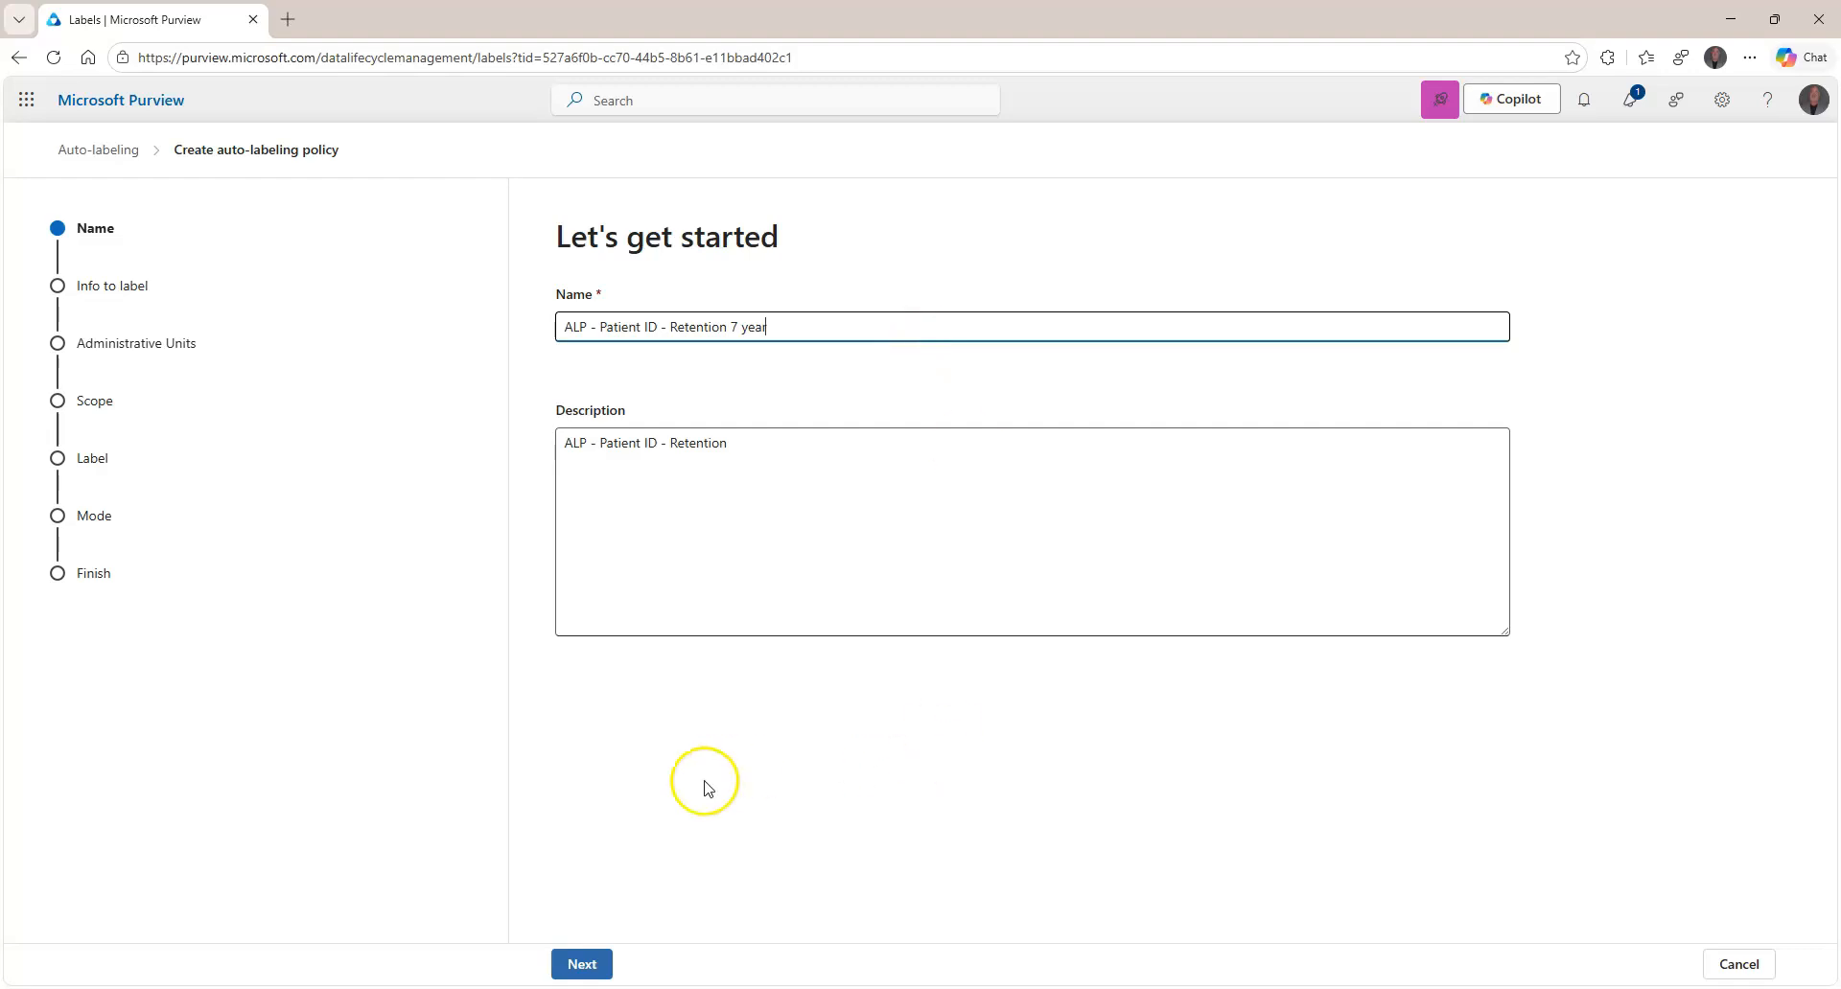
click(582, 965)
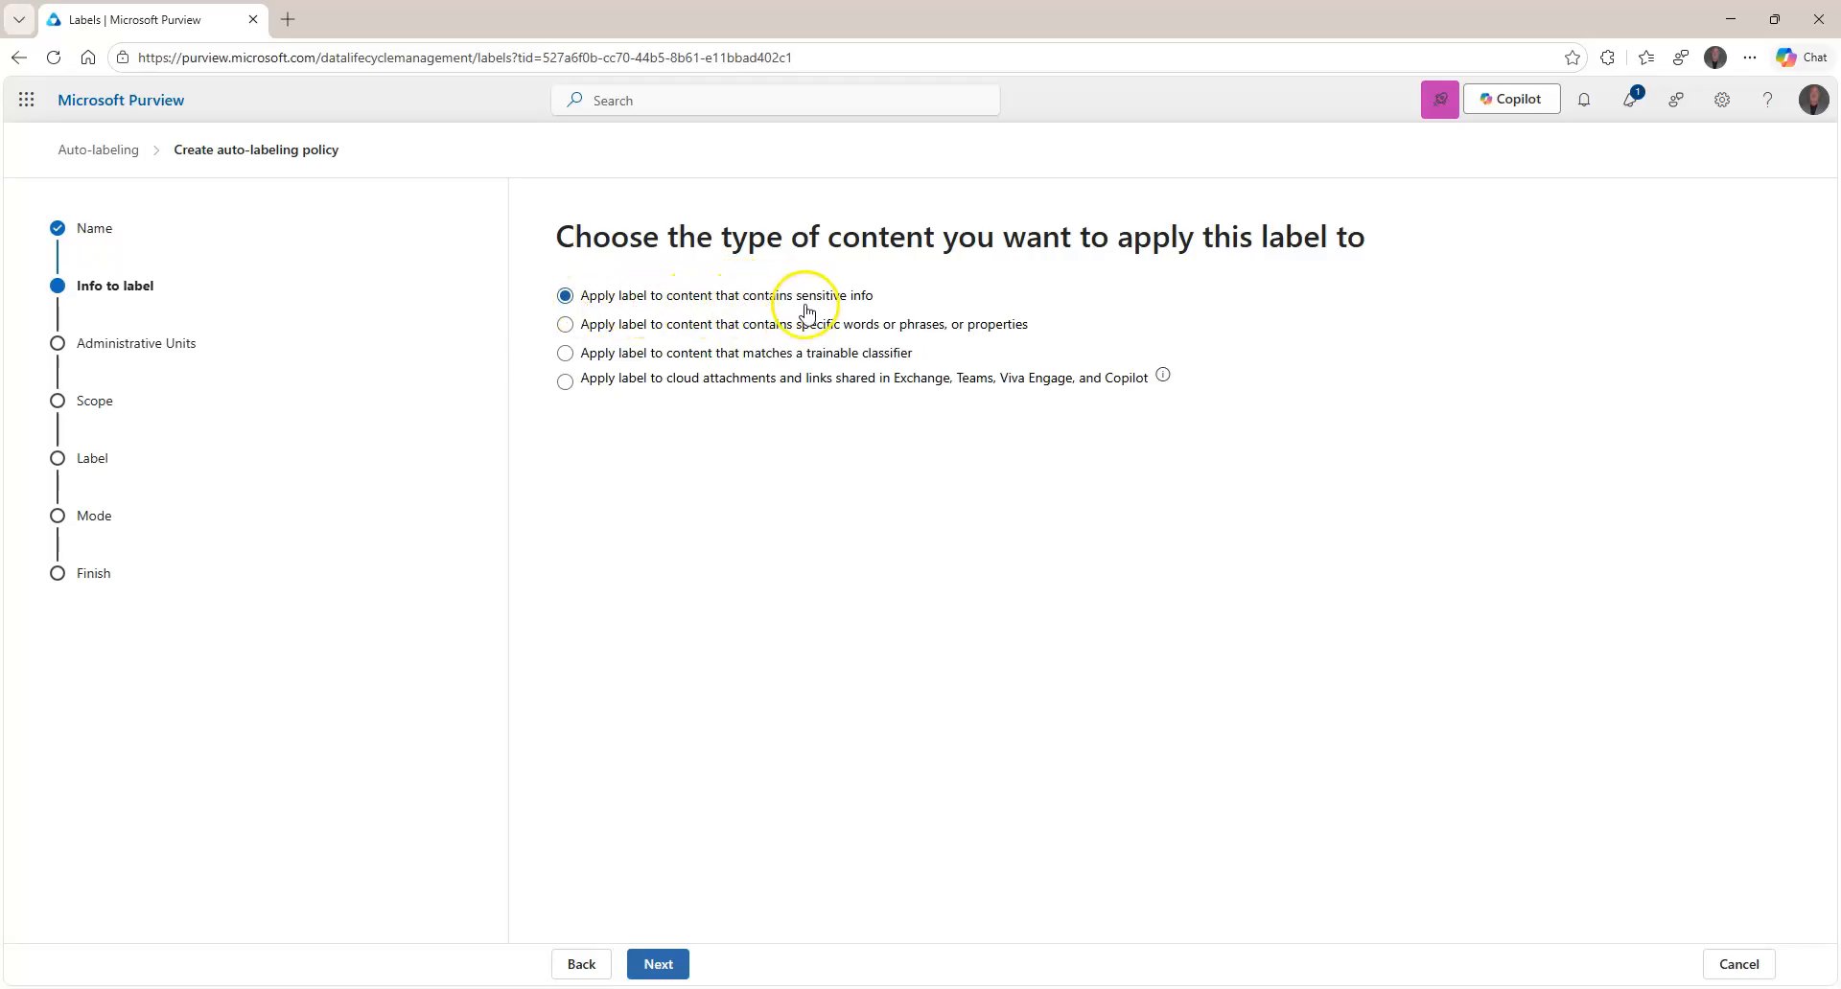
Choose the Custom policy template for content containing sensitive info.
click(659, 964)
click(703, 715)
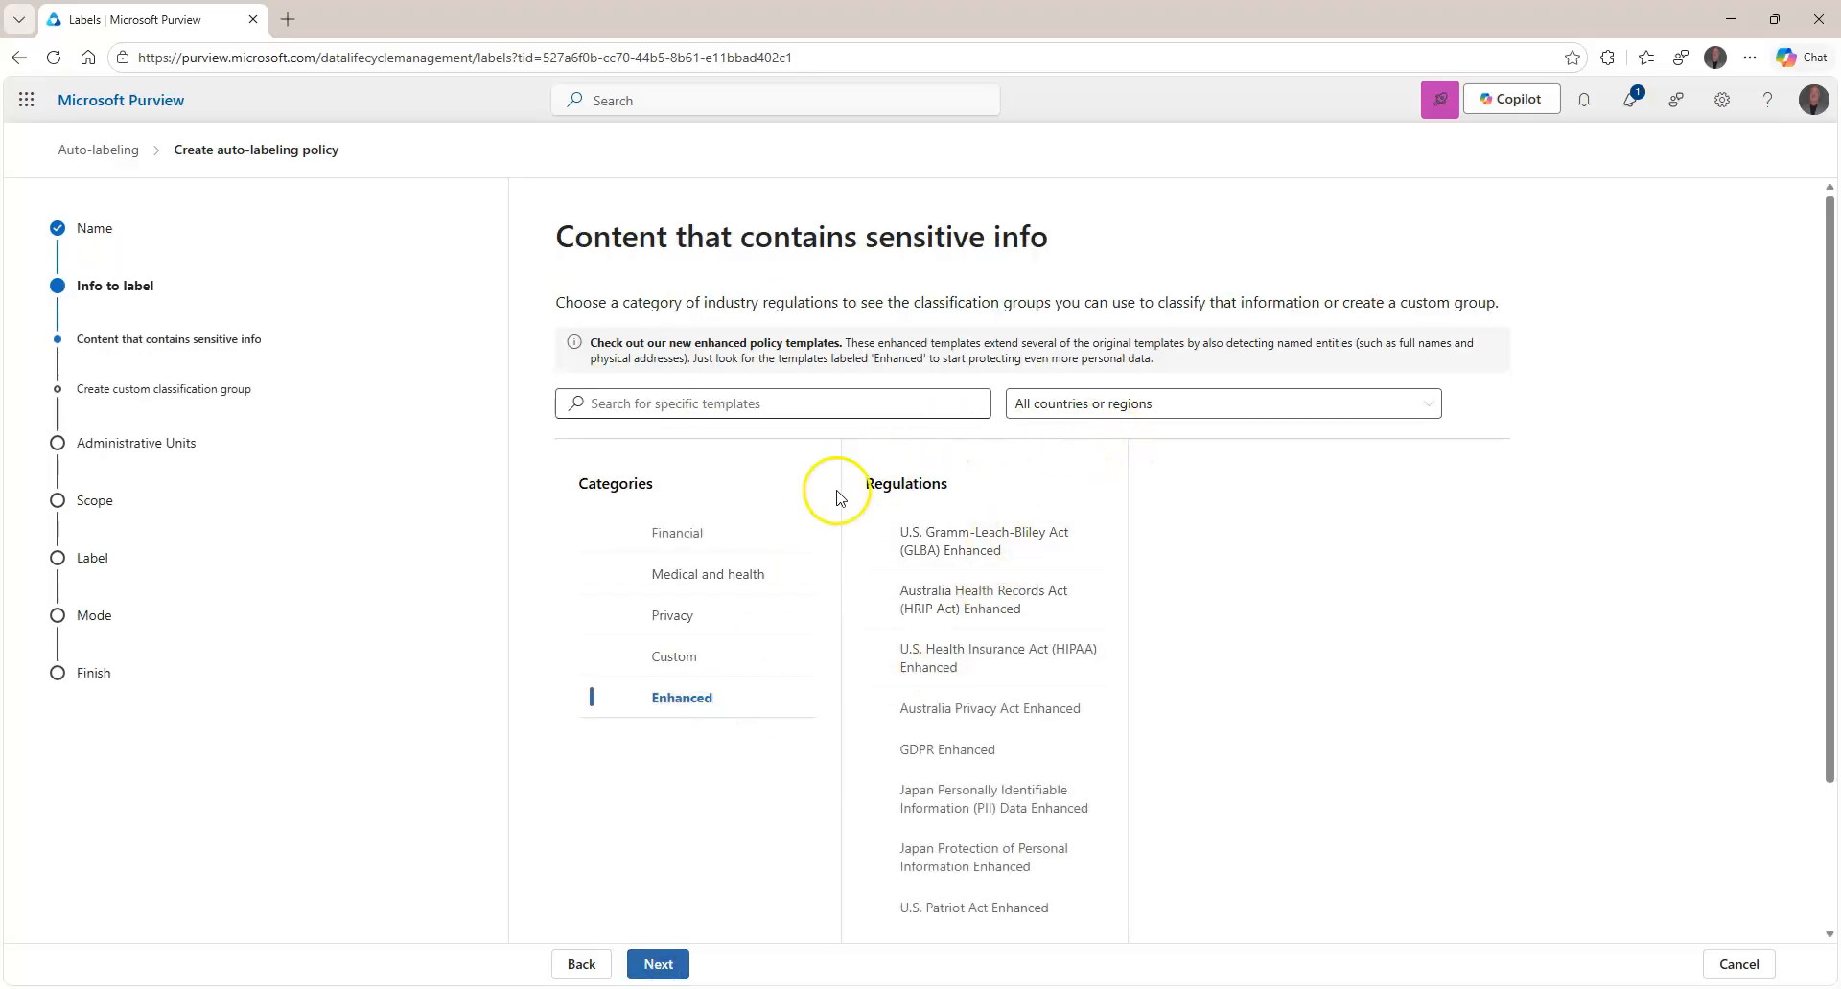
scroll(944, 537, down, 2)
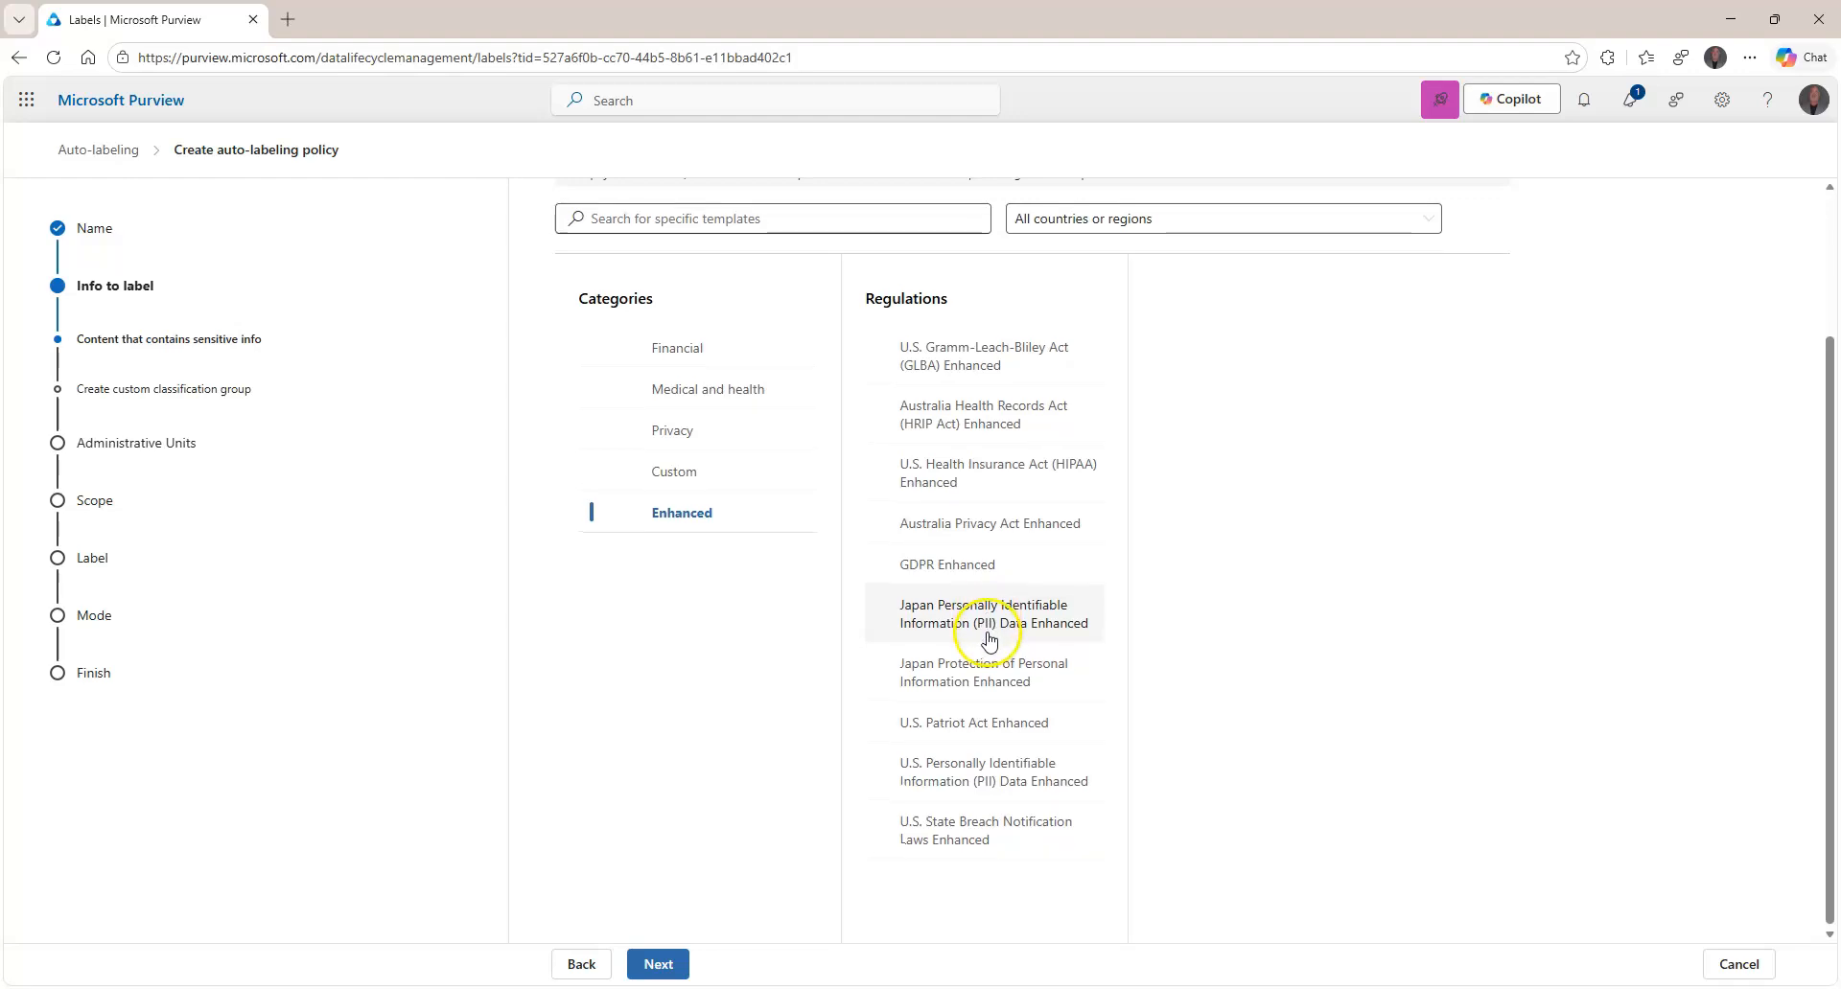
scroll(987, 641, up, 2)
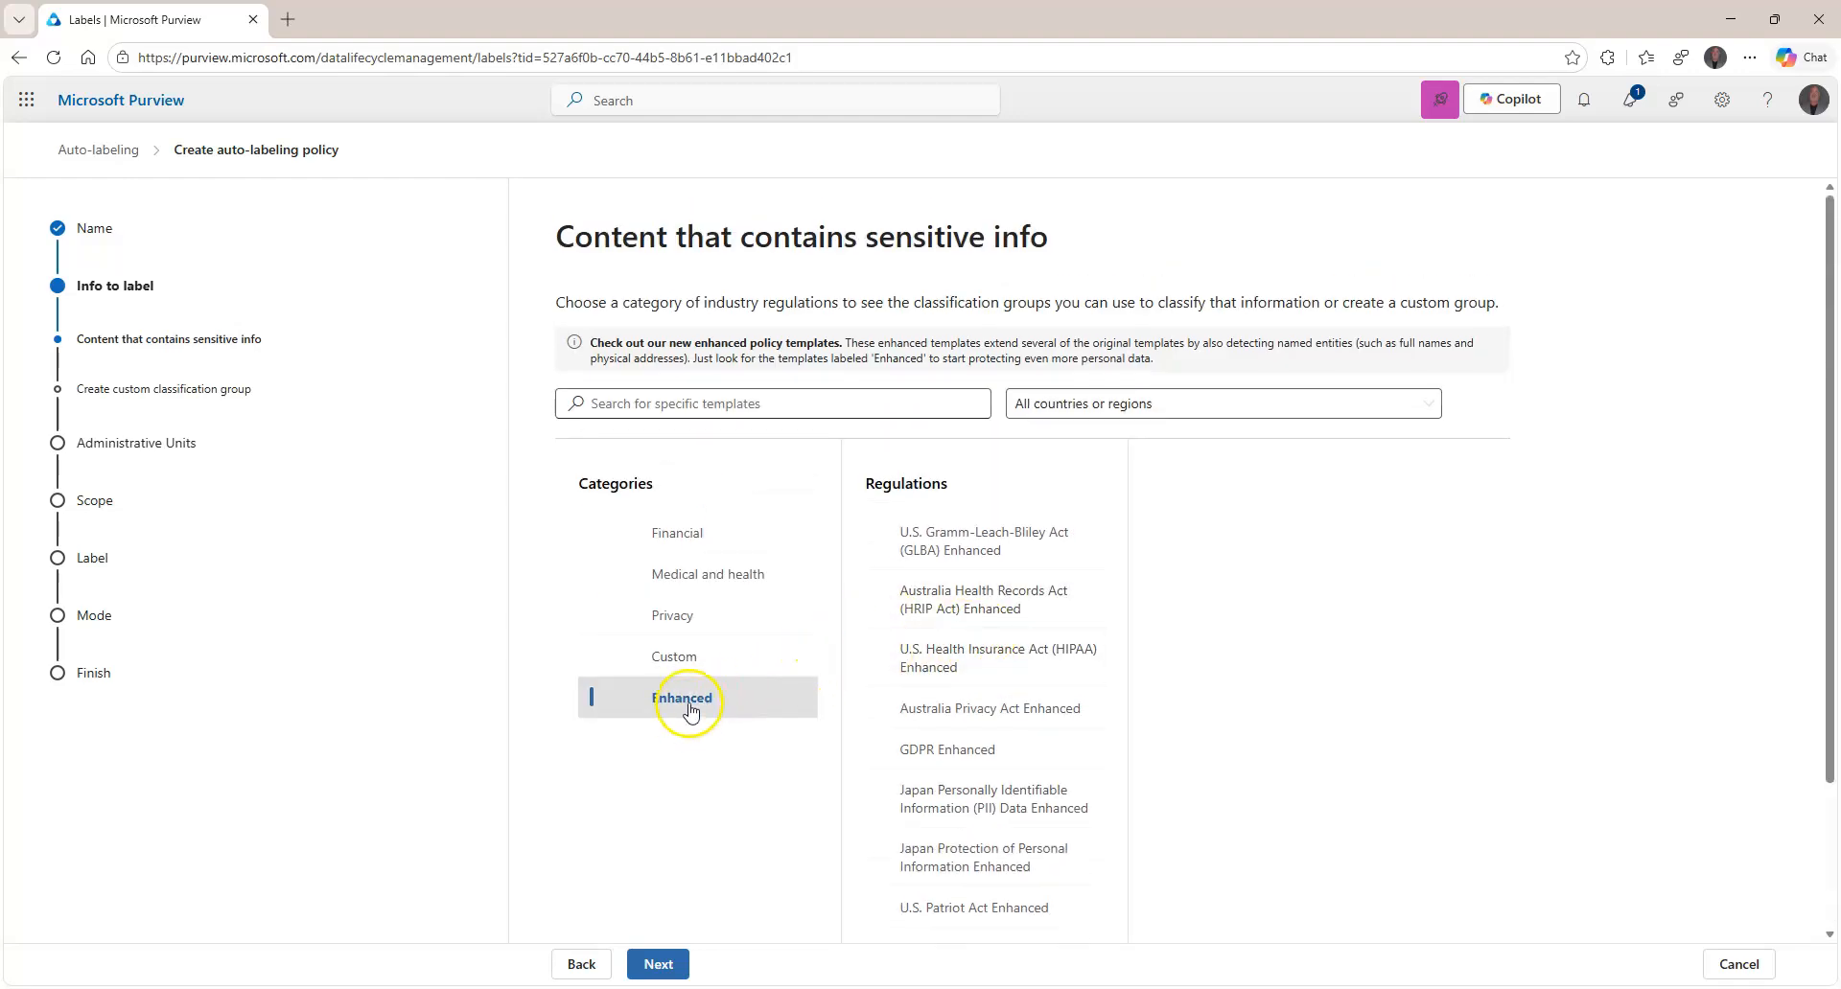
click(676, 656)
click(970, 535)
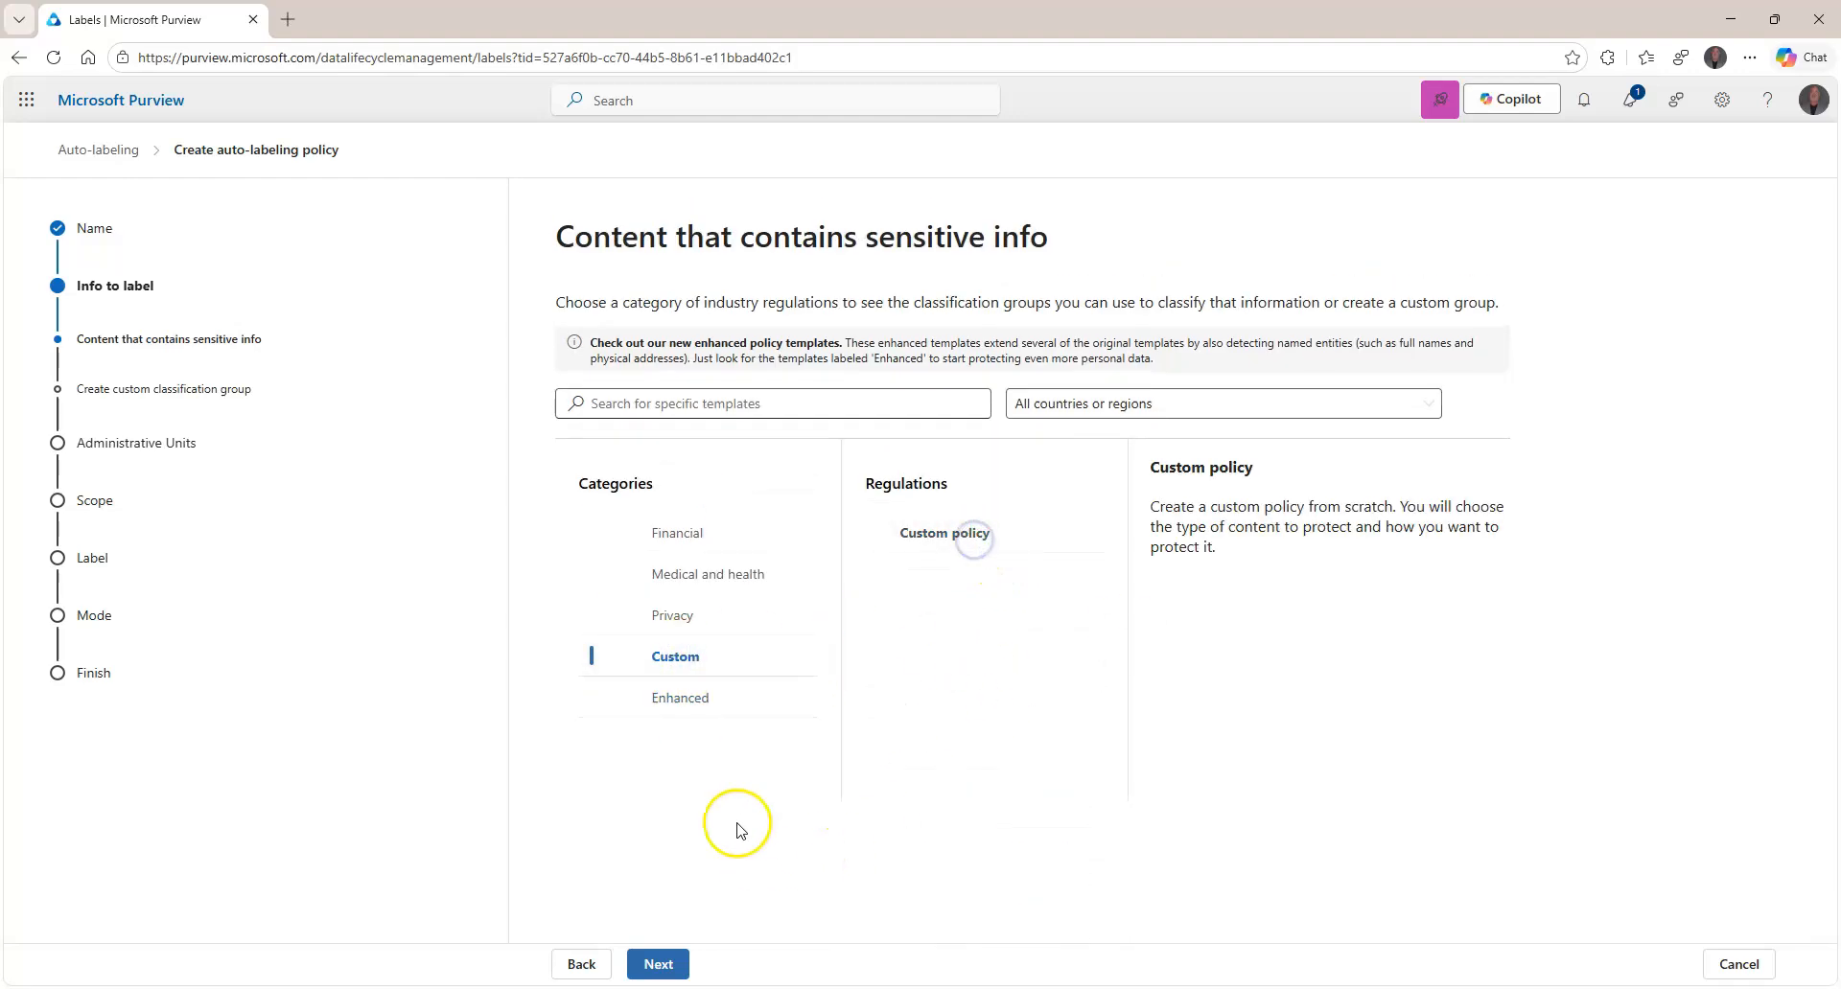
click(658, 962)
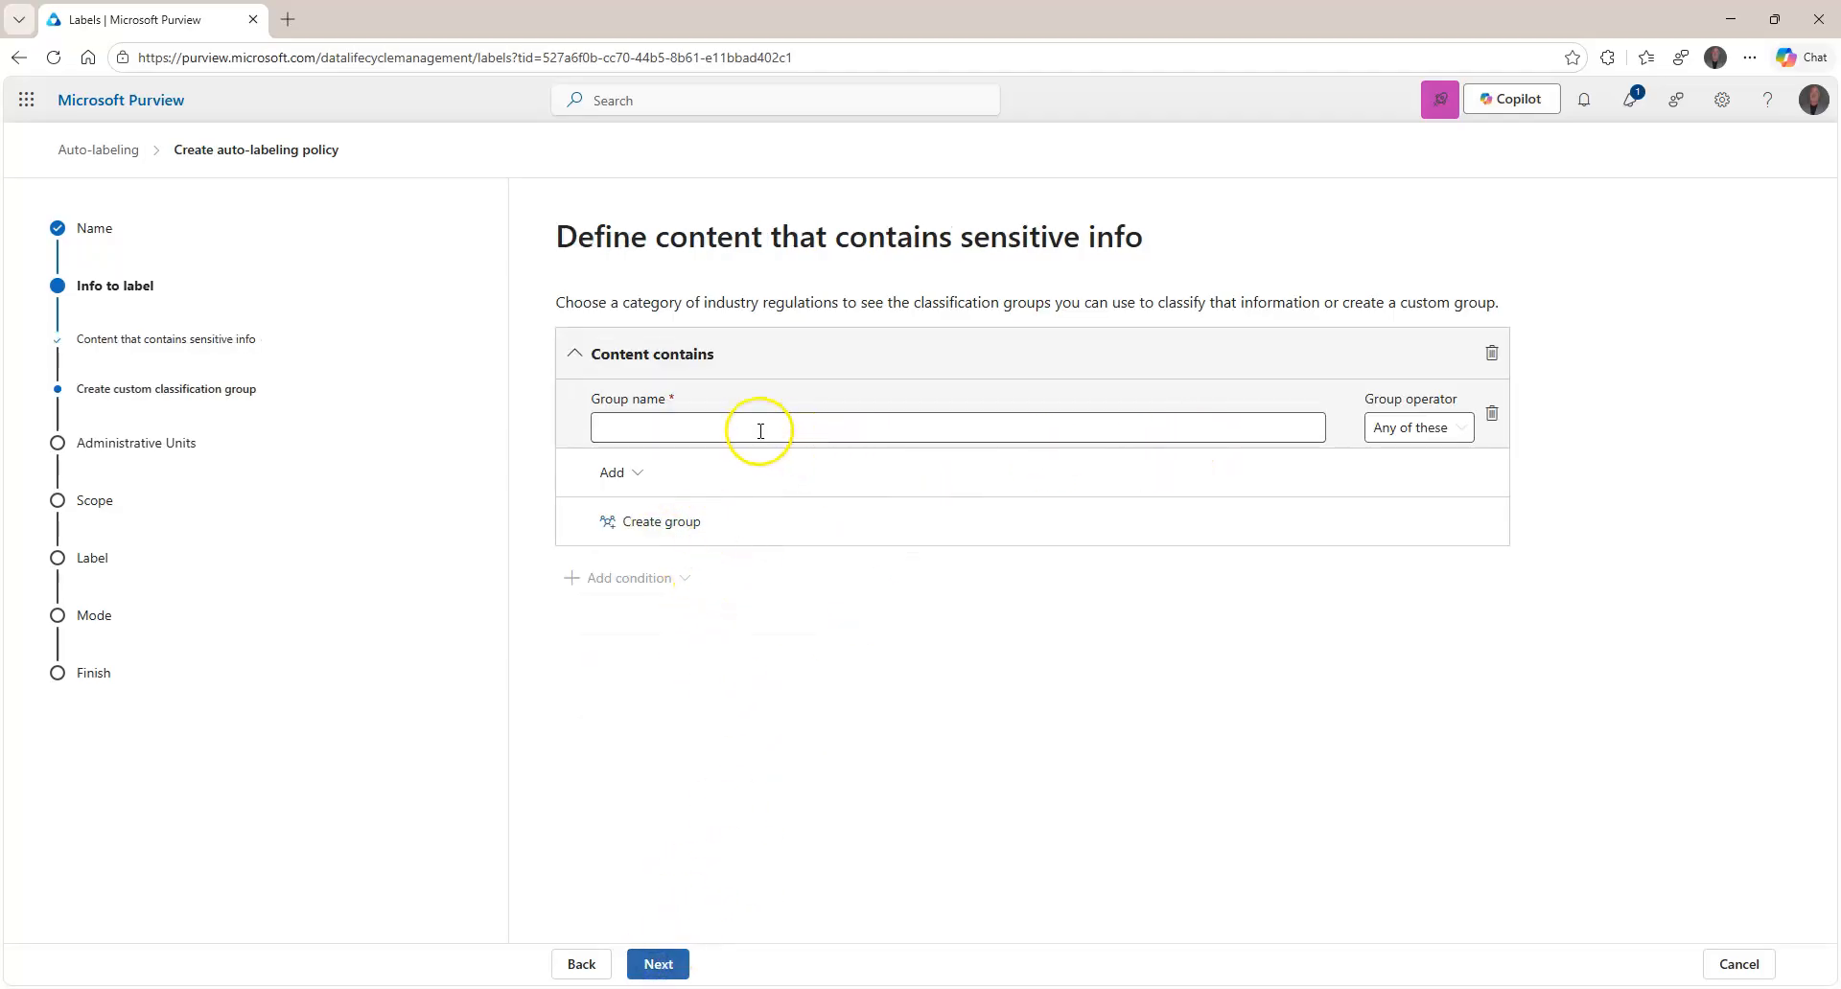
Add a Default1 classification group, then remove the empty condition group.
click(658, 432)
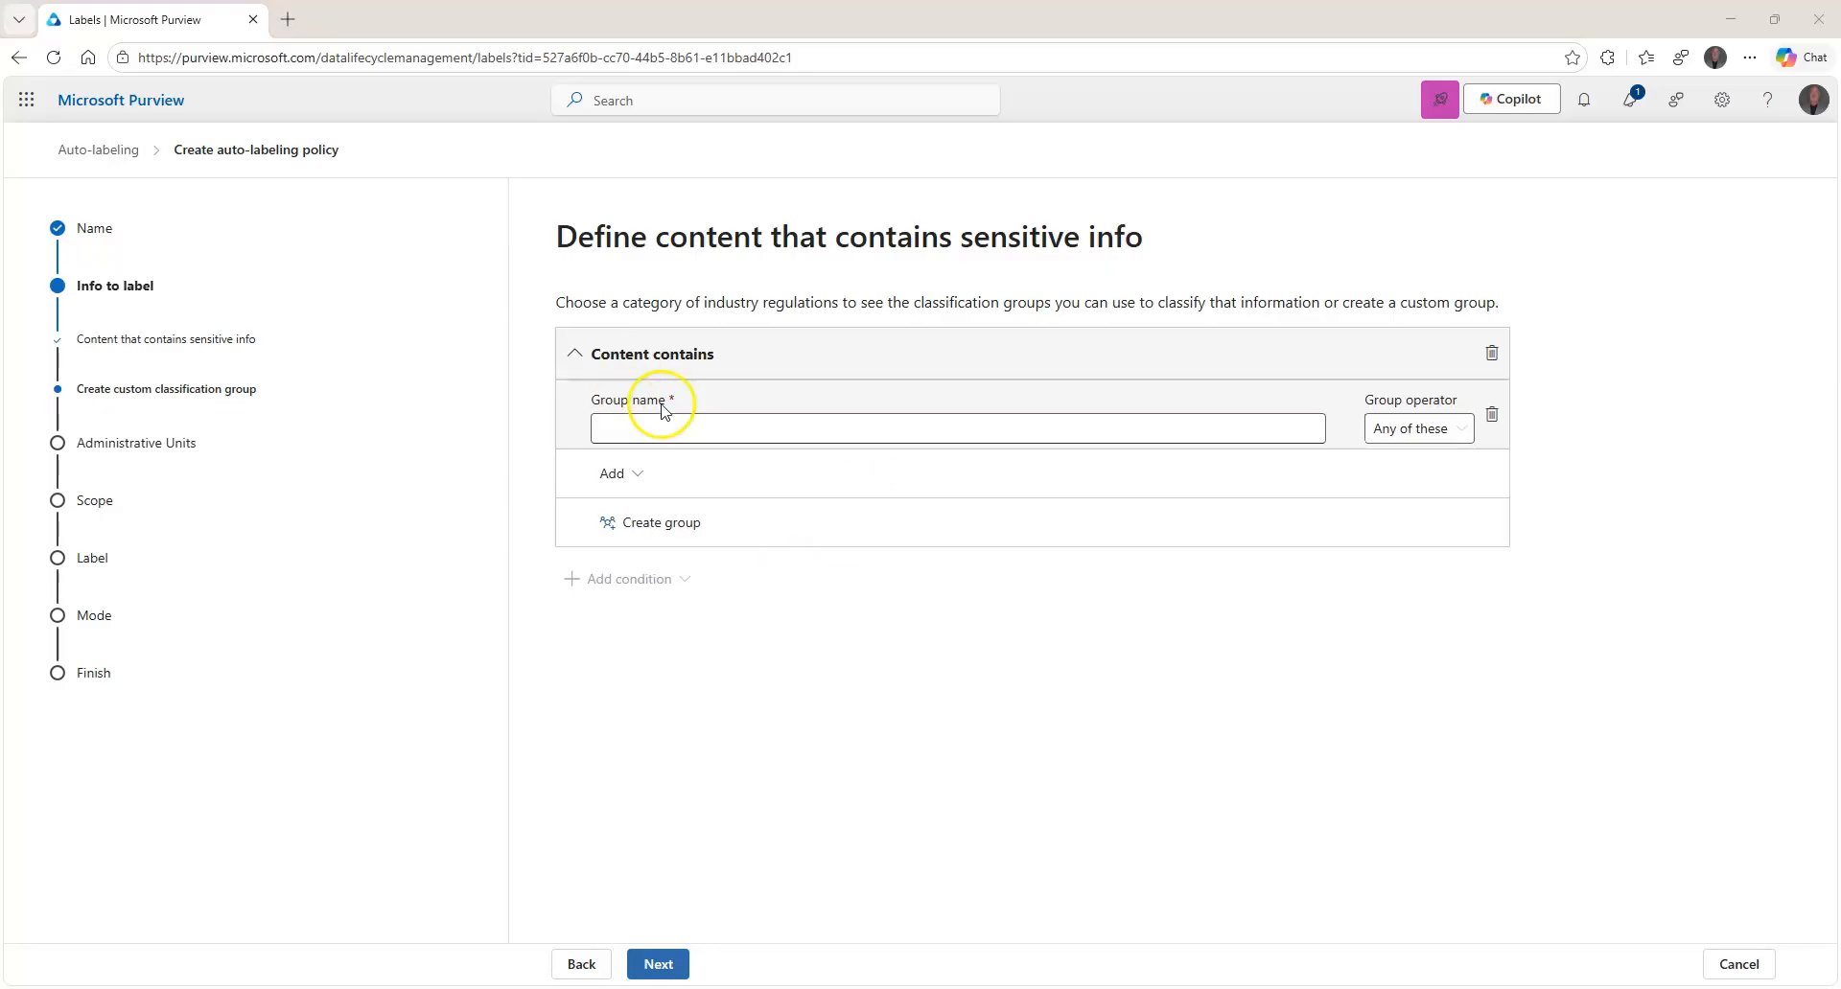
click(664, 522)
click(788, 591)
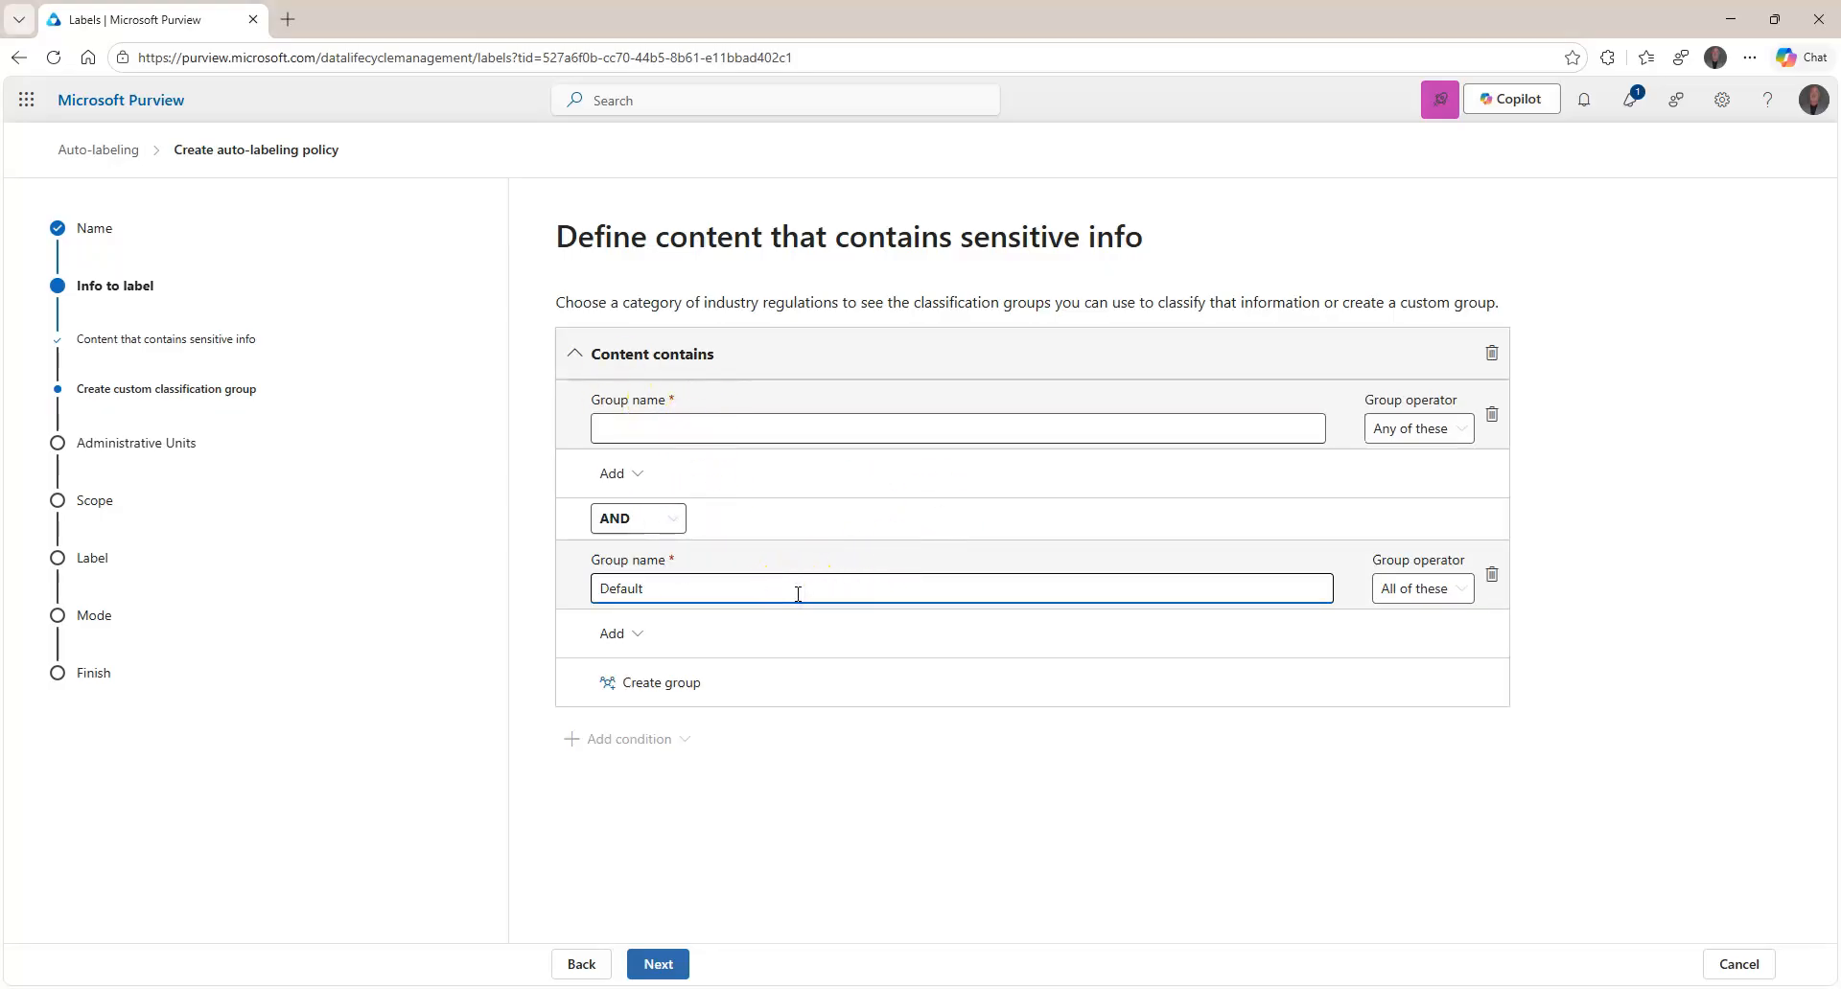
click(1492, 414)
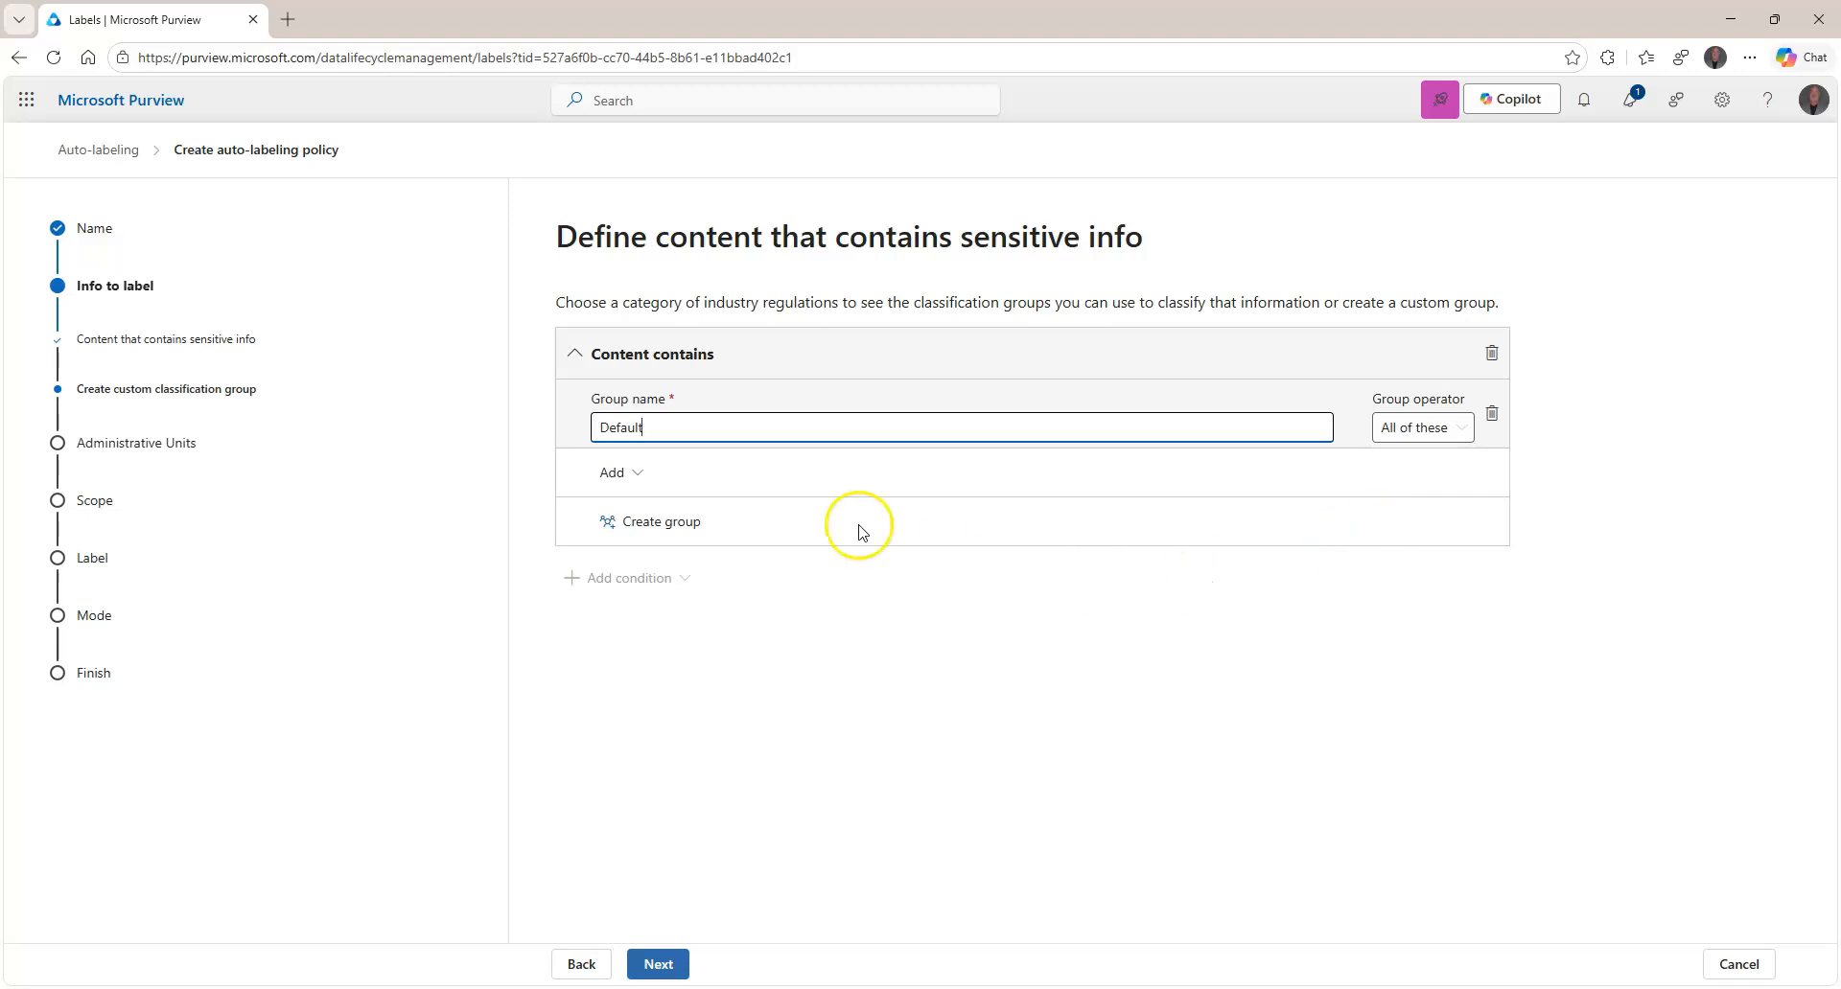
Add the Patient ID Record sensitive info type to the Default group and continue past administrative units.
click(638, 474)
click(657, 522)
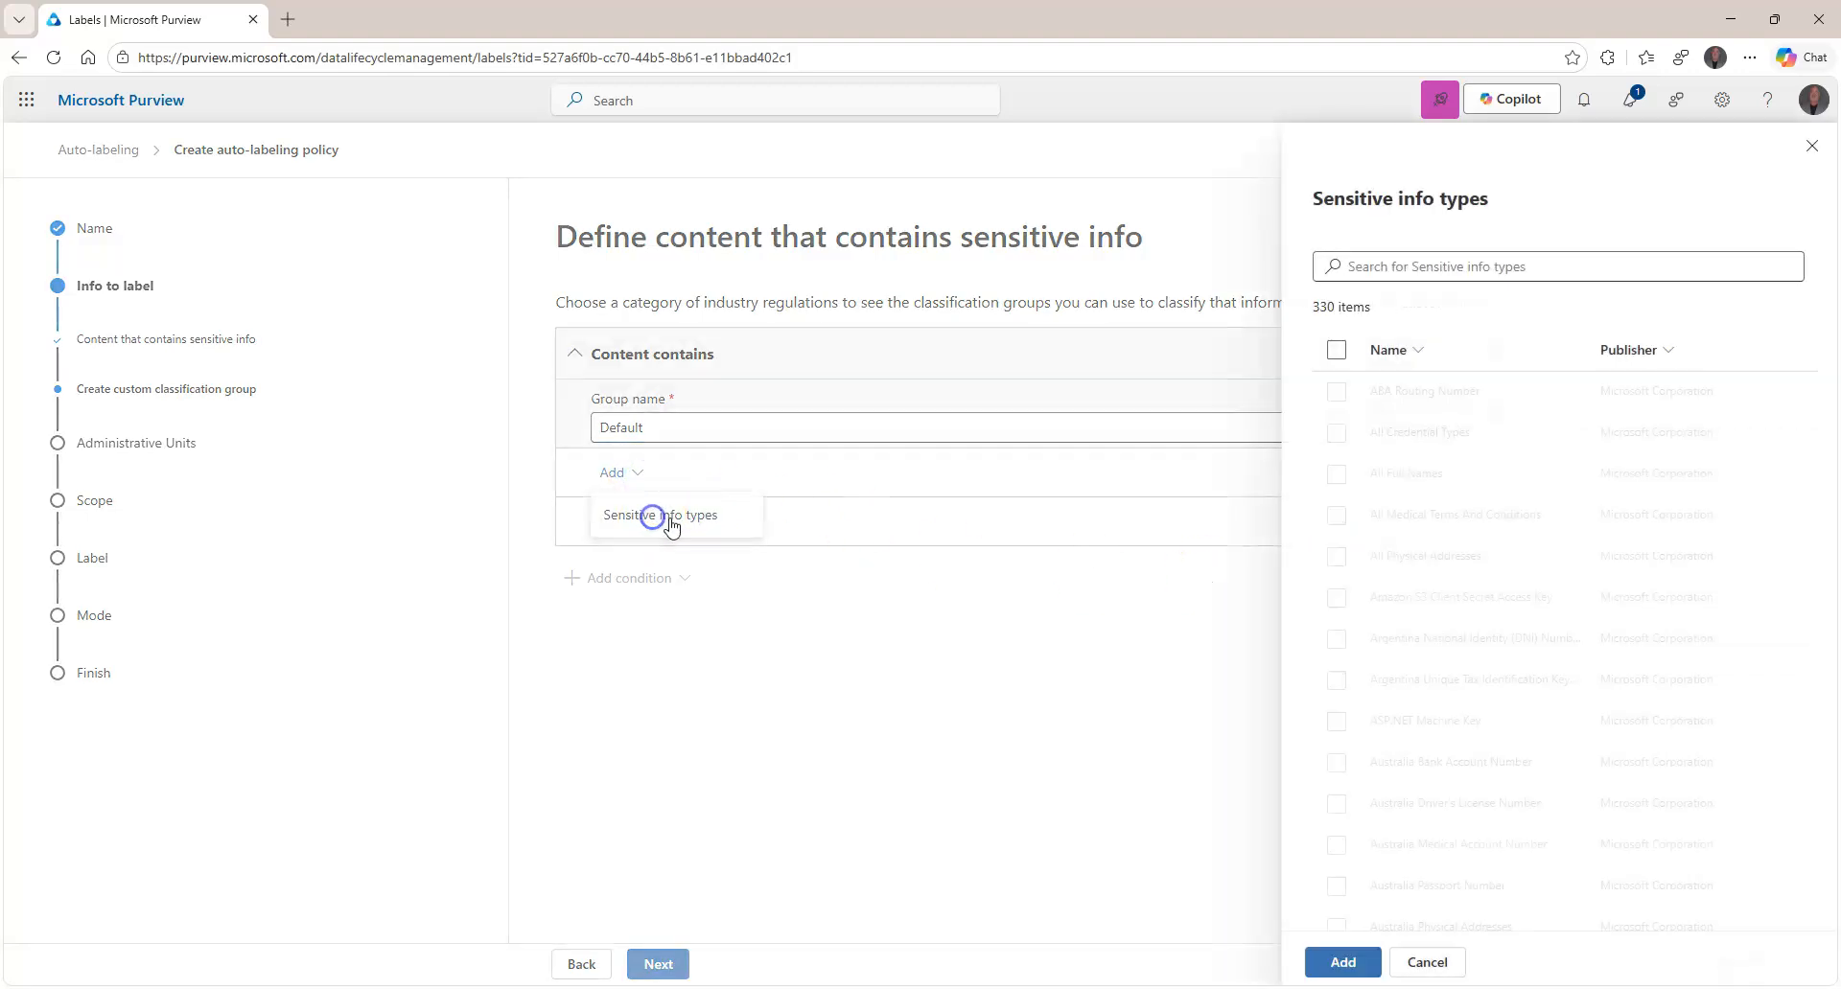
click(1523, 268)
text(patient)
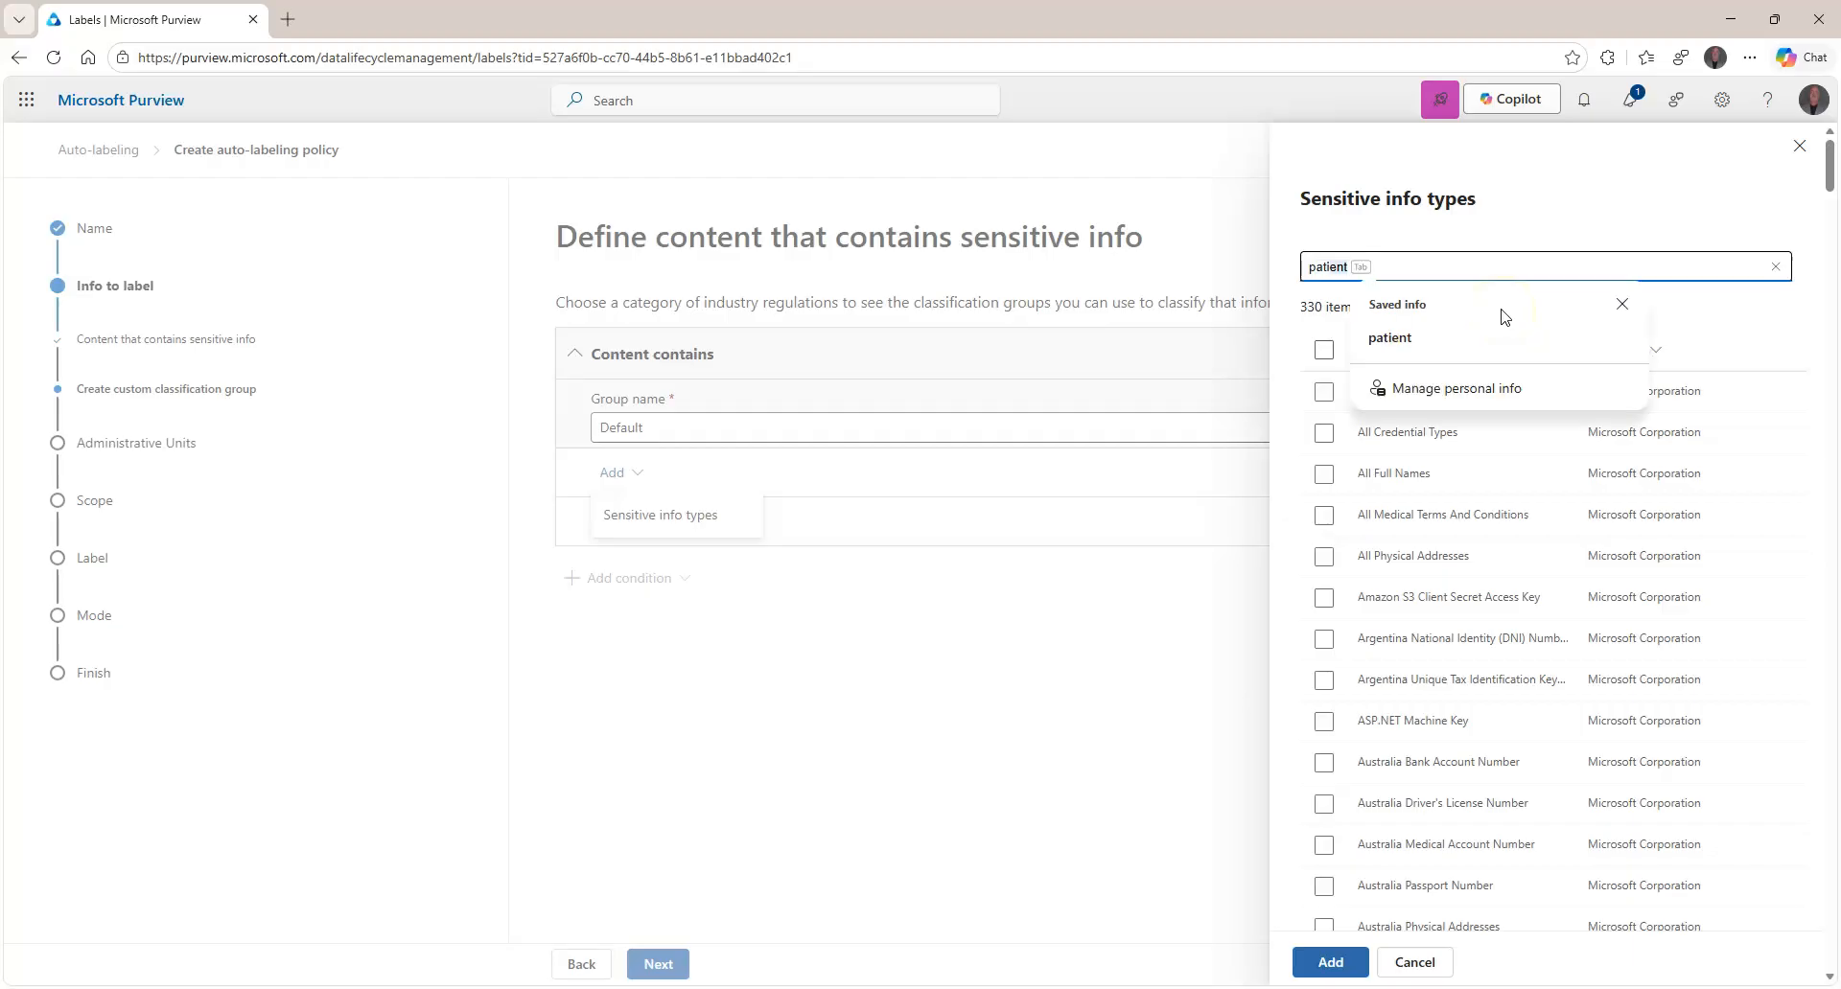
click(1417, 525)
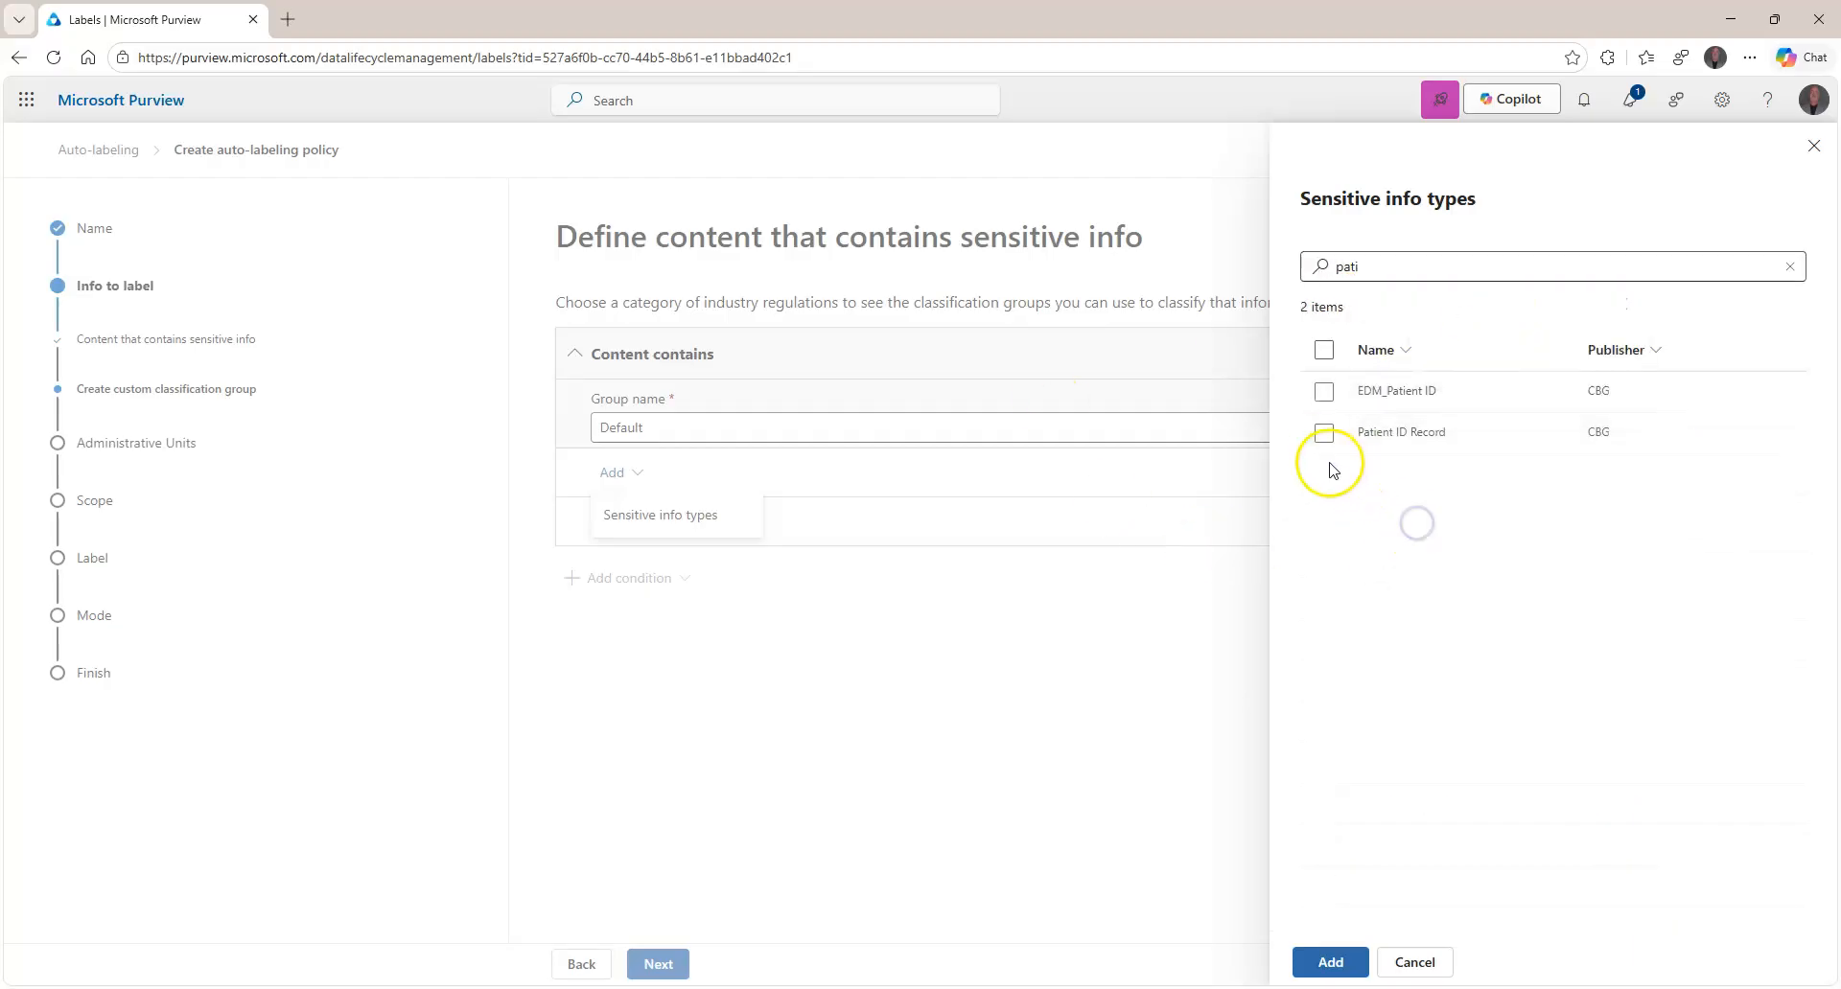
click(1323, 433)
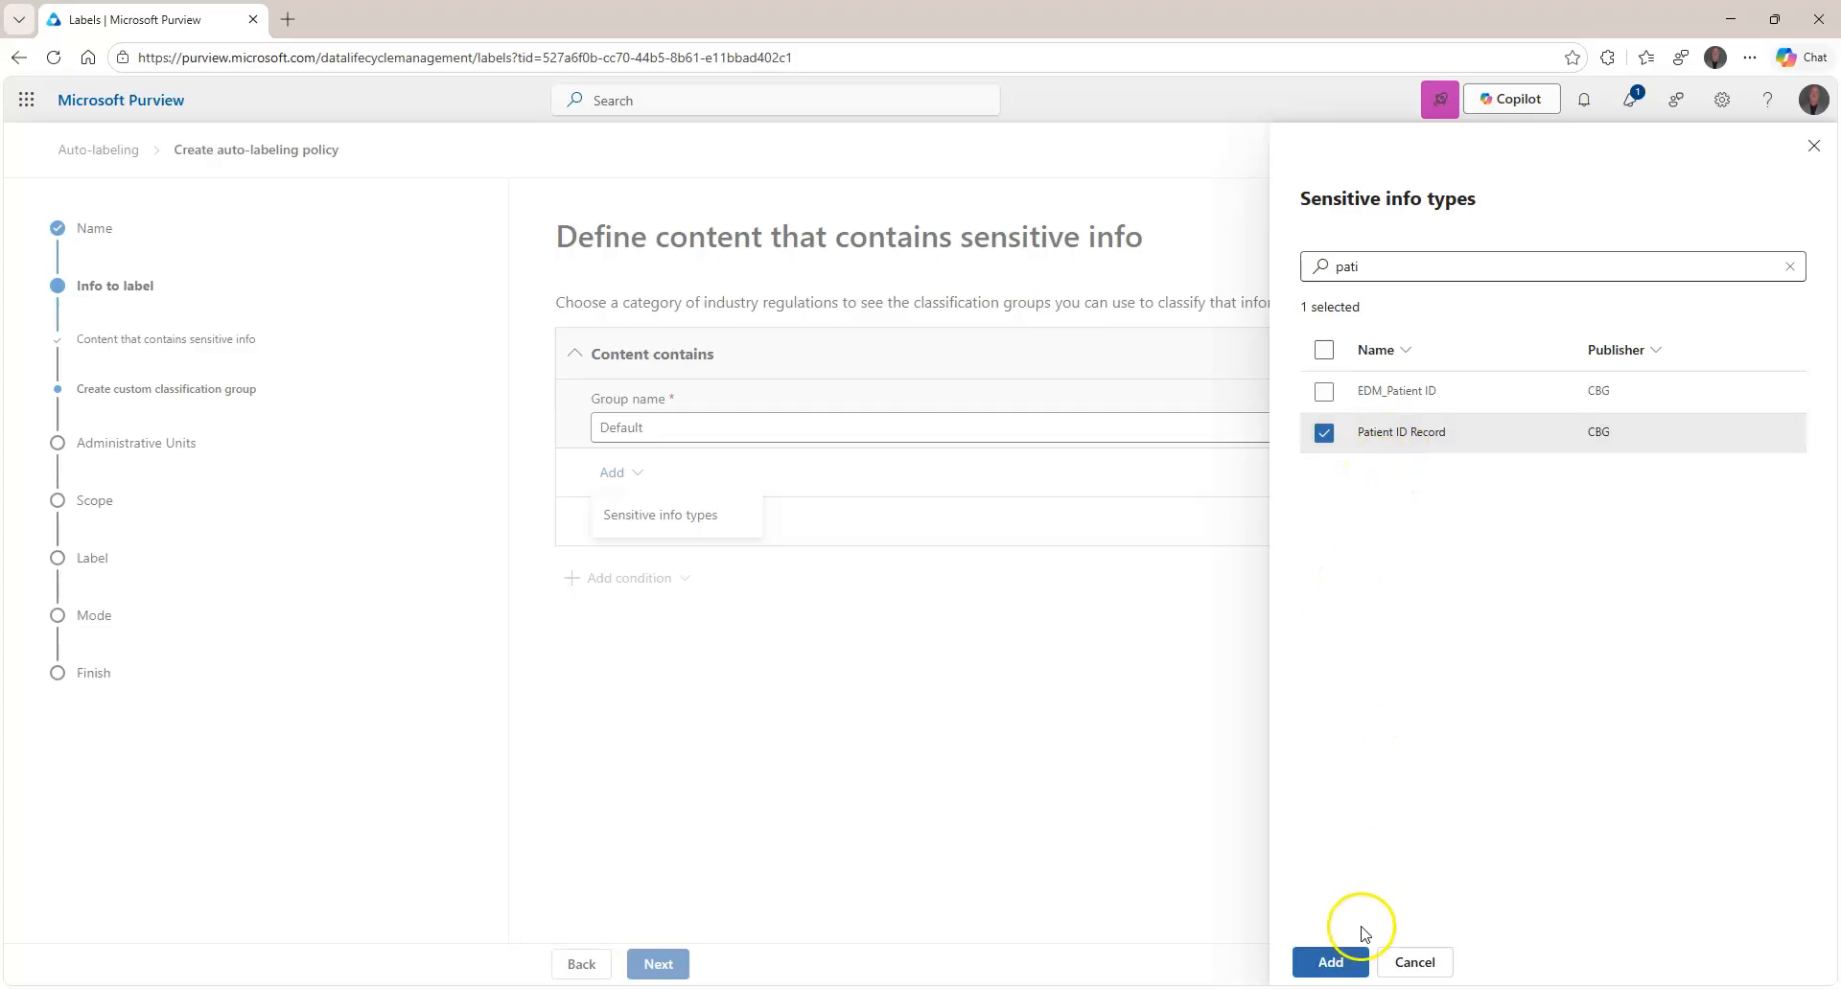
click(1325, 963)
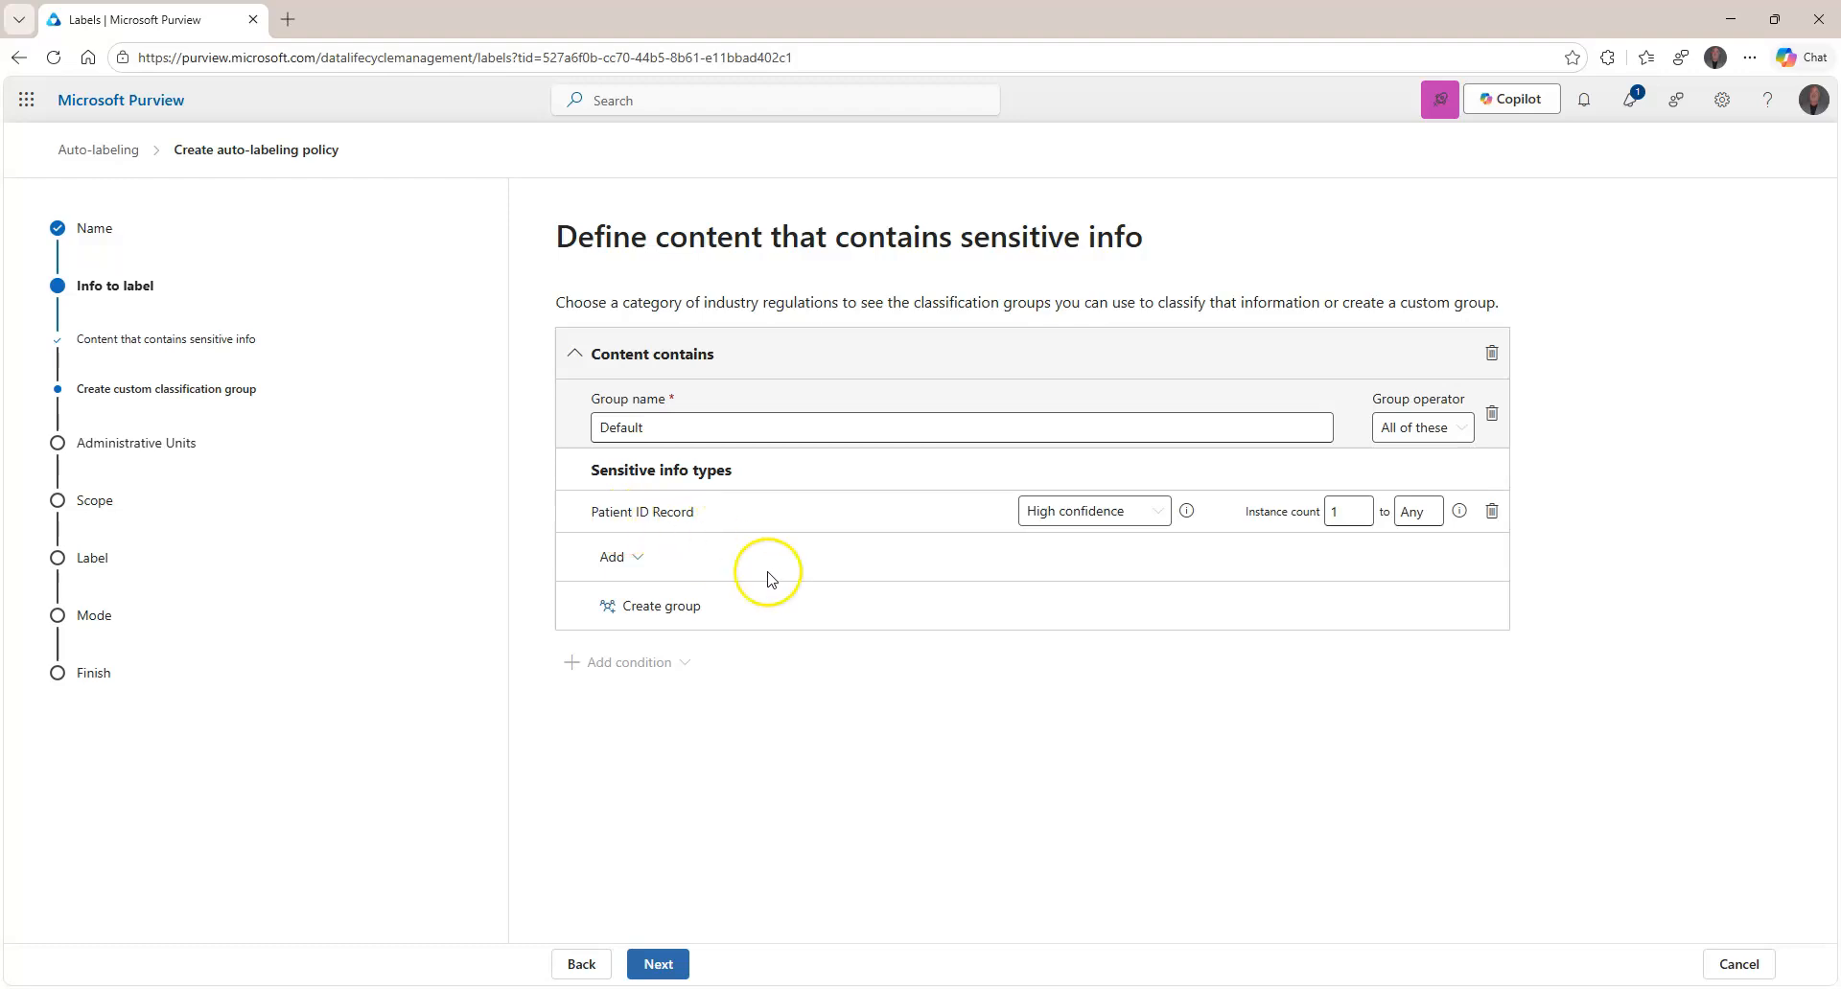
click(642, 969)
click(650, 964)
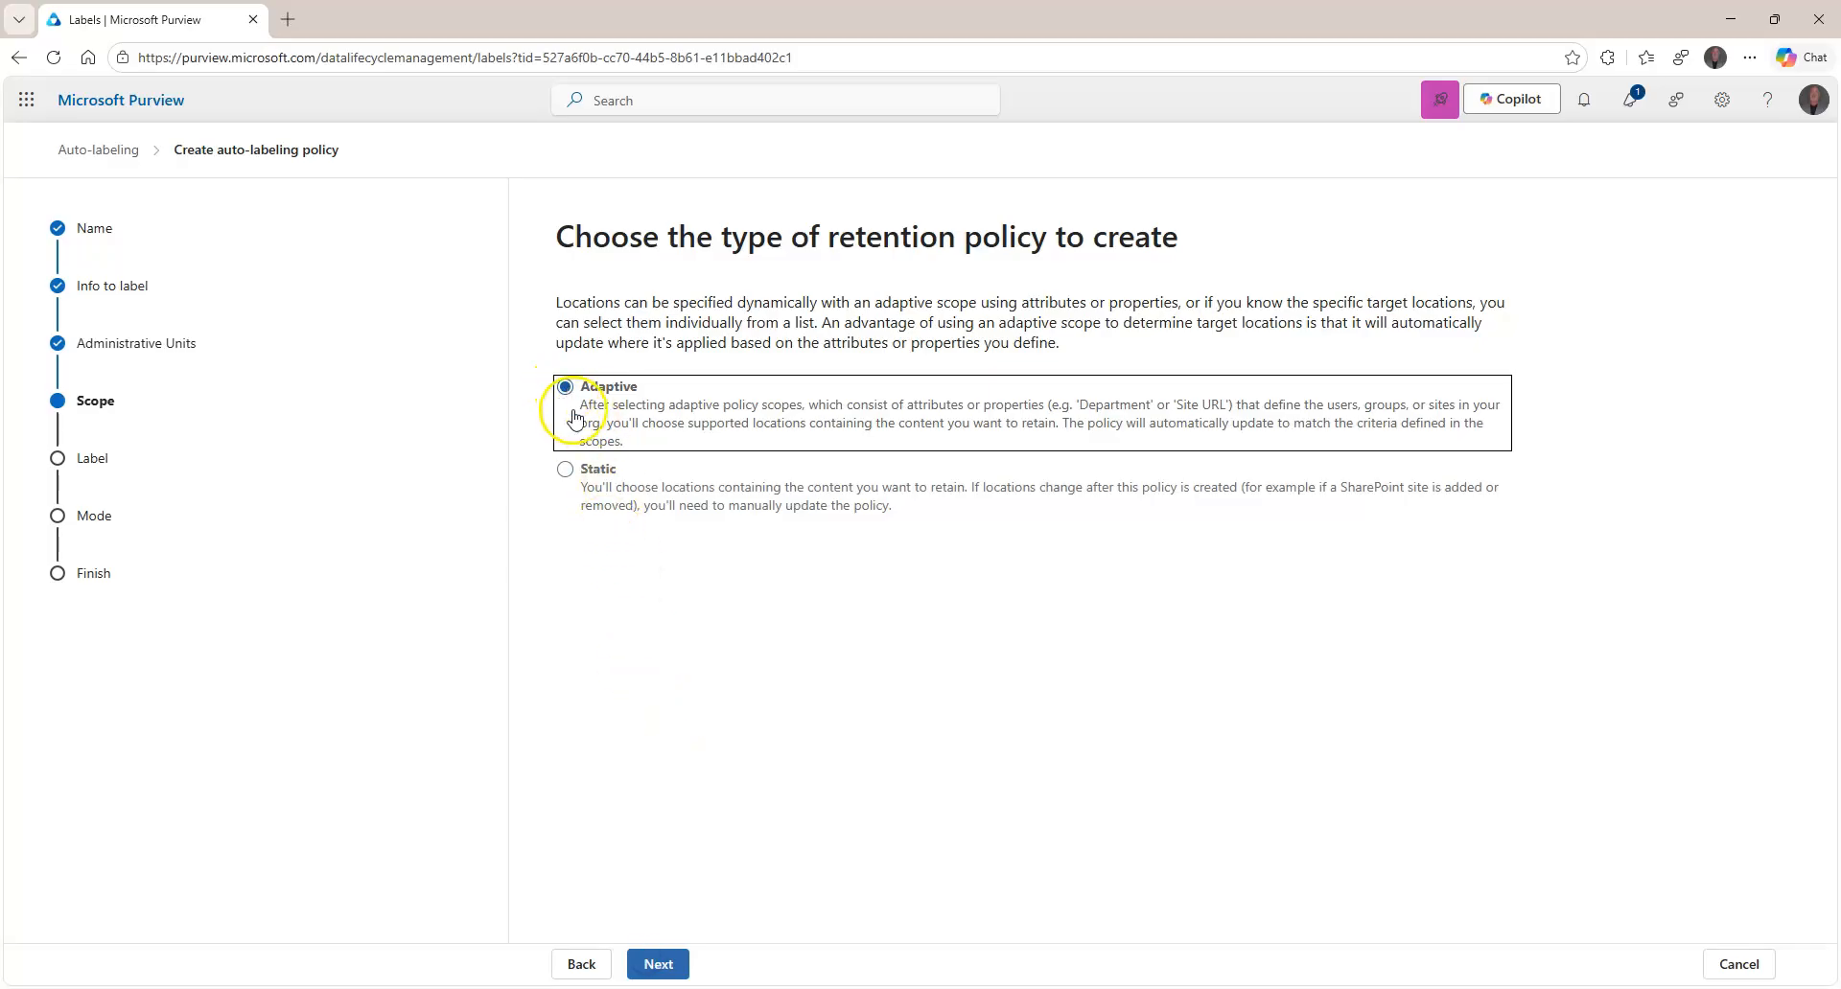
Make the retention policy adaptive and add the Executives Department scope.
click(623, 472)
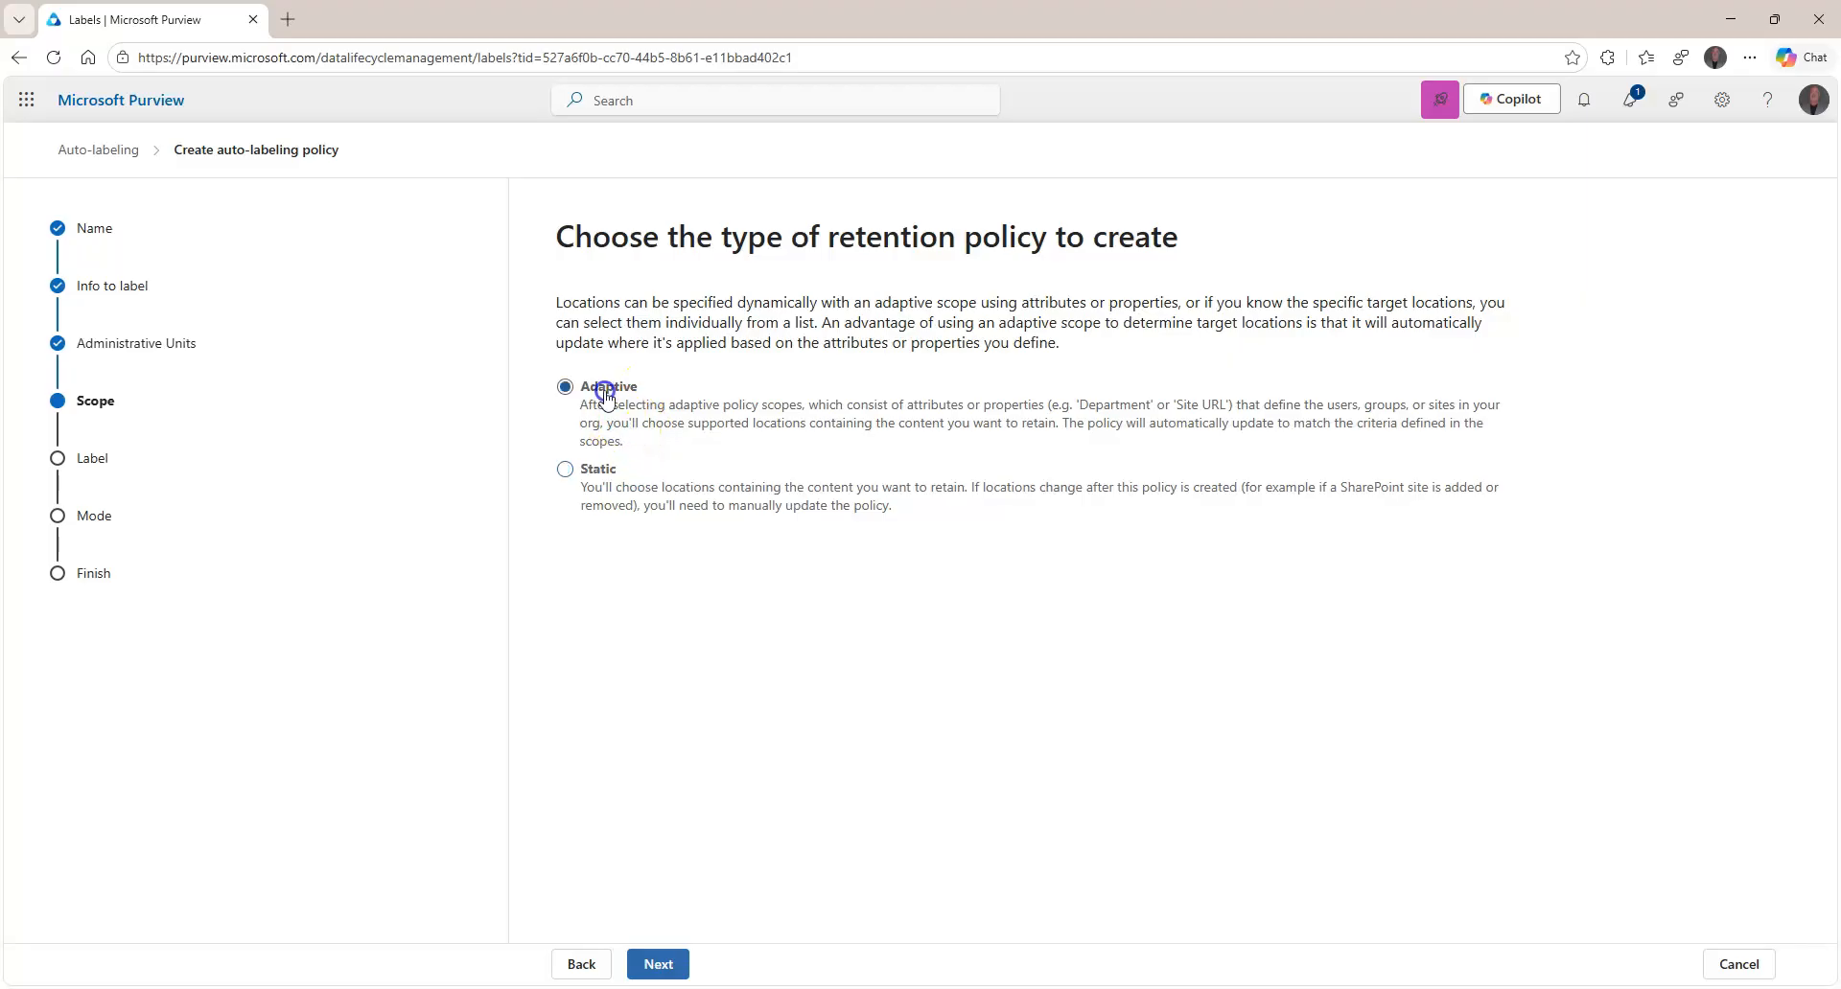
click(661, 966)
click(651, 482)
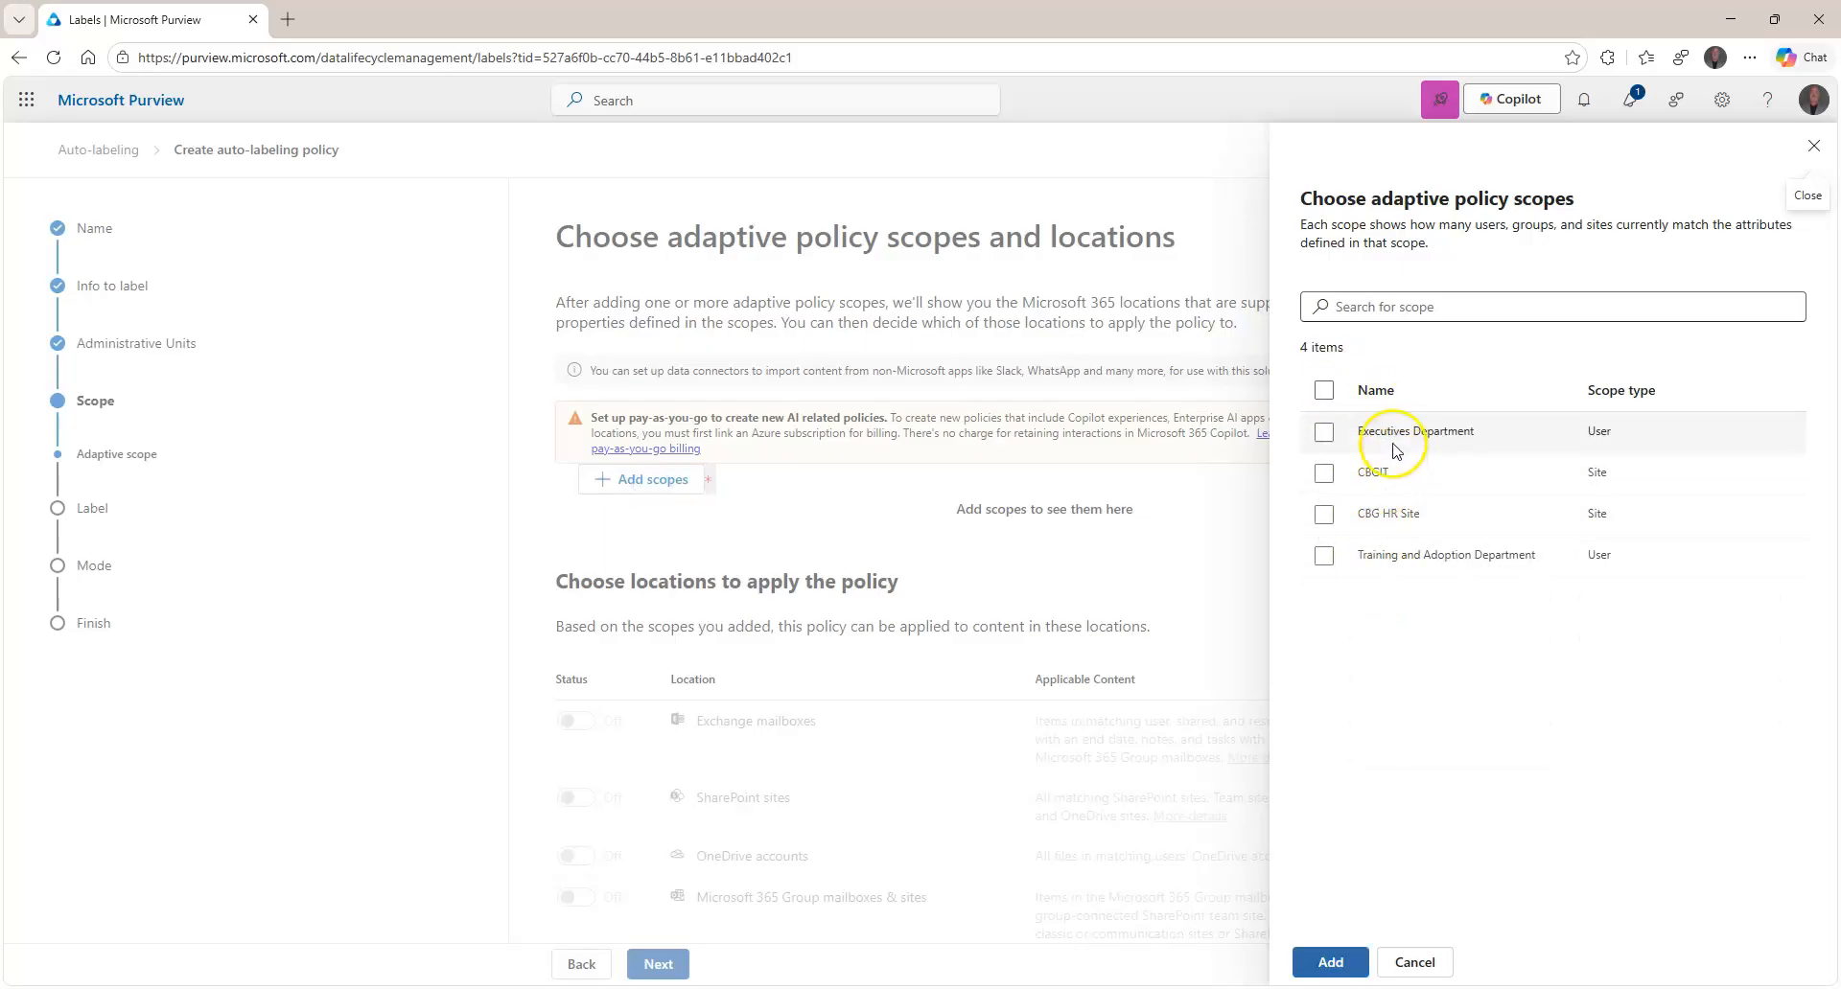
click(1397, 431)
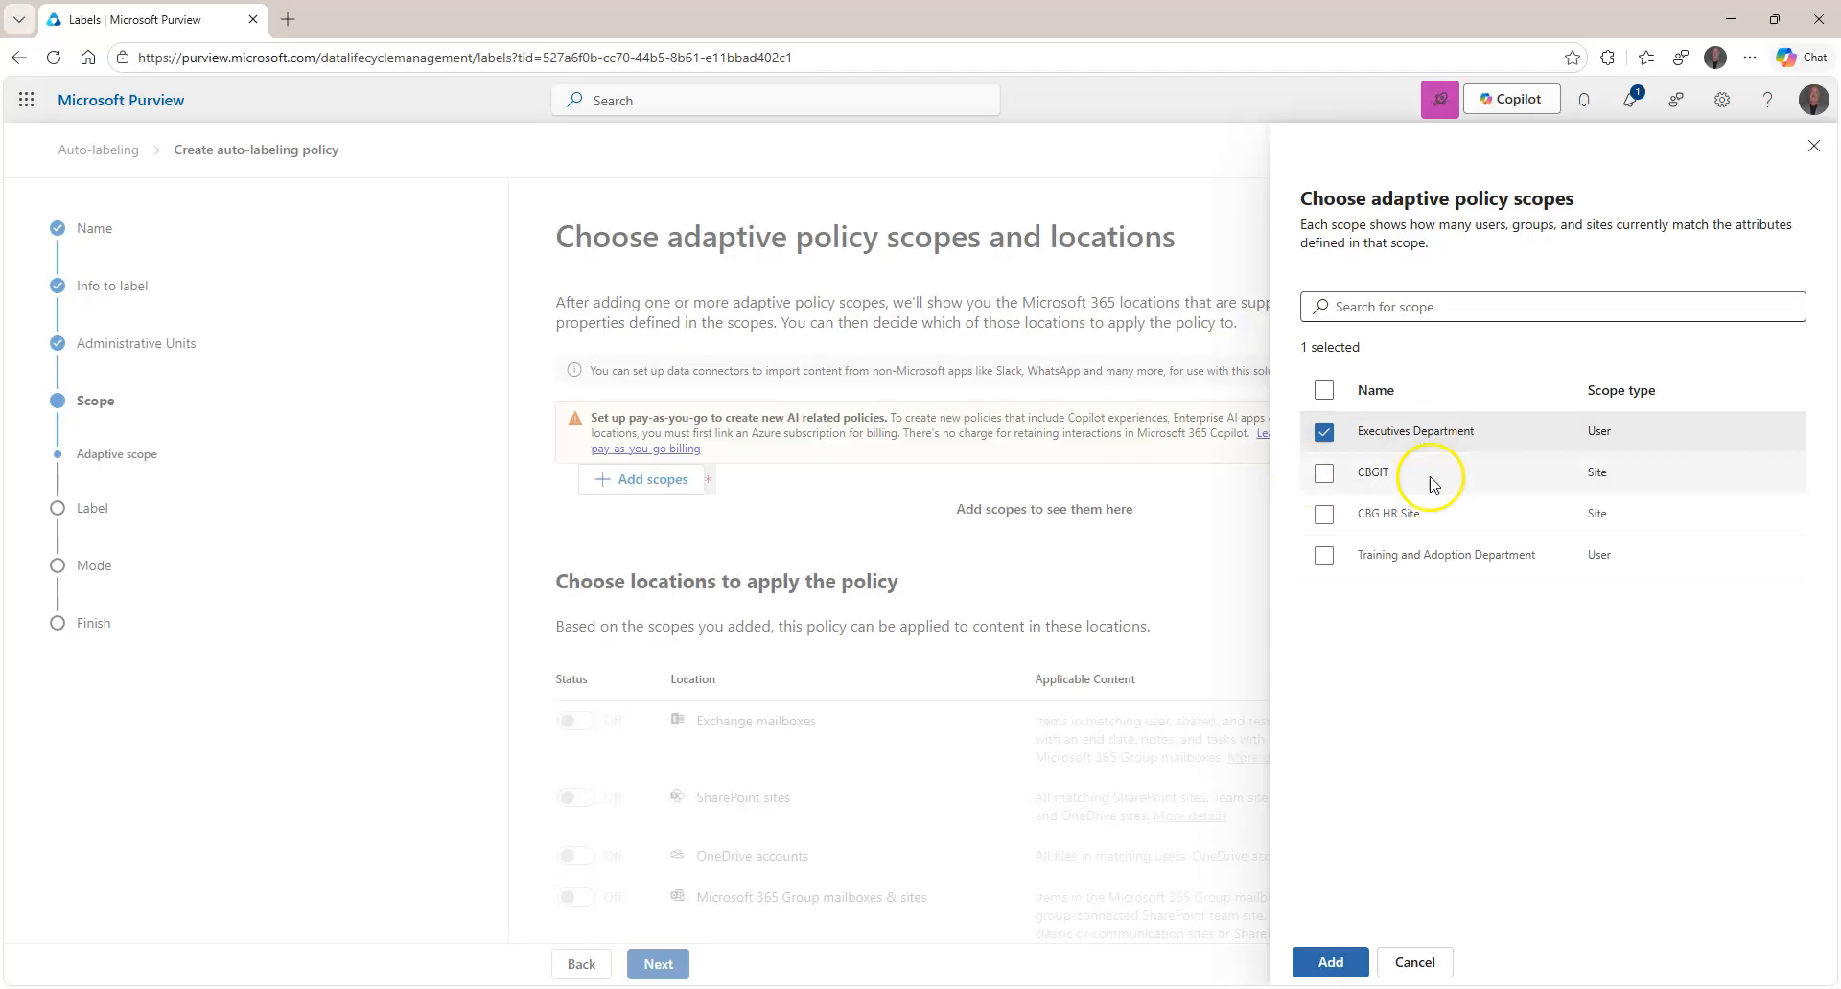
click(1333, 962)
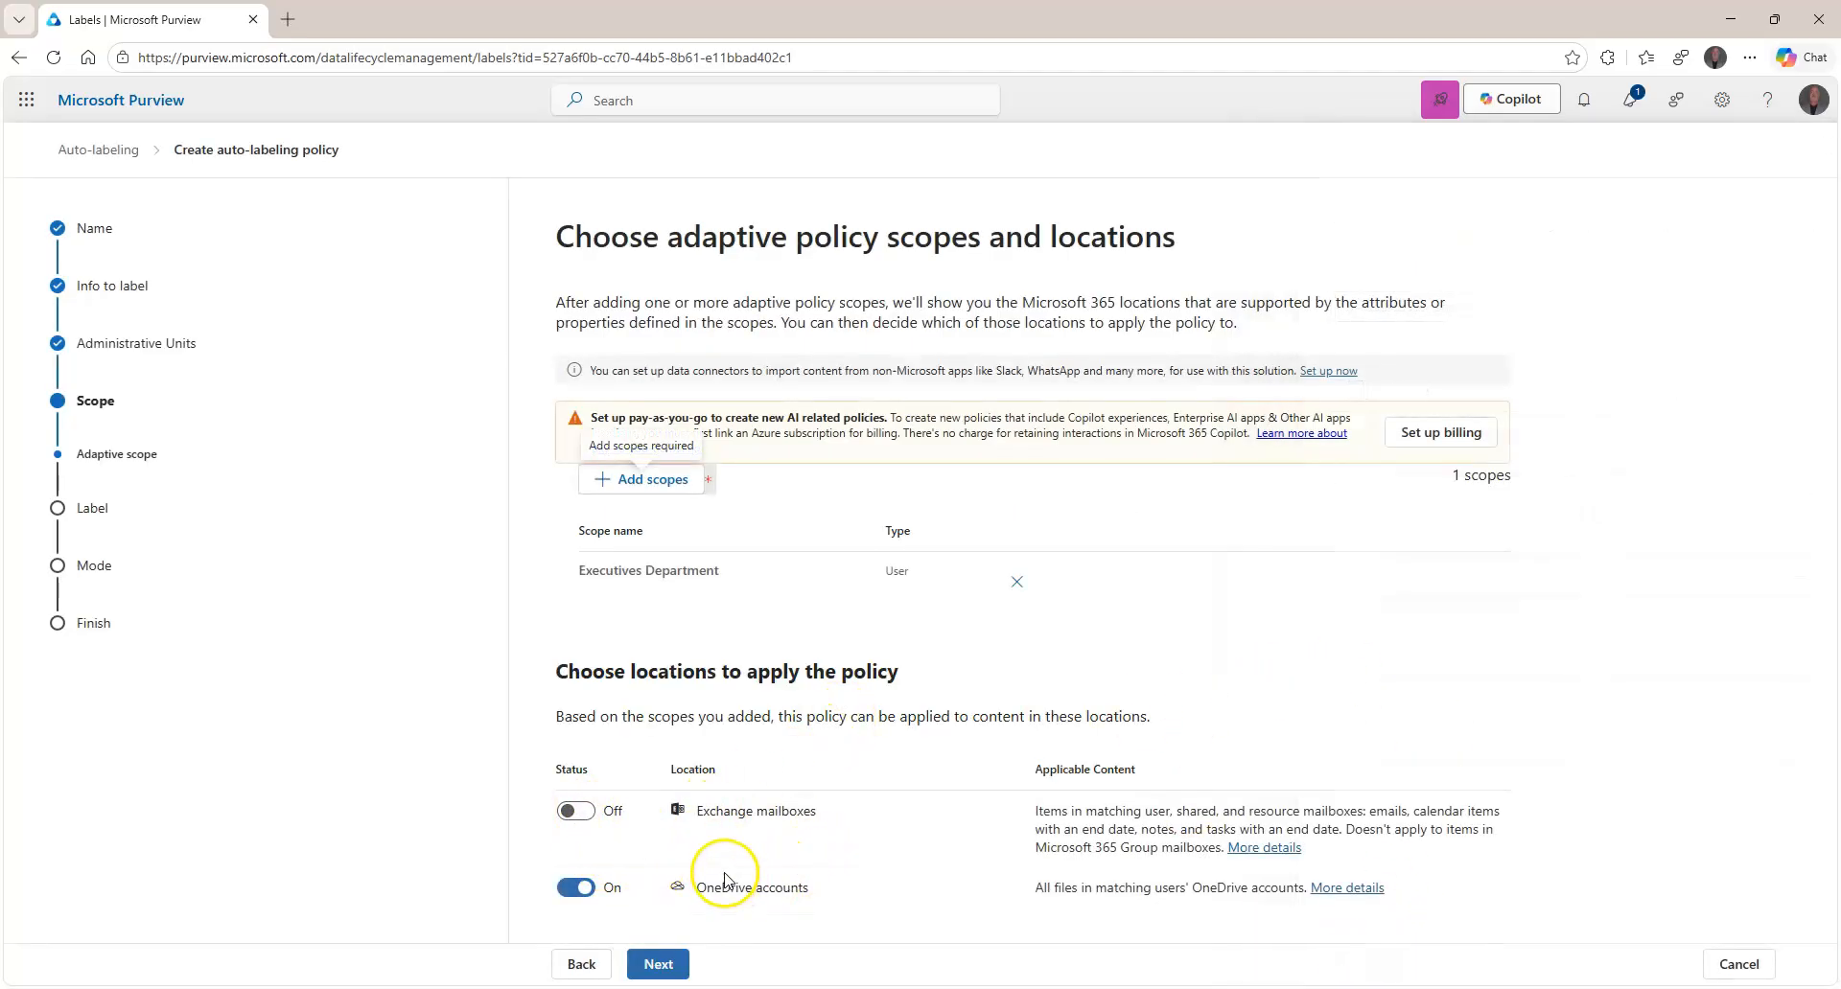
Turn Exchange mailboxes on and OneDrive accounts off, then advance to the Patient ID Retention Label step.
click(575, 811)
click(576, 888)
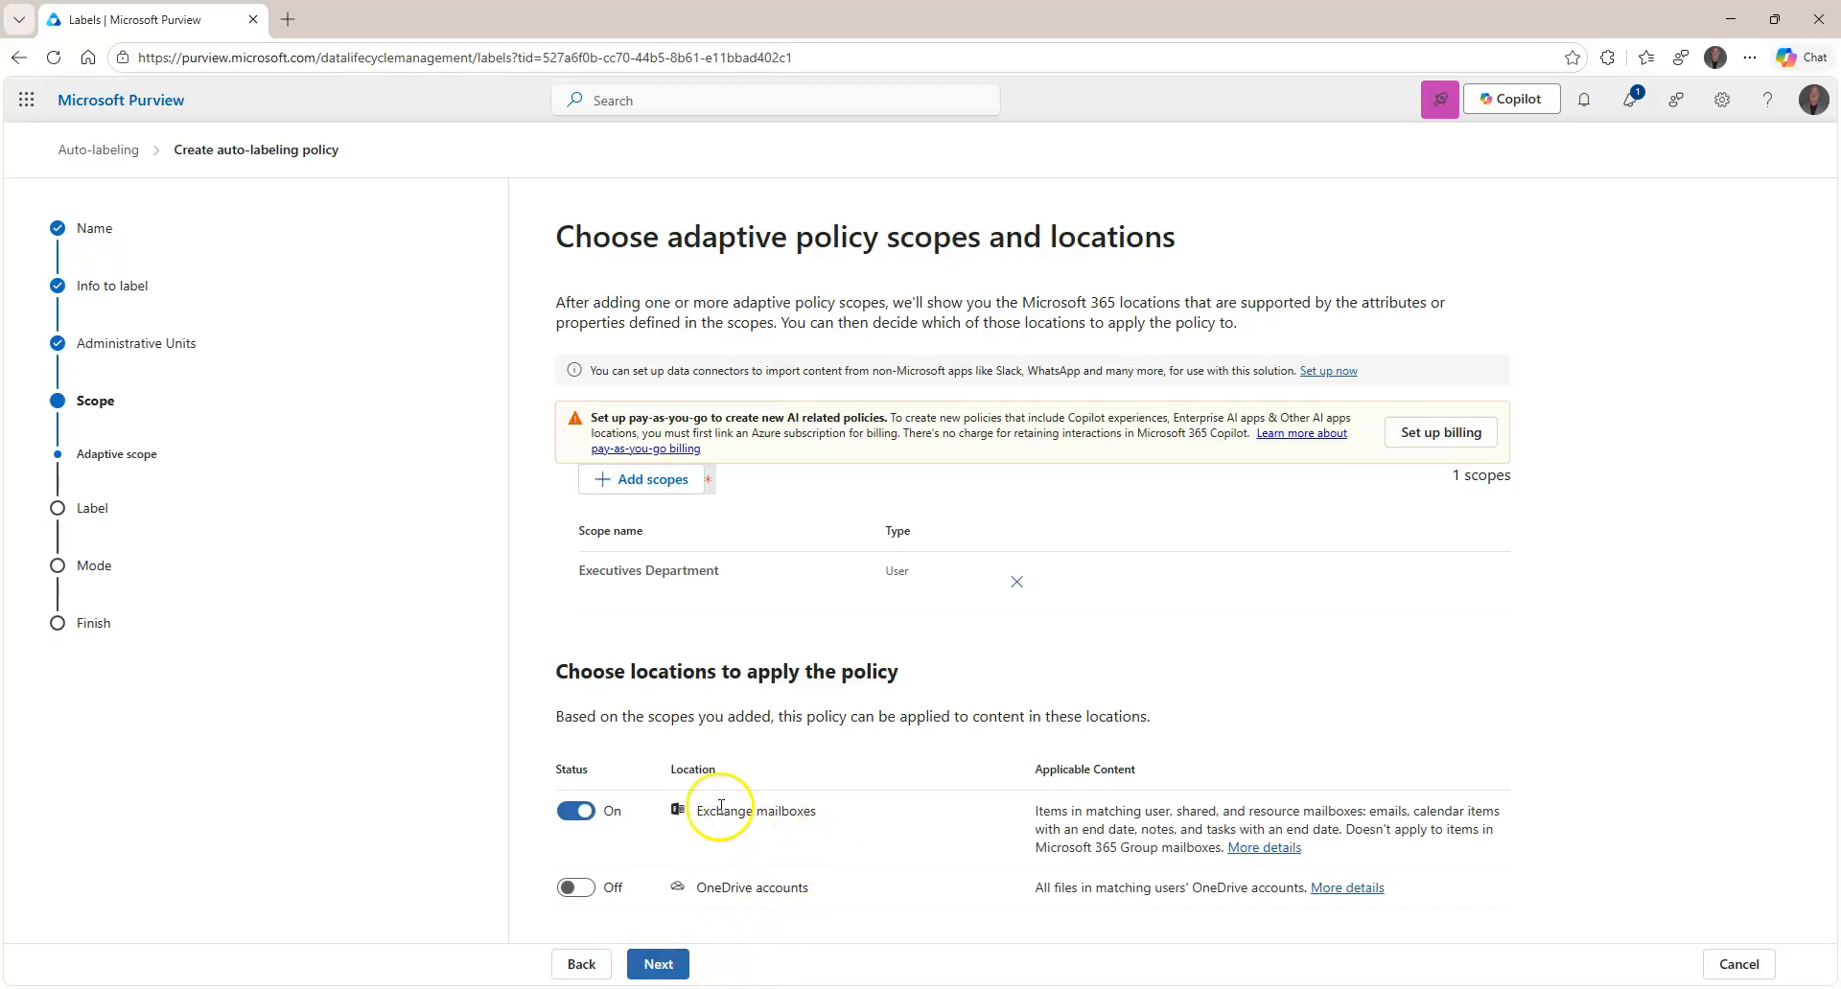
click(675, 963)
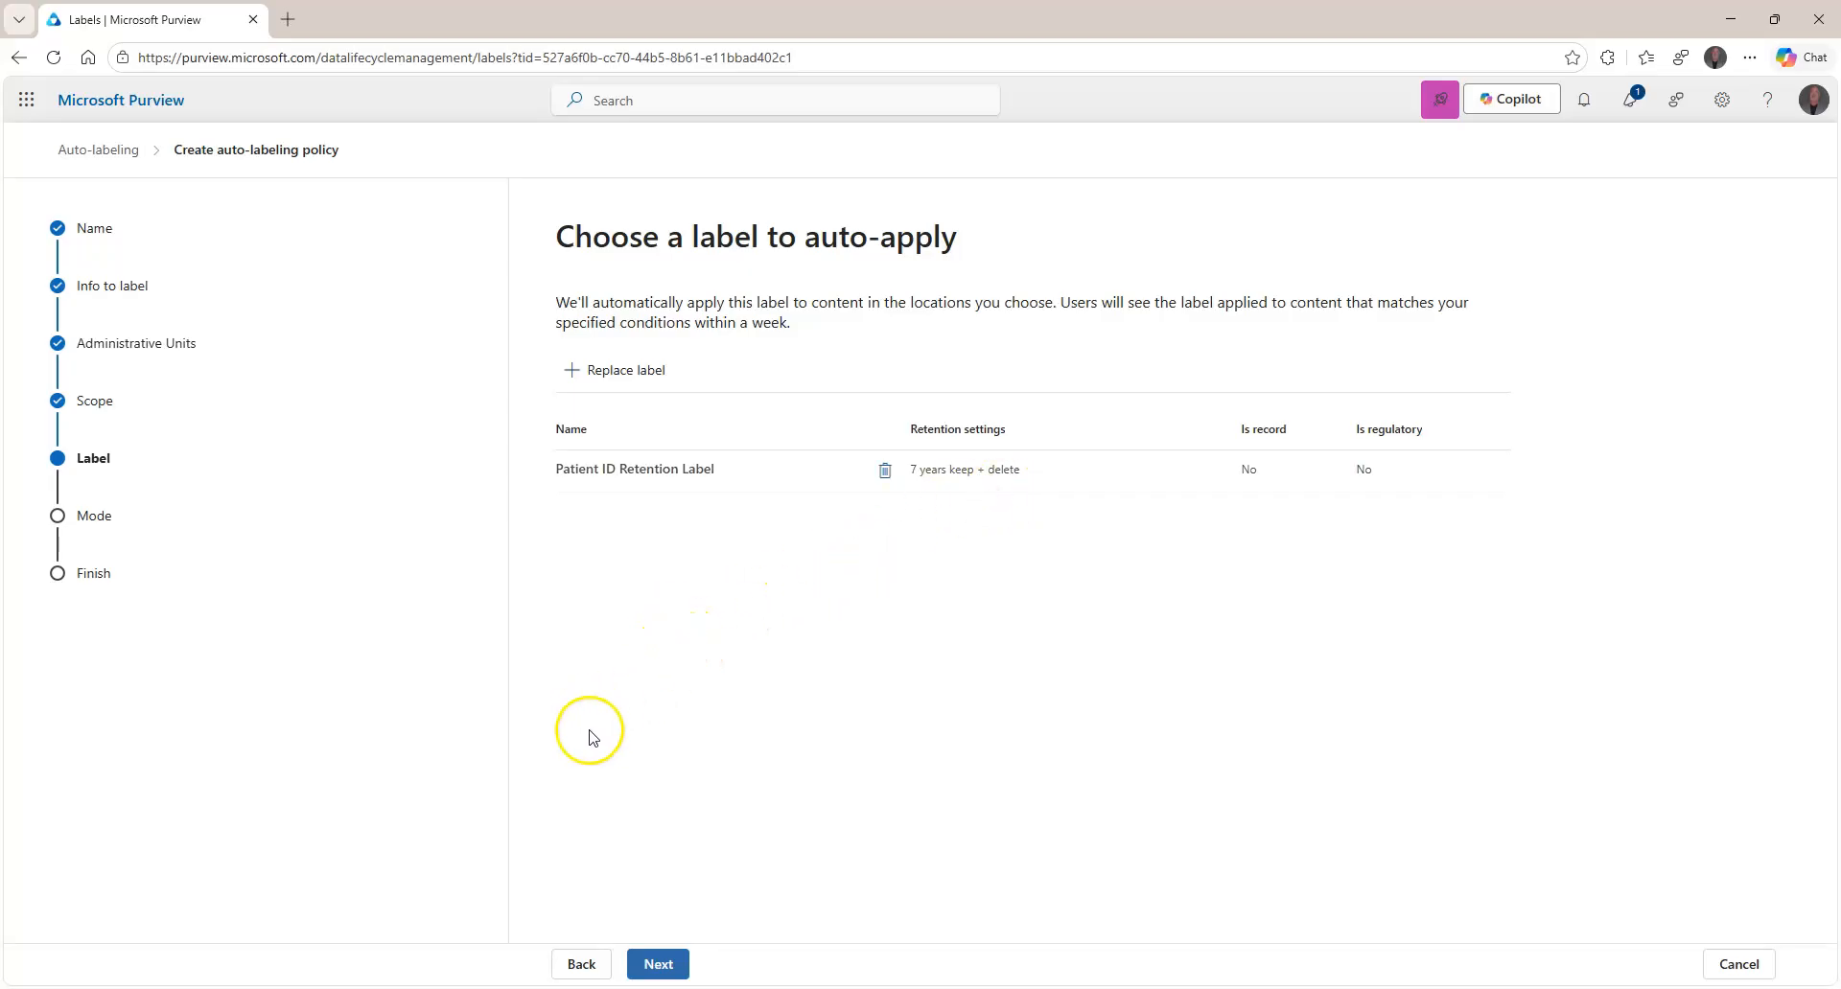
Keep the Patient ID Retention Label and run the policy in simulation before enforcing it.
click(668, 967)
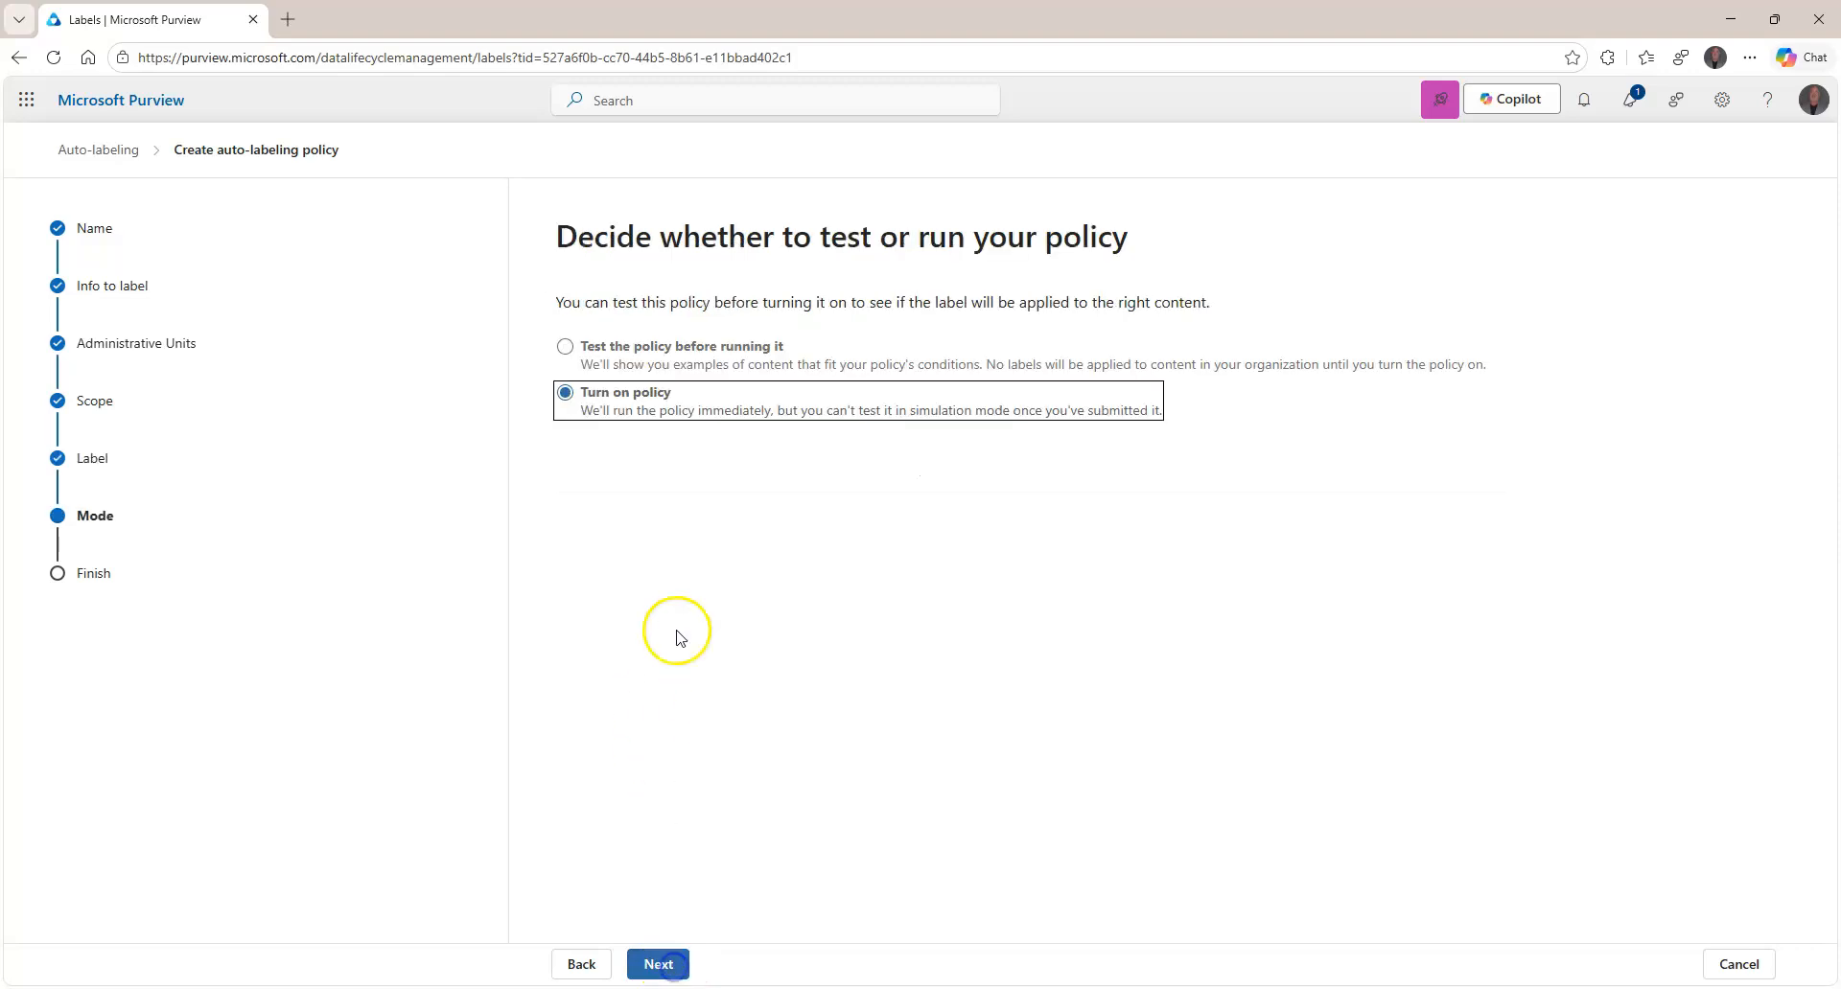
click(640, 352)
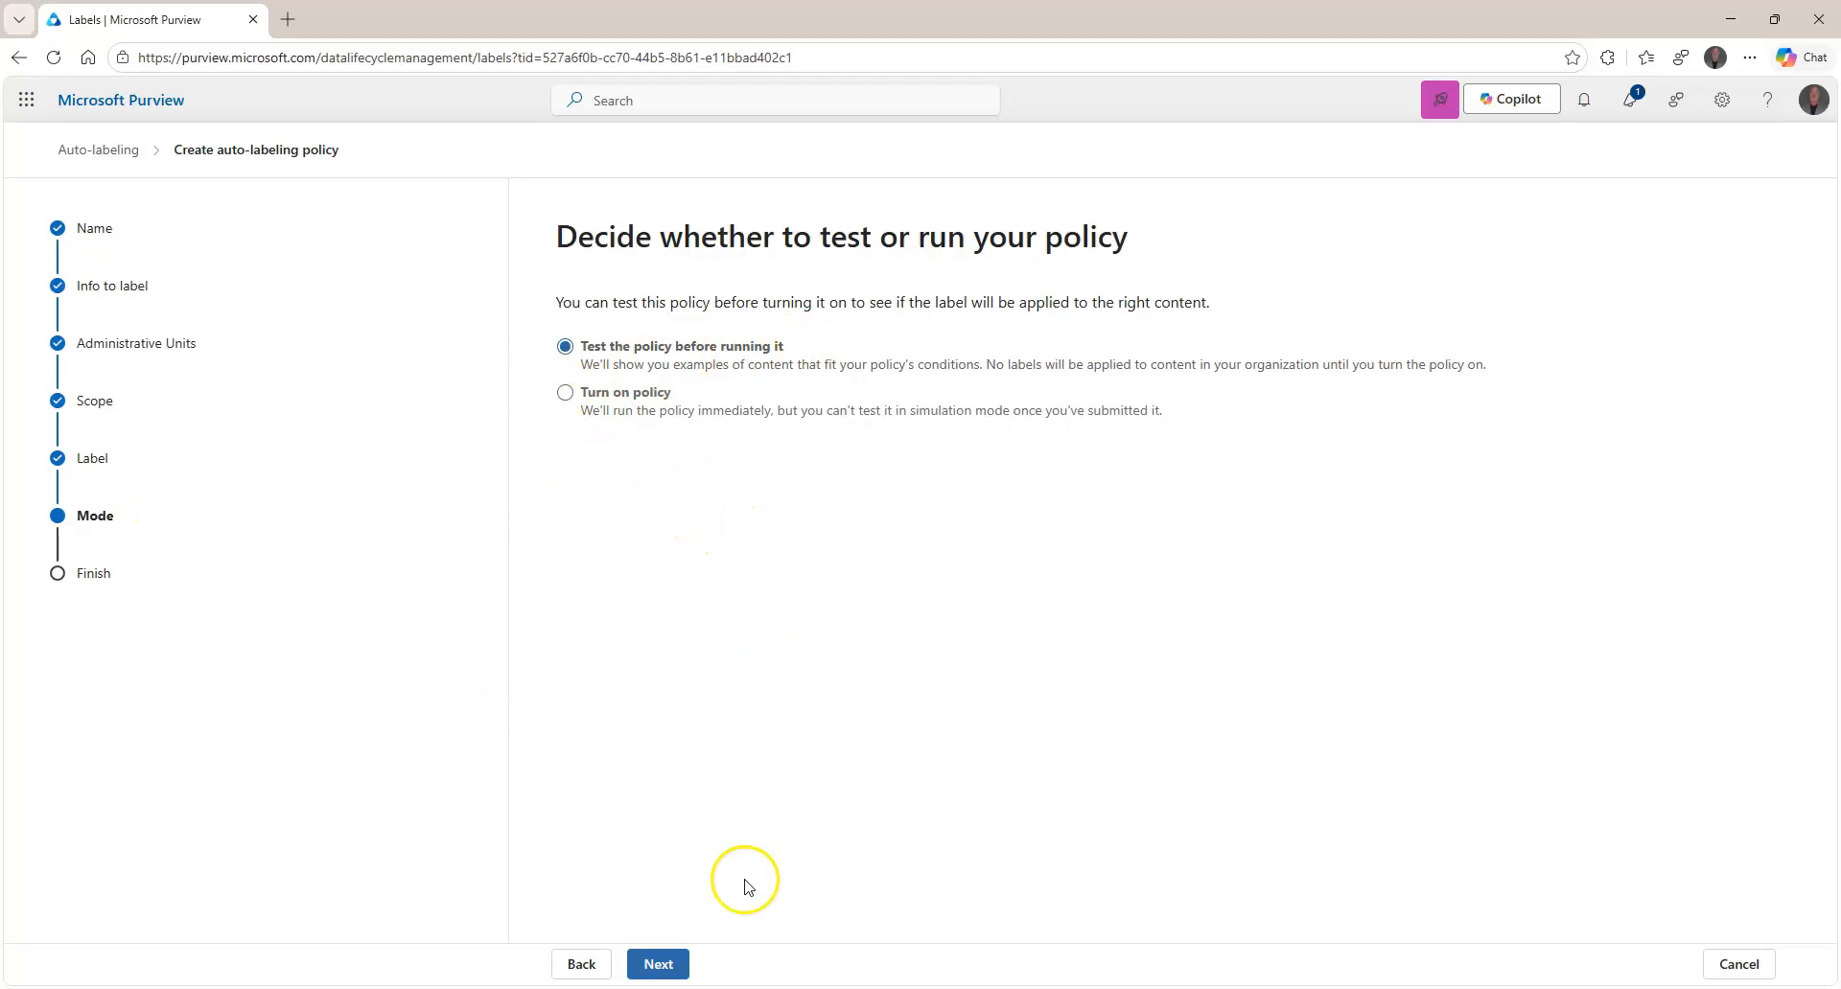
click(671, 962)
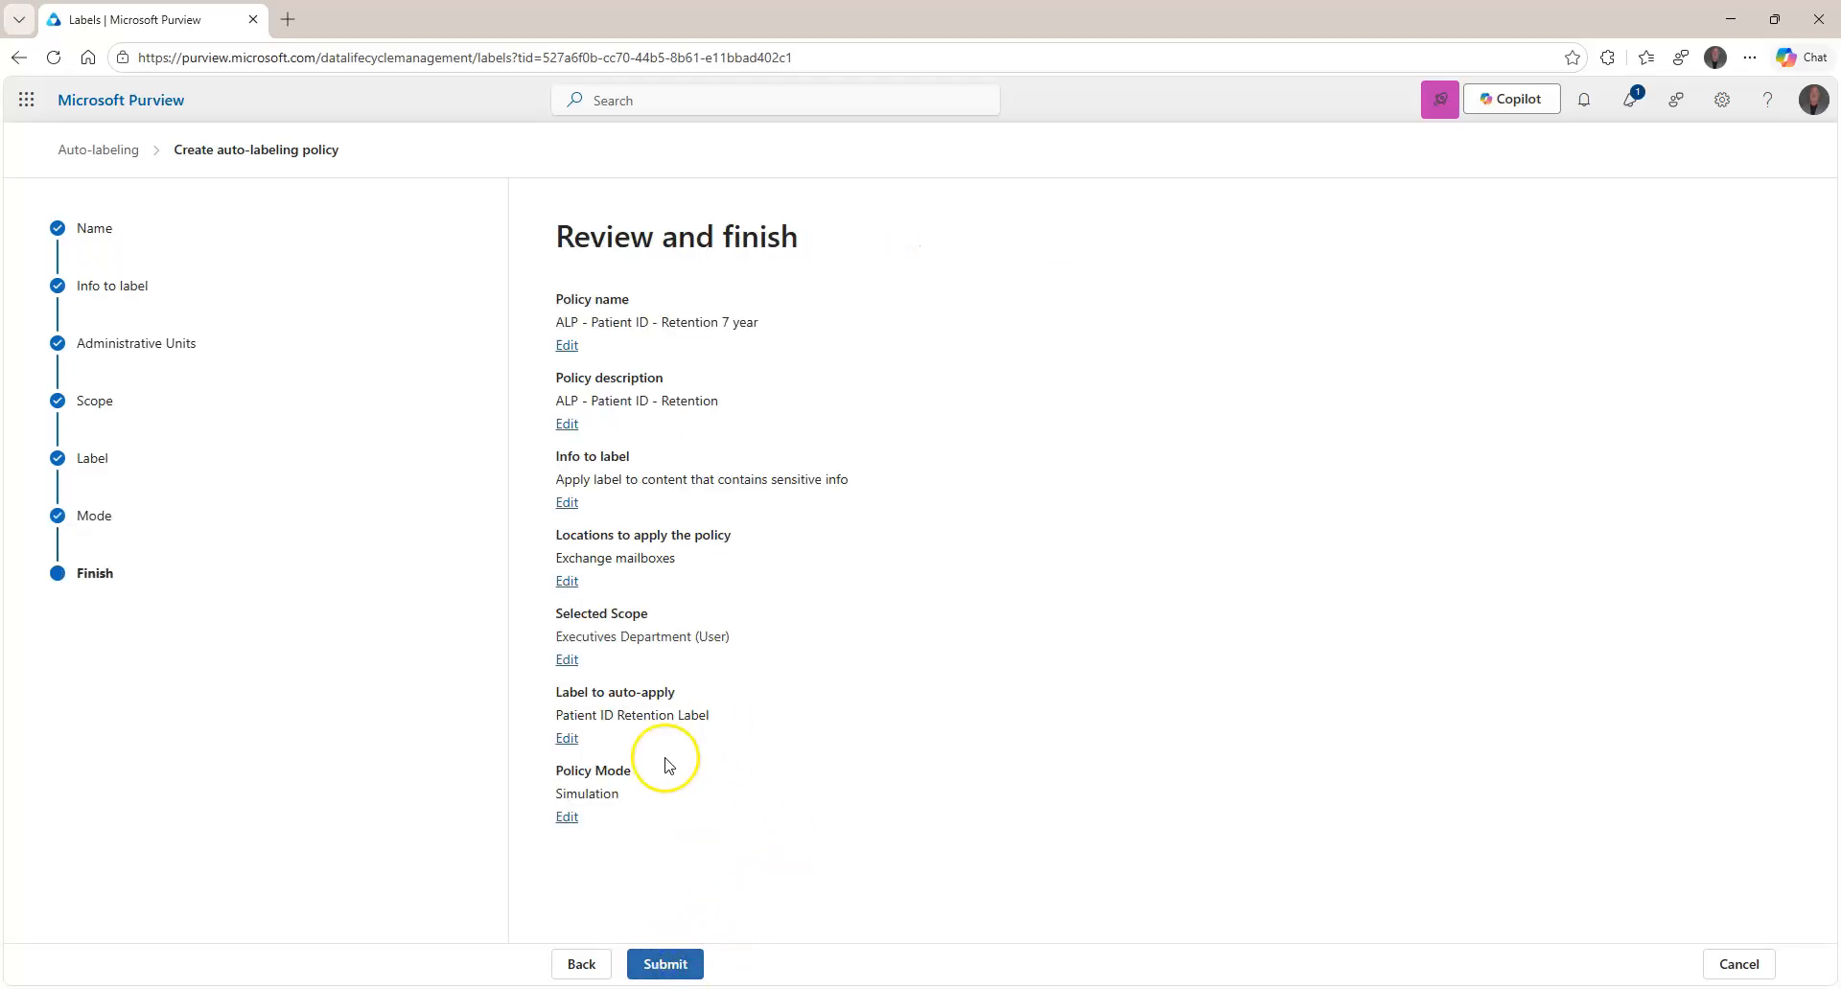
Submit the simulation policy twice, ending in a Client Error that 'ALP - Patient ID - Retention 7 year' already exists.
click(666, 964)
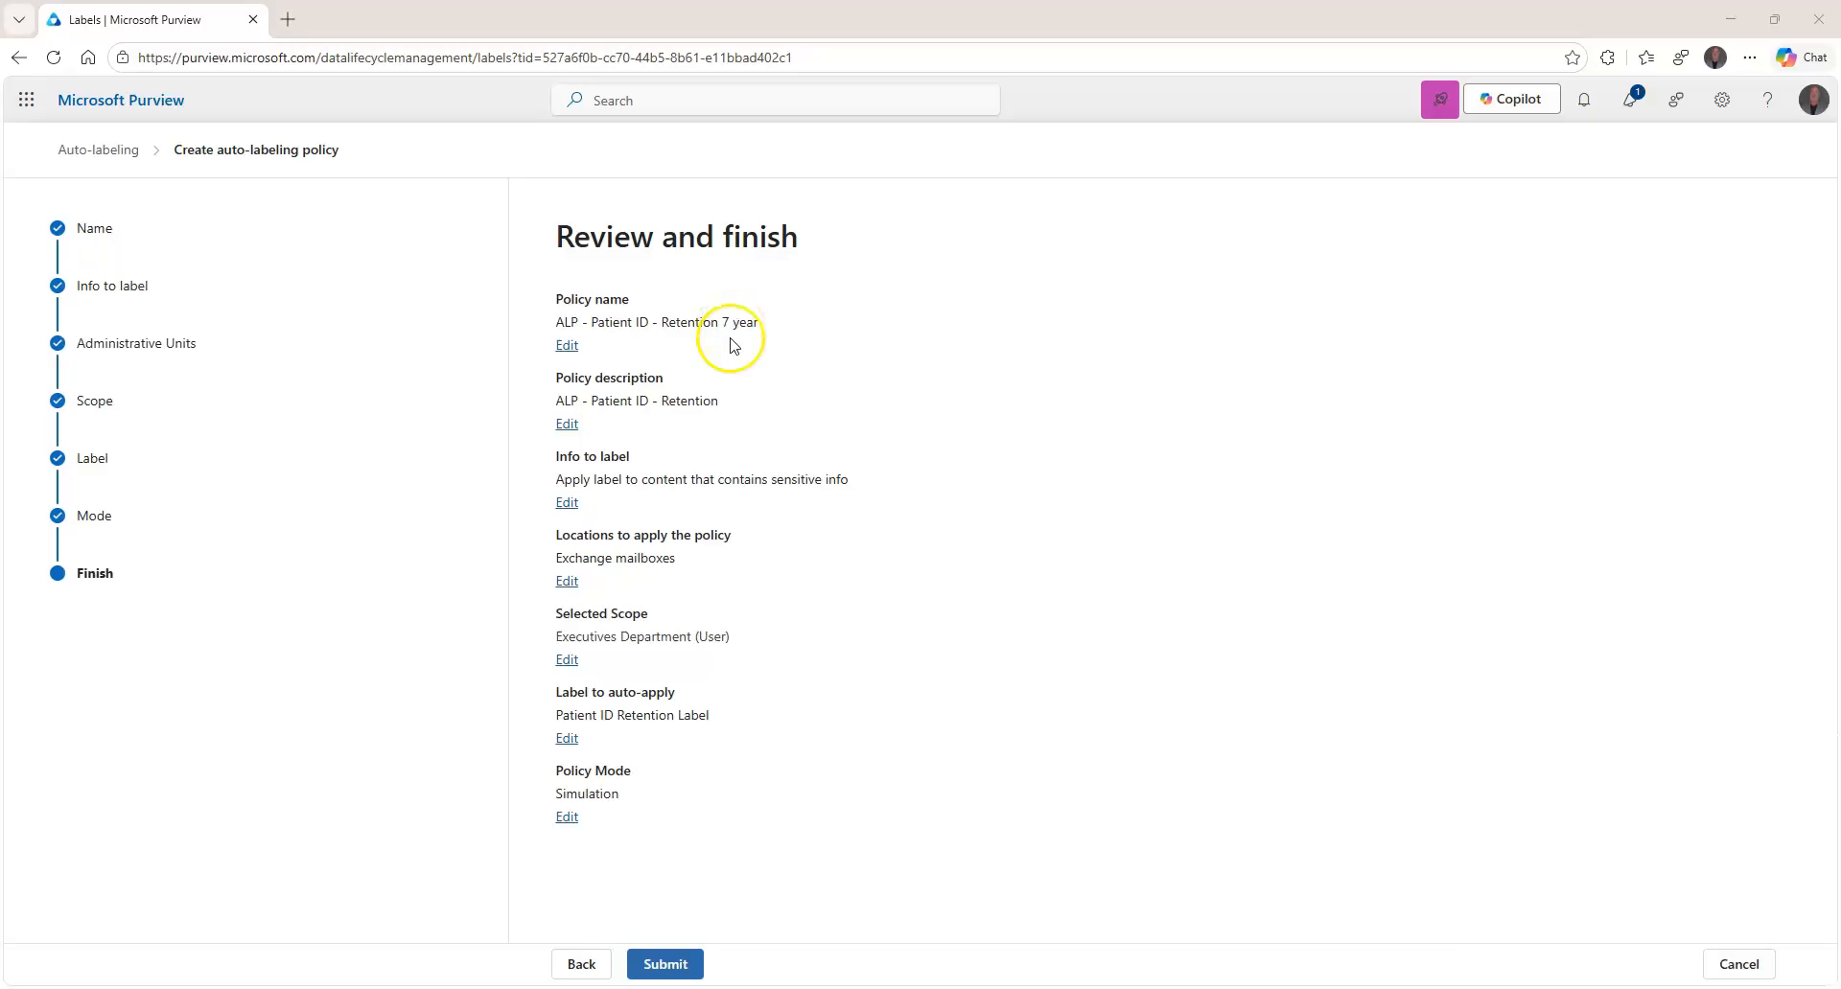
drag(686, 562, 554, 558)
click(860, 422)
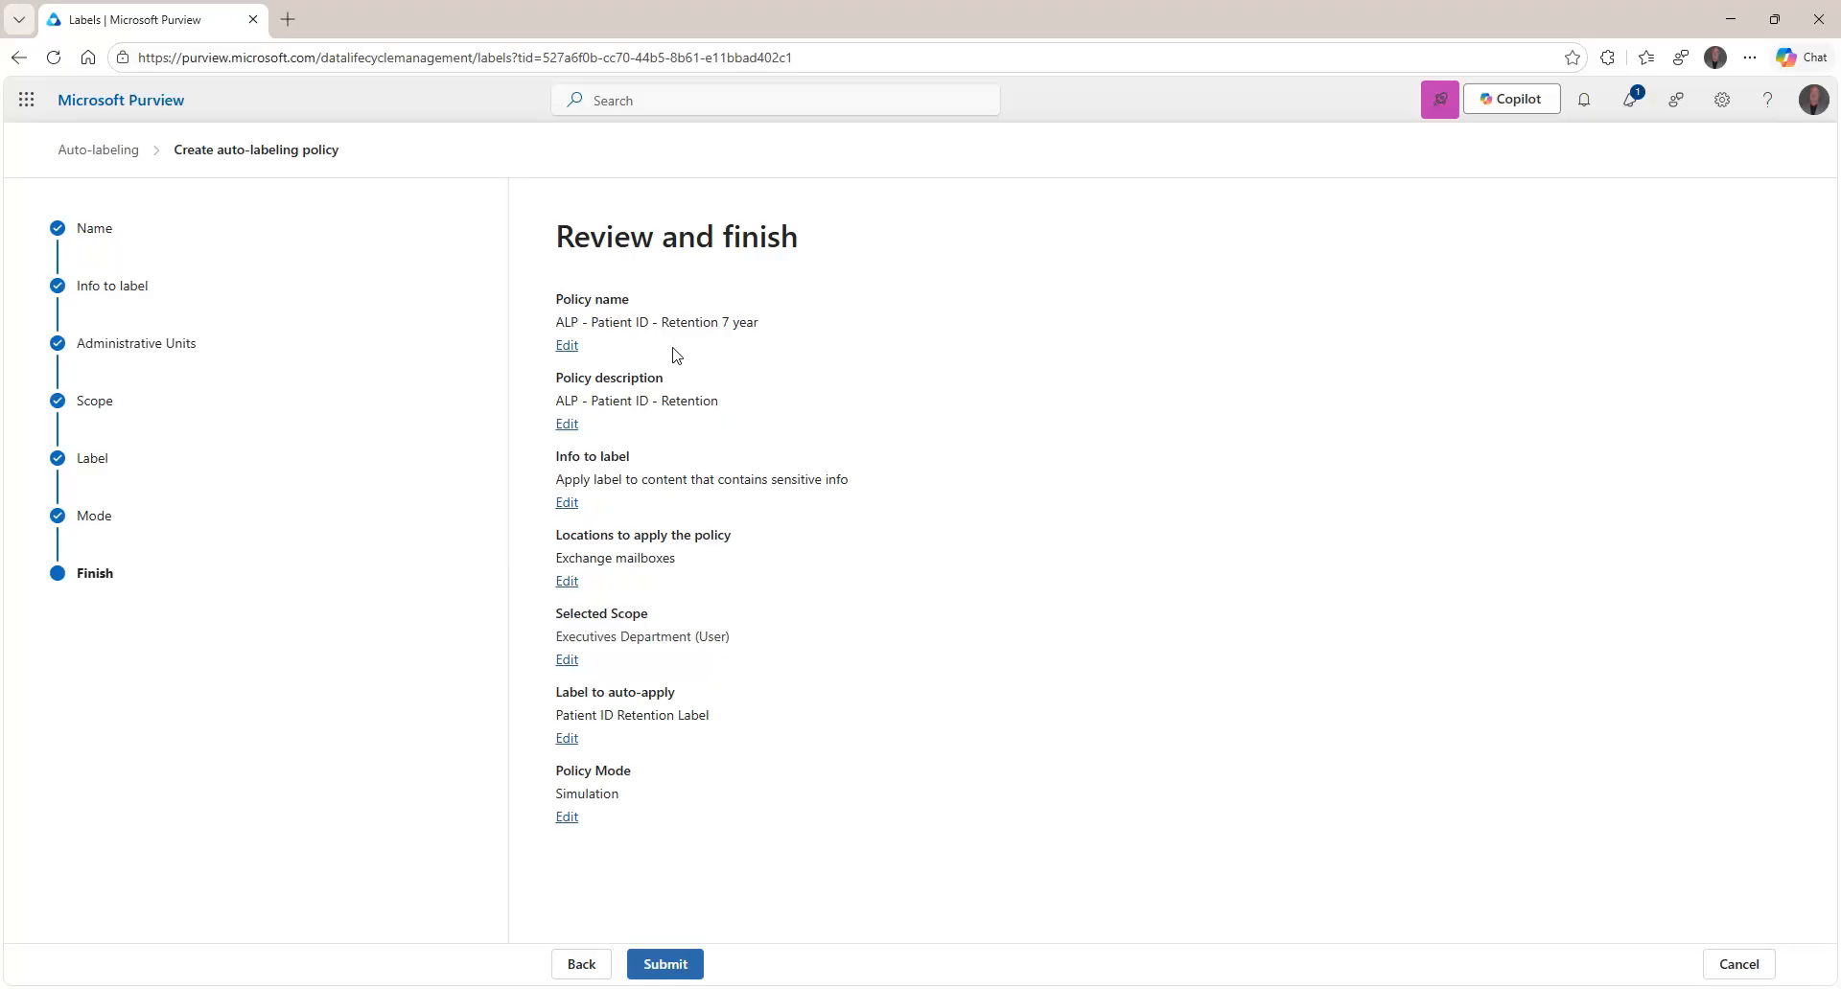
click(661, 966)
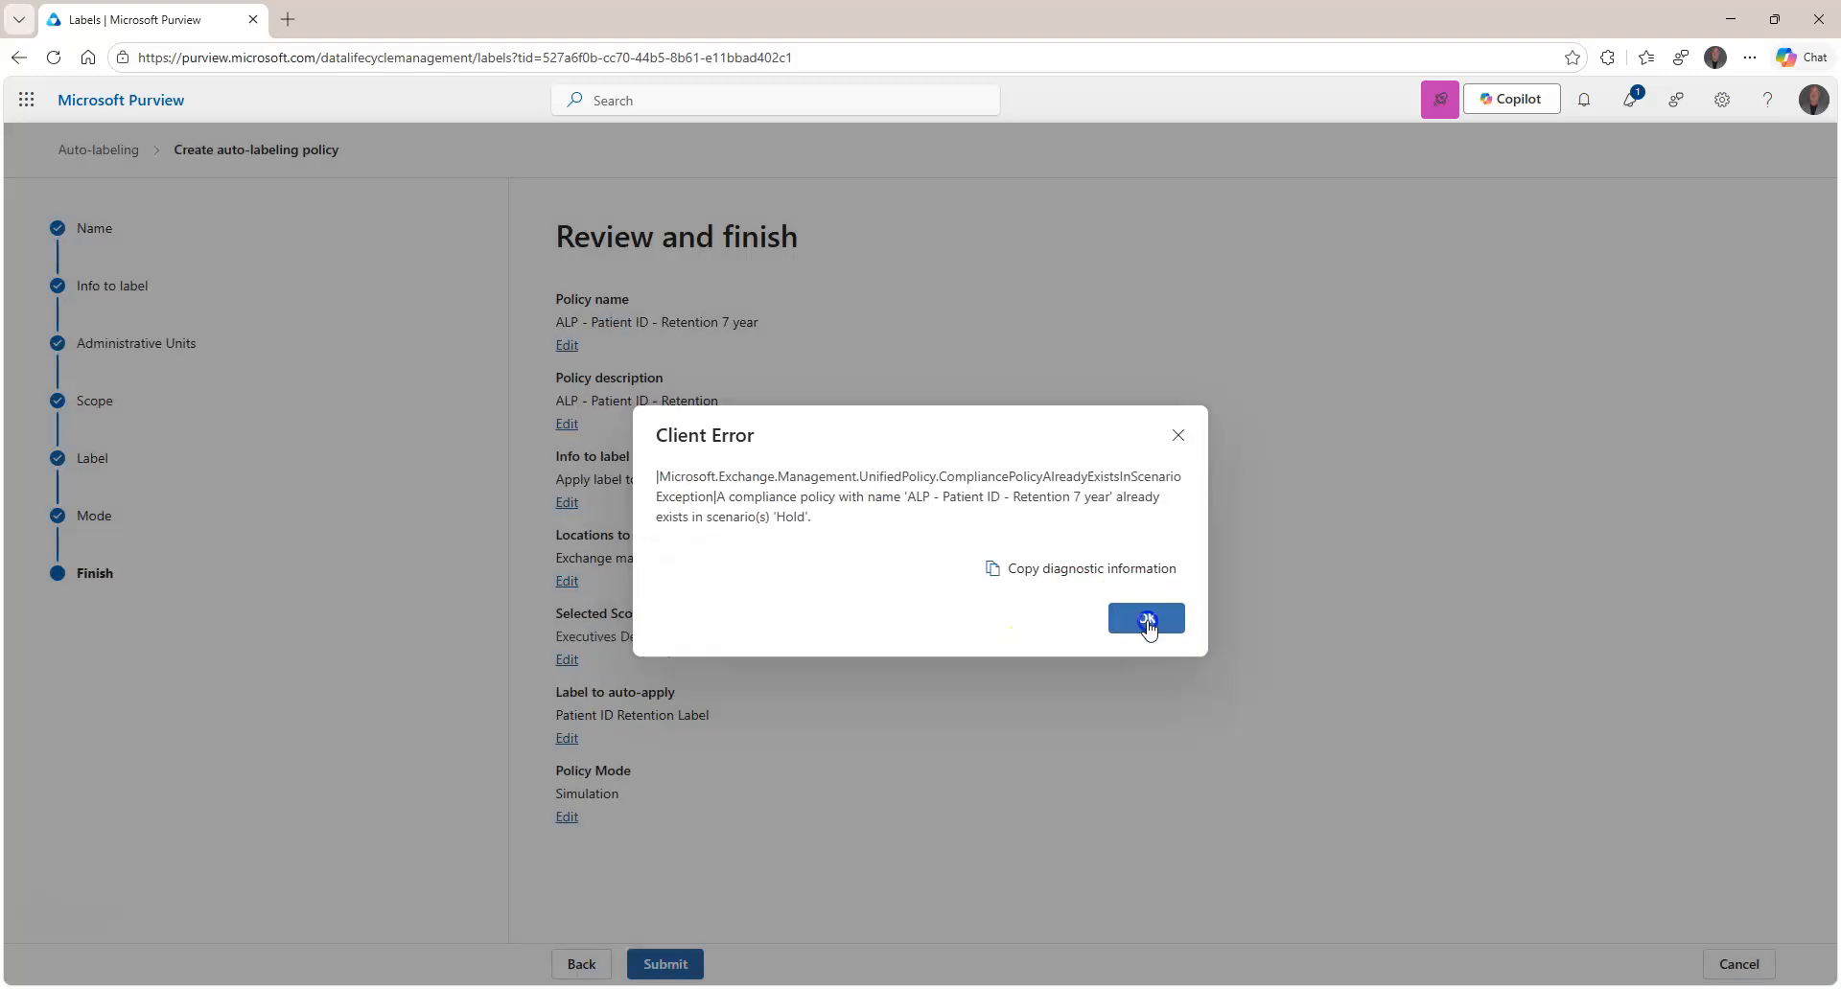
Dismiss the duplicate-name errors after one more retry, then cancel the wizard and confirm Yes.
click(1179, 625)
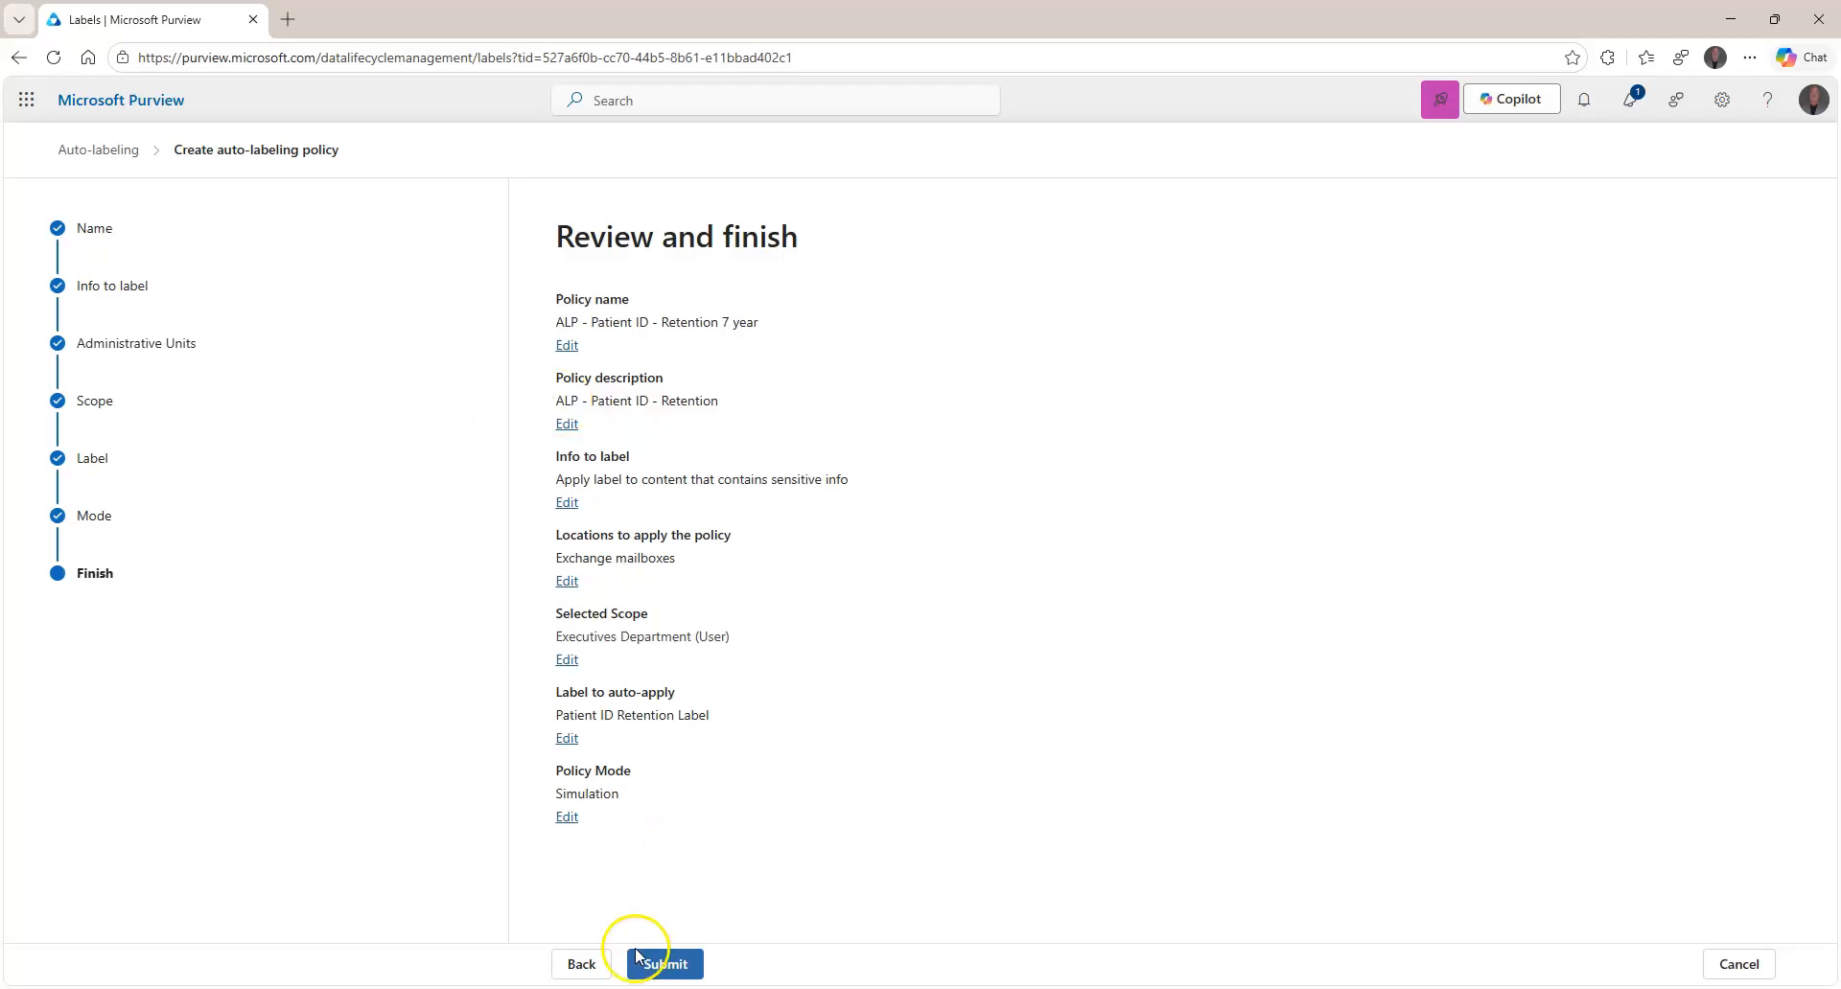
click(676, 967)
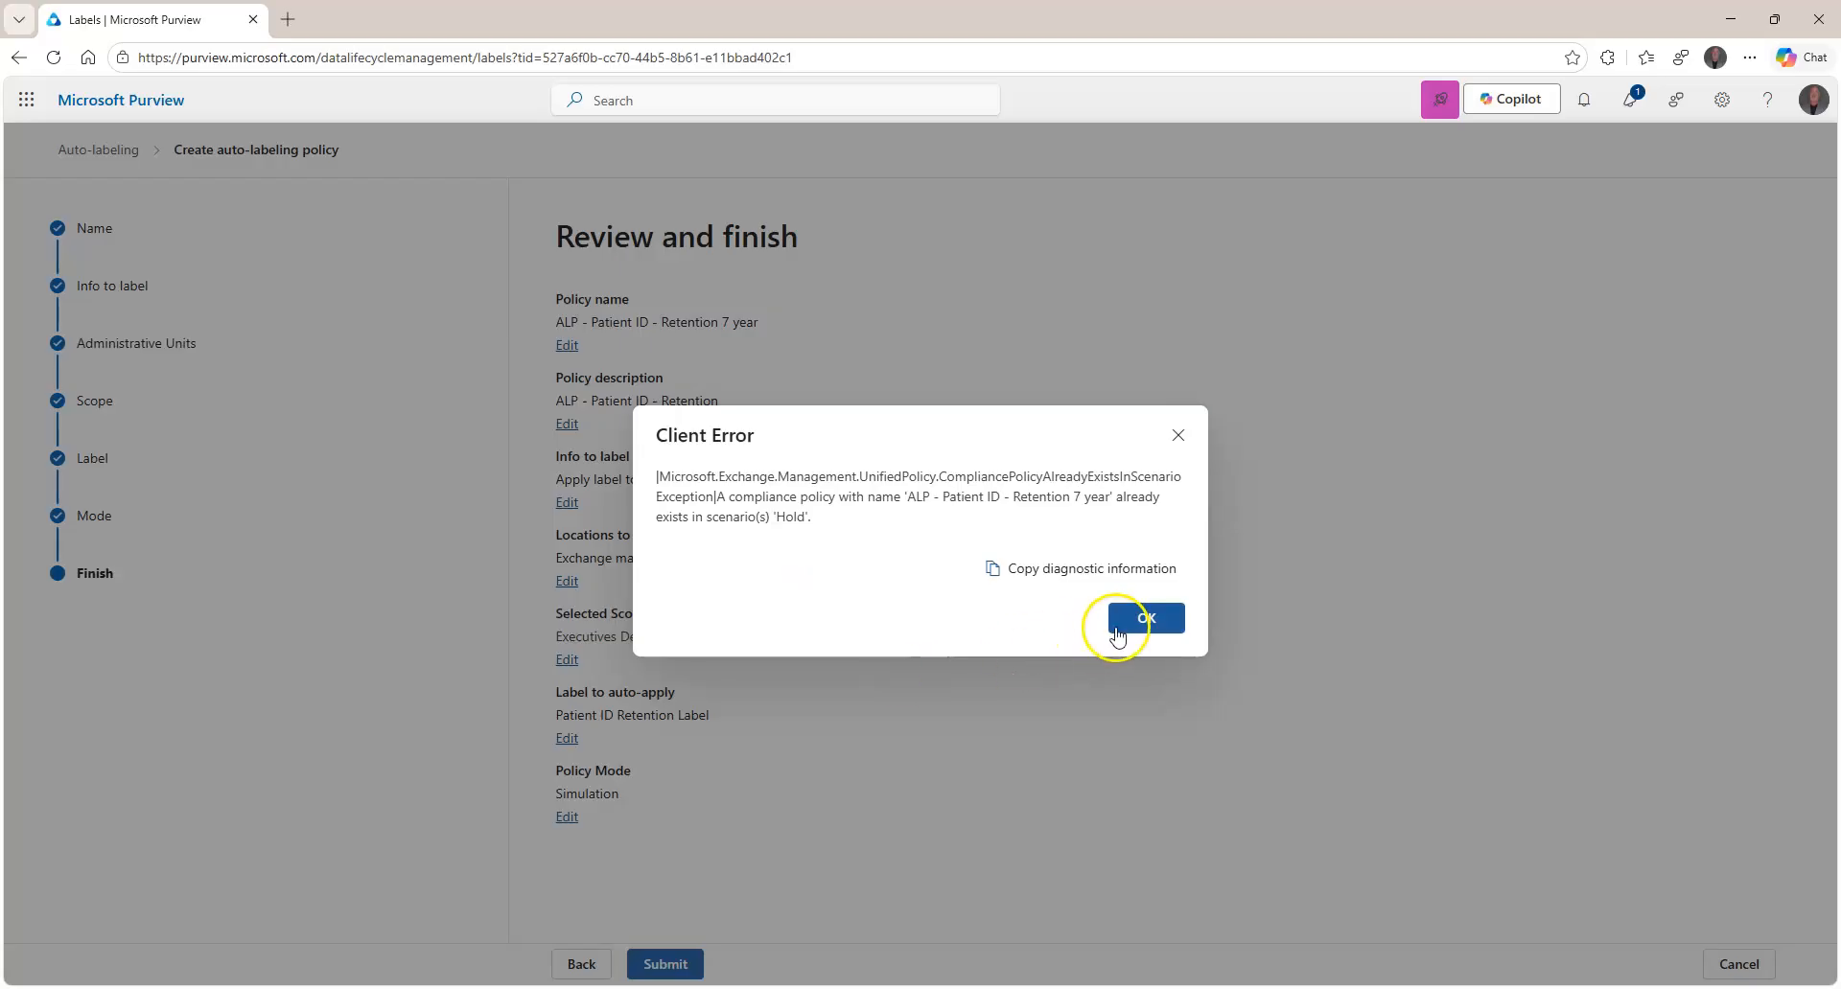
click(1132, 621)
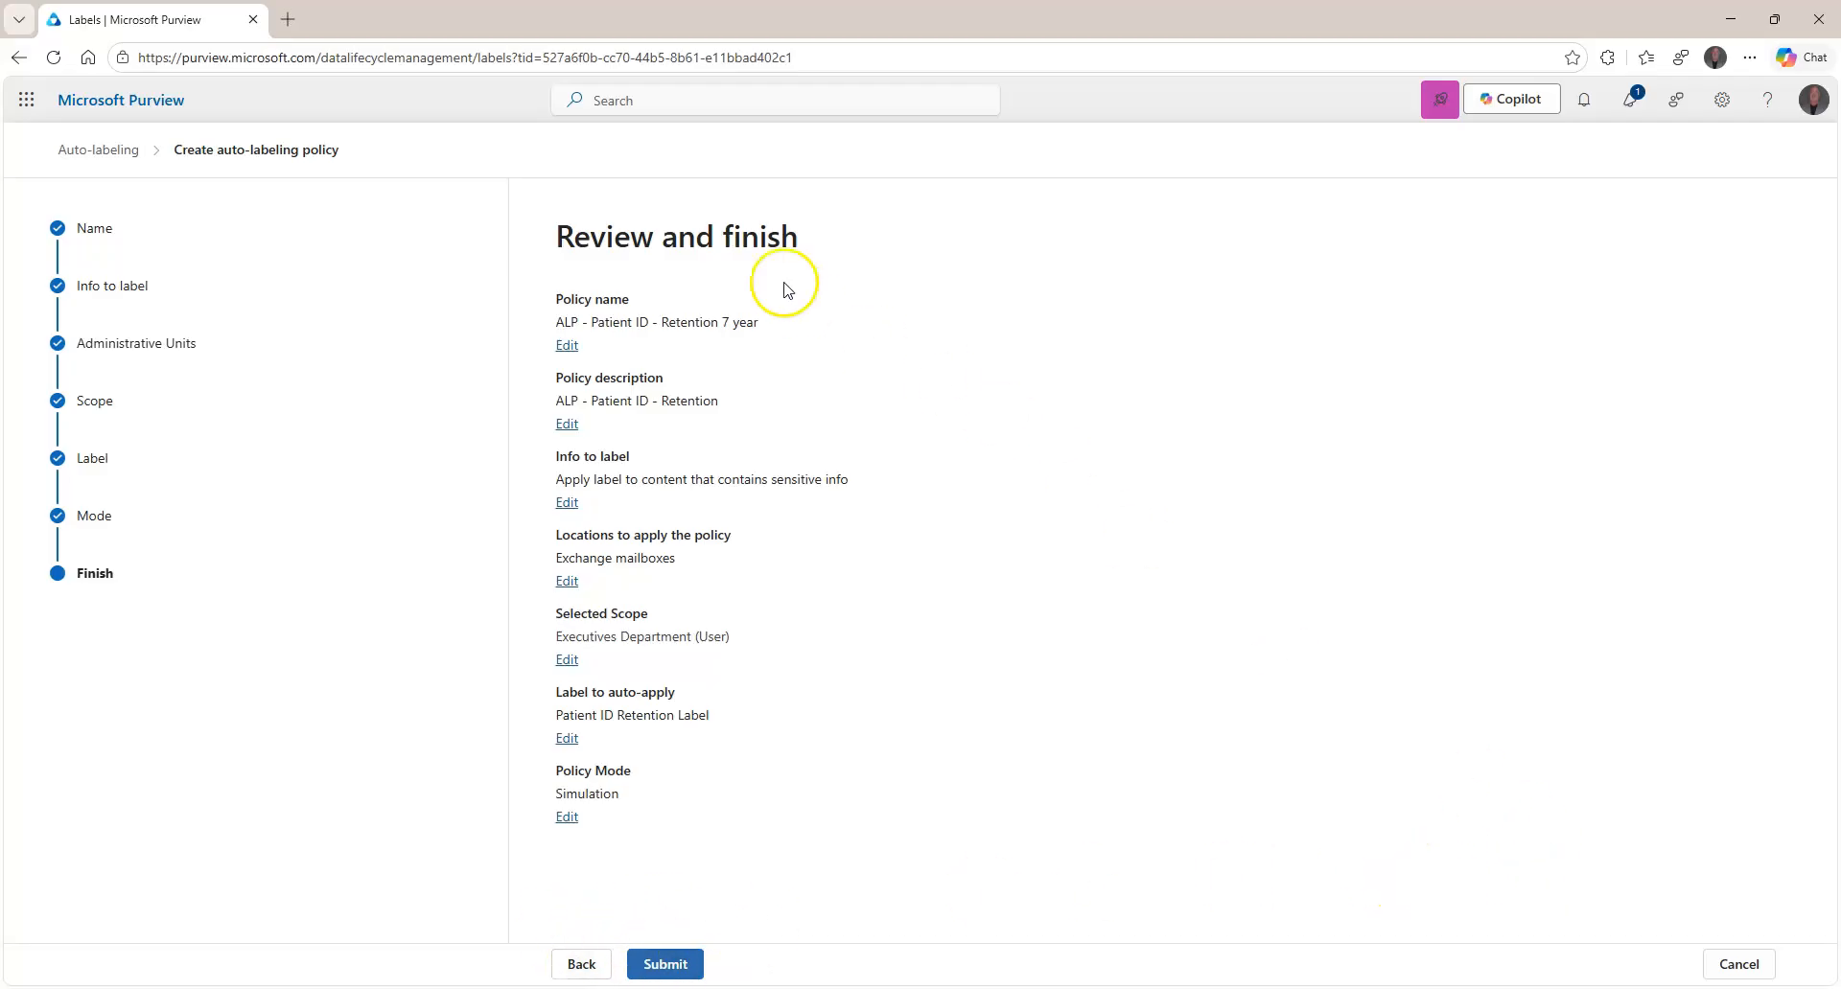
click(1740, 964)
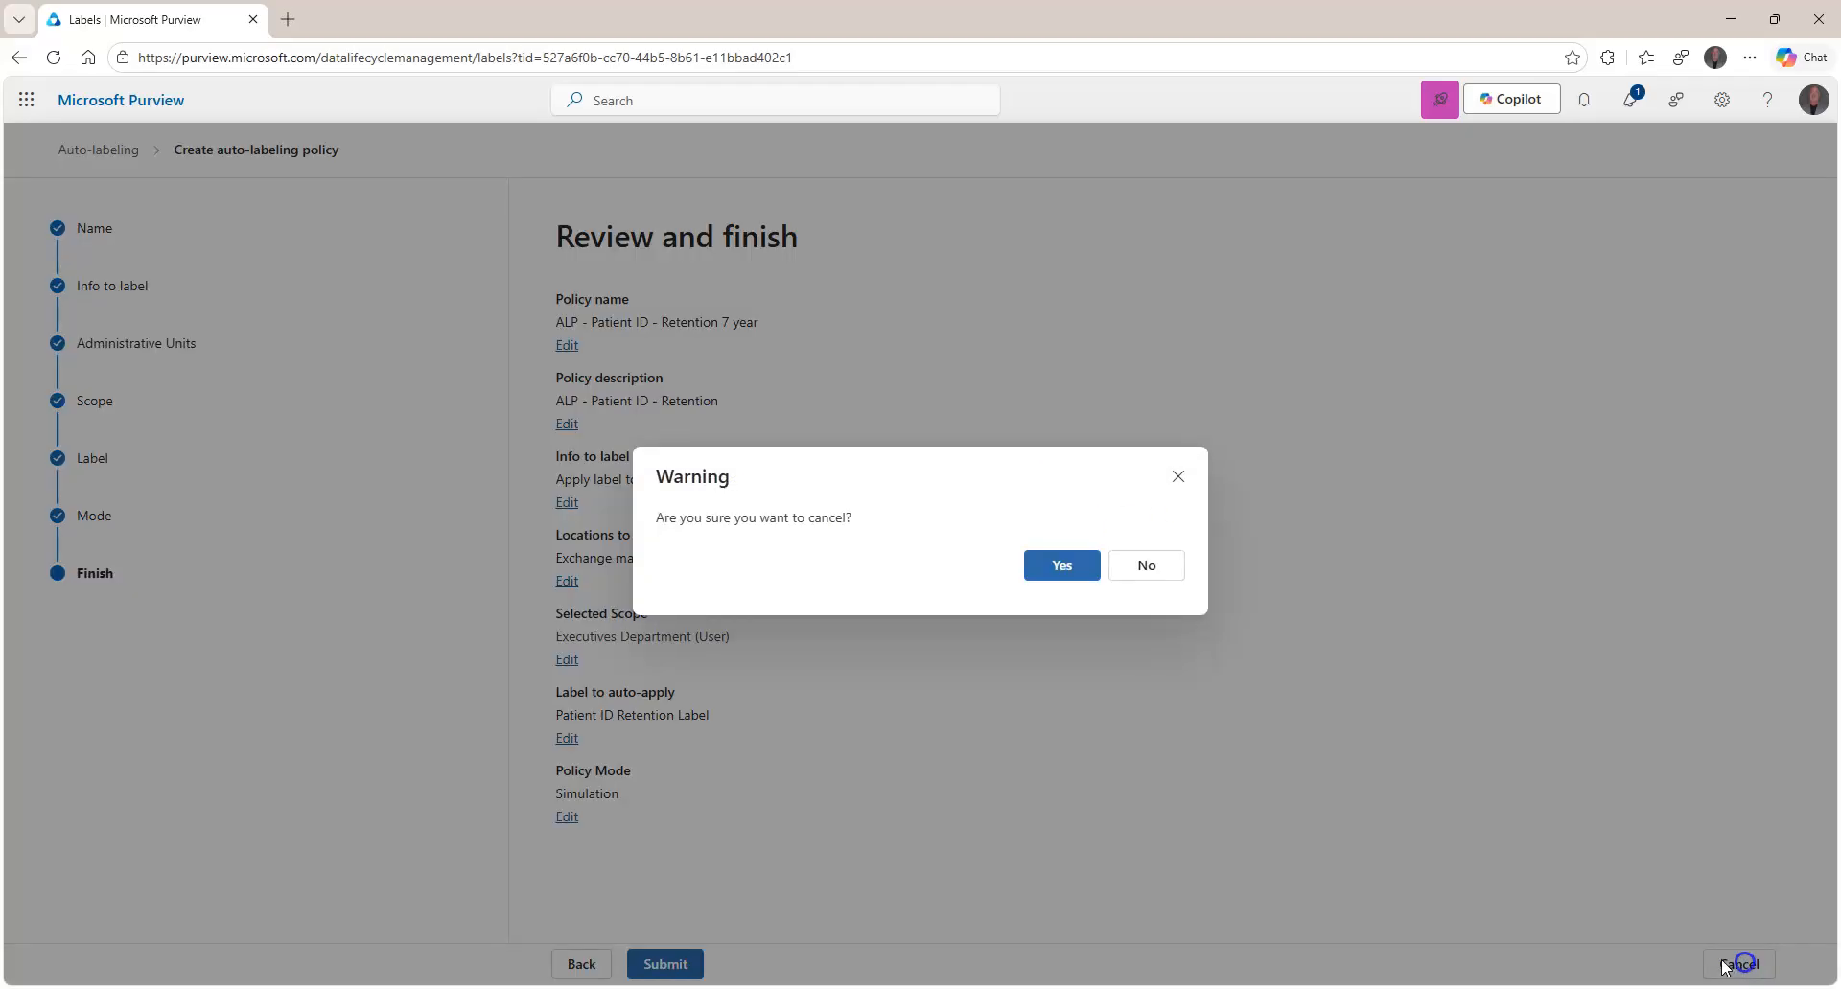
click(1058, 568)
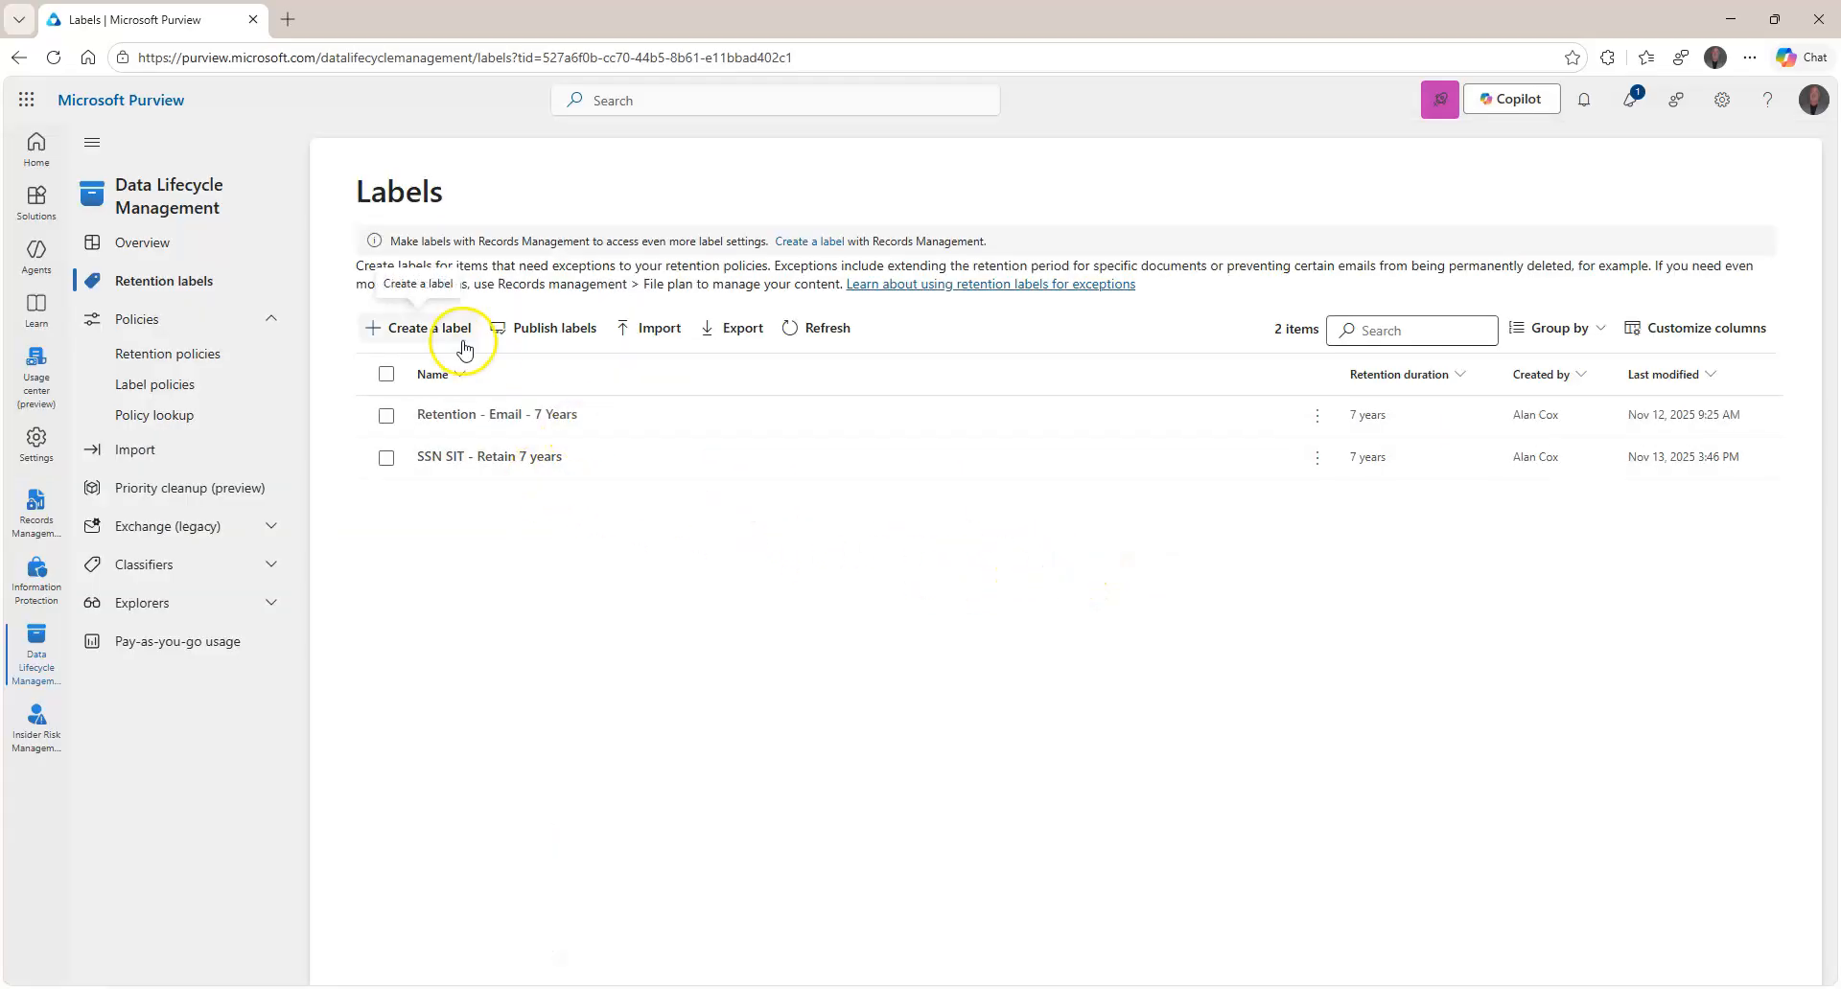
Find ALP - Patient ID - Retention 7 year in Label policies as an auto-apply simulation policy.
click(182, 387)
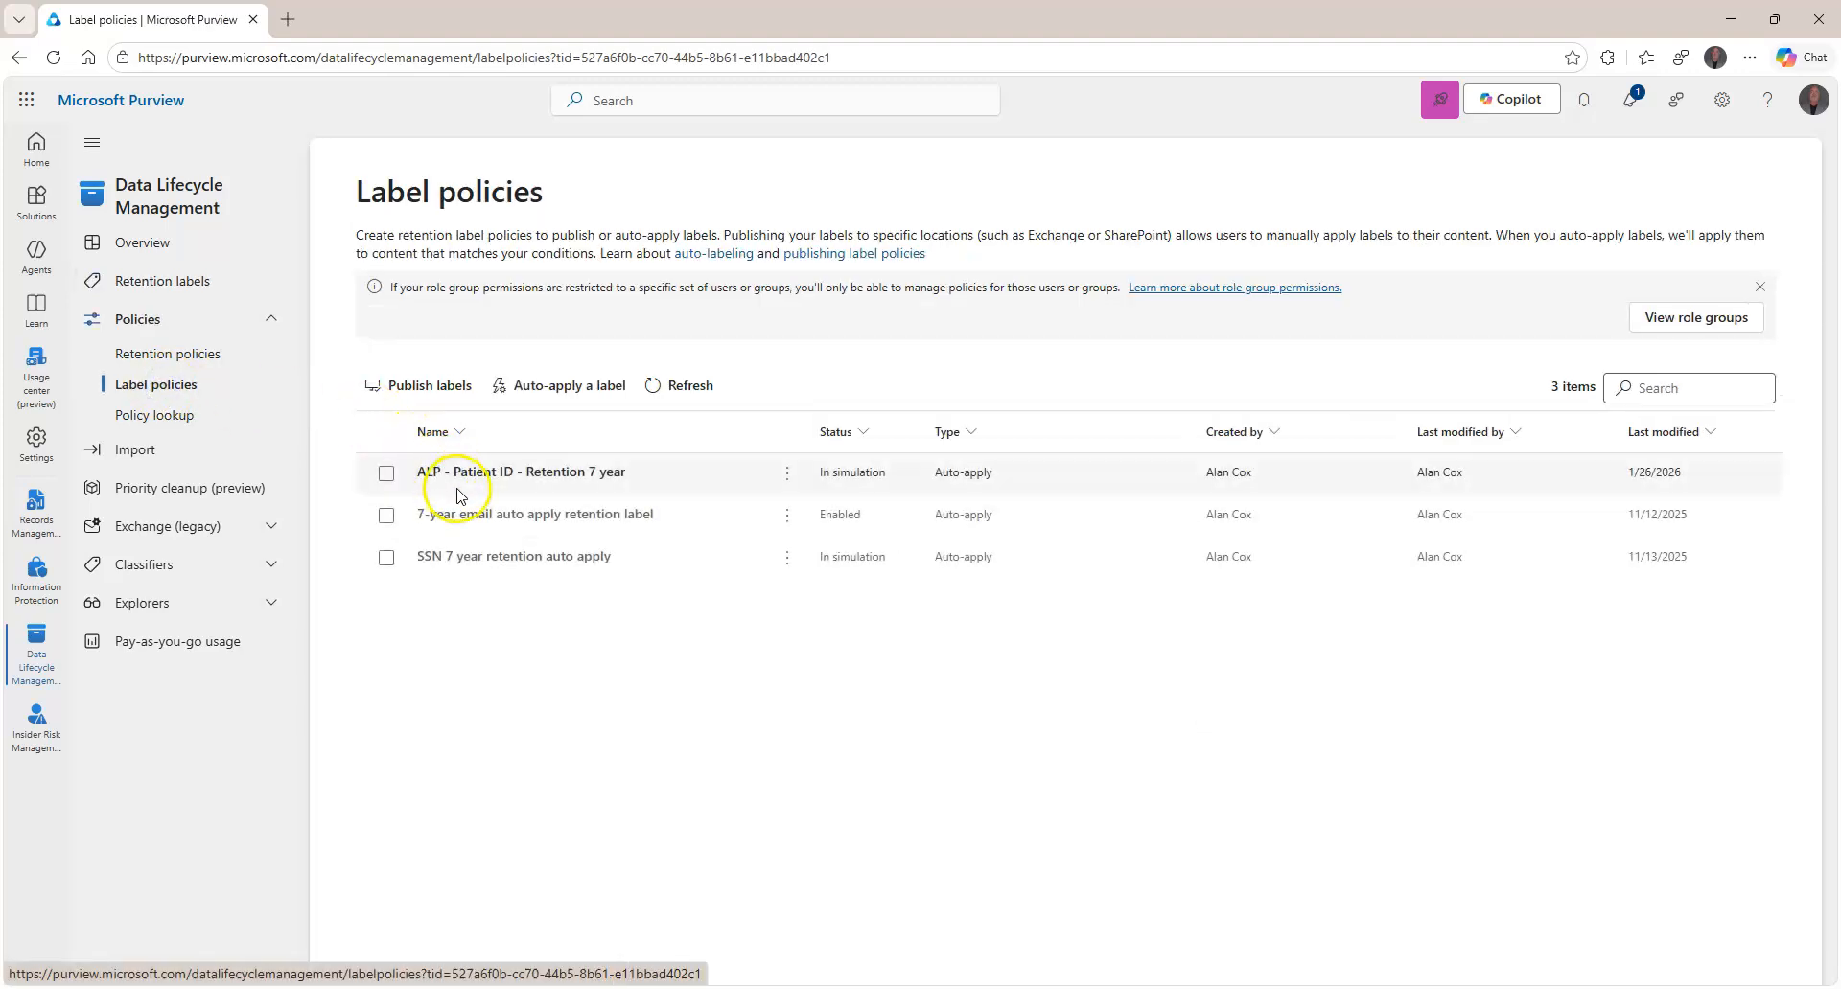
drag(627, 475, 533, 473)
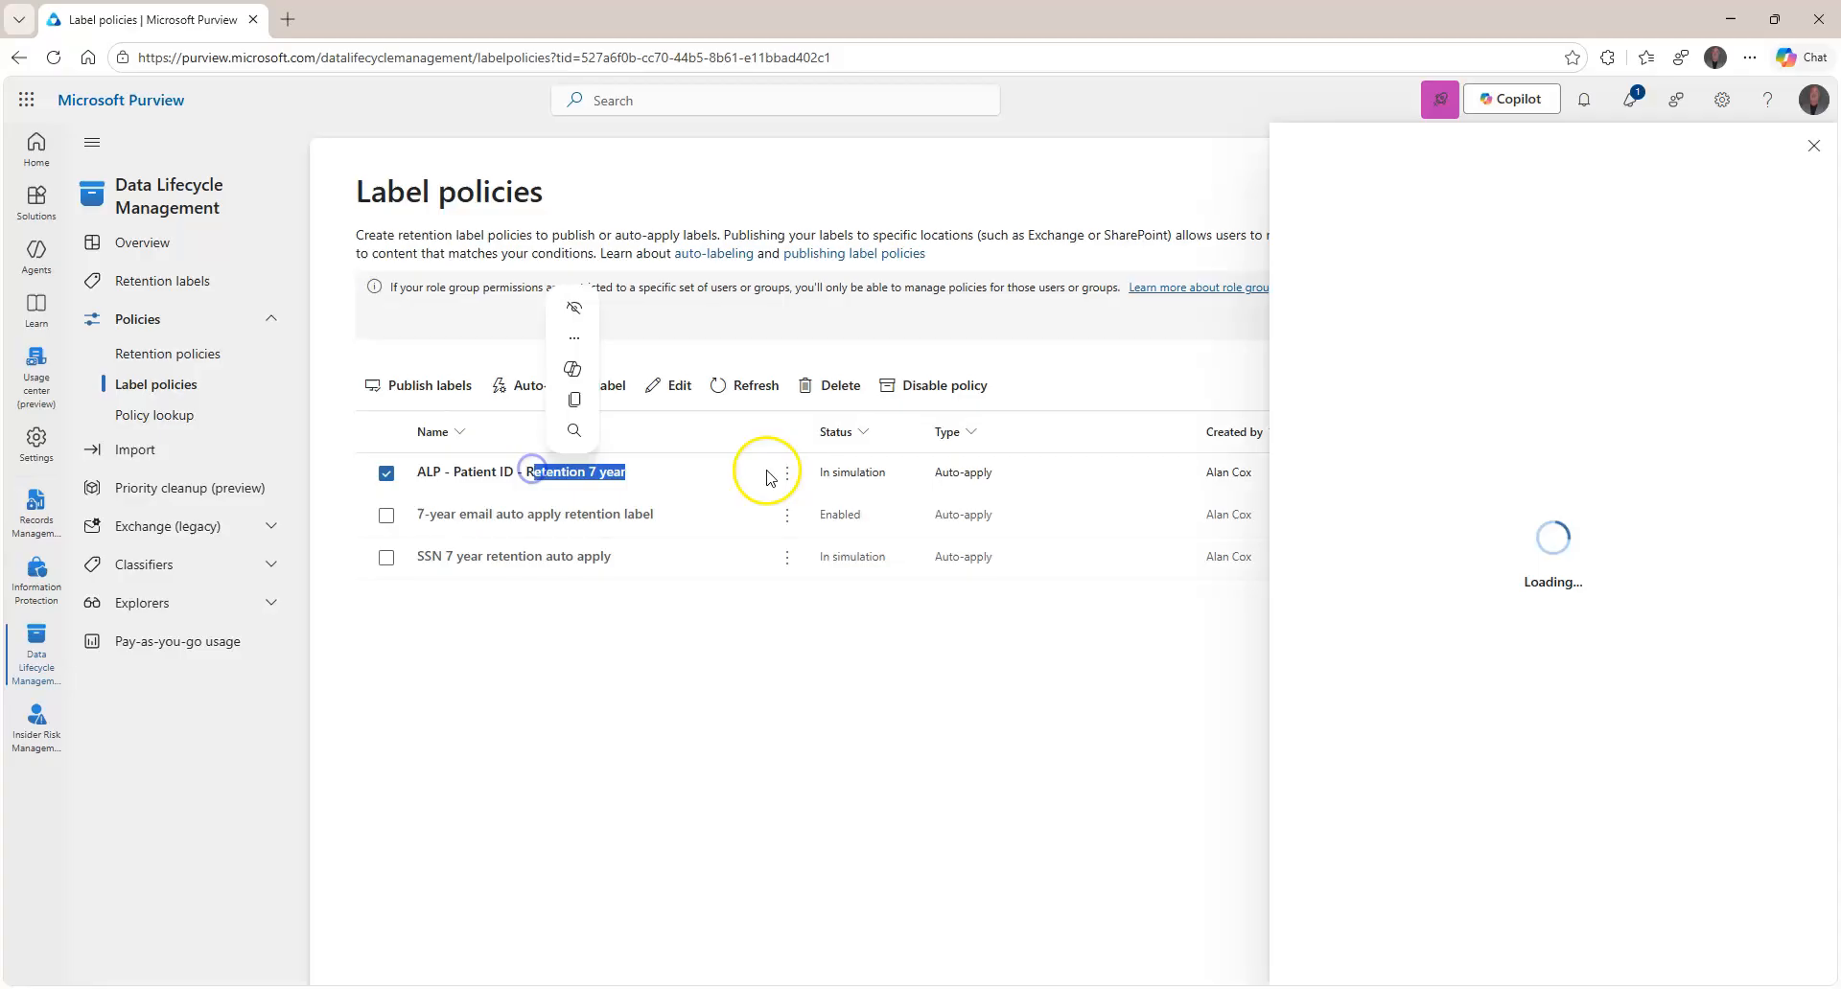
click(1813, 145)
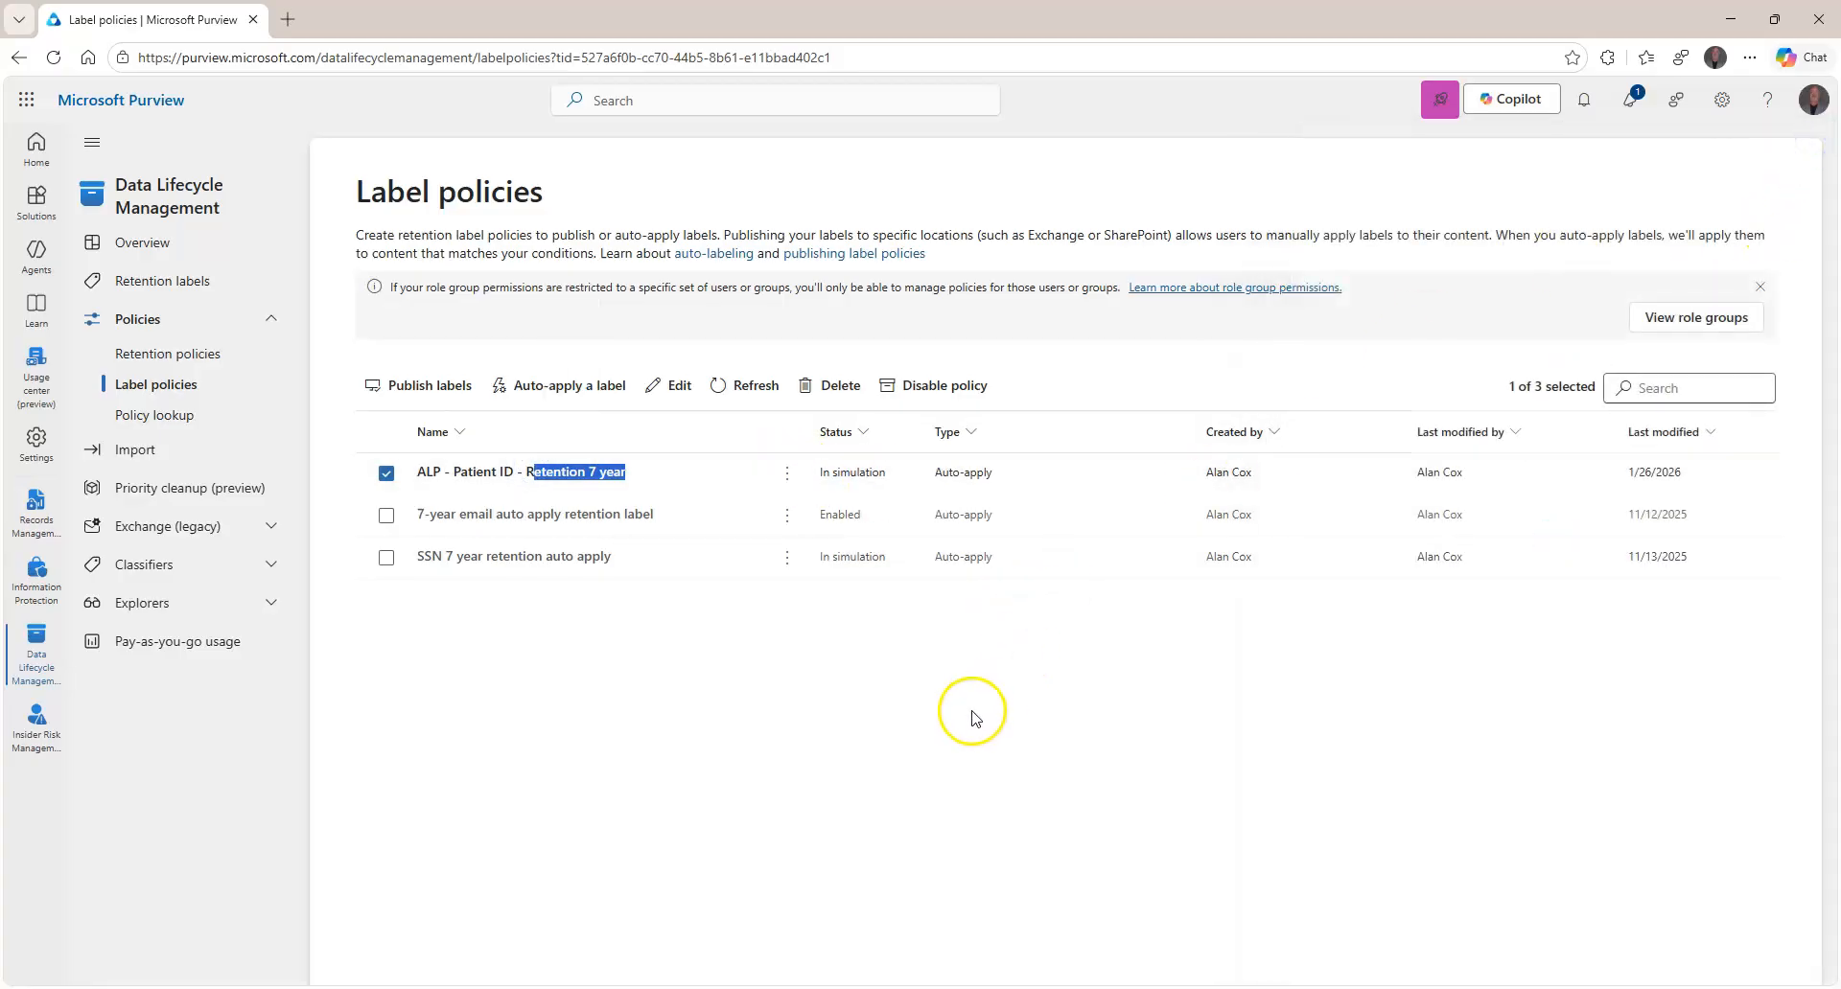